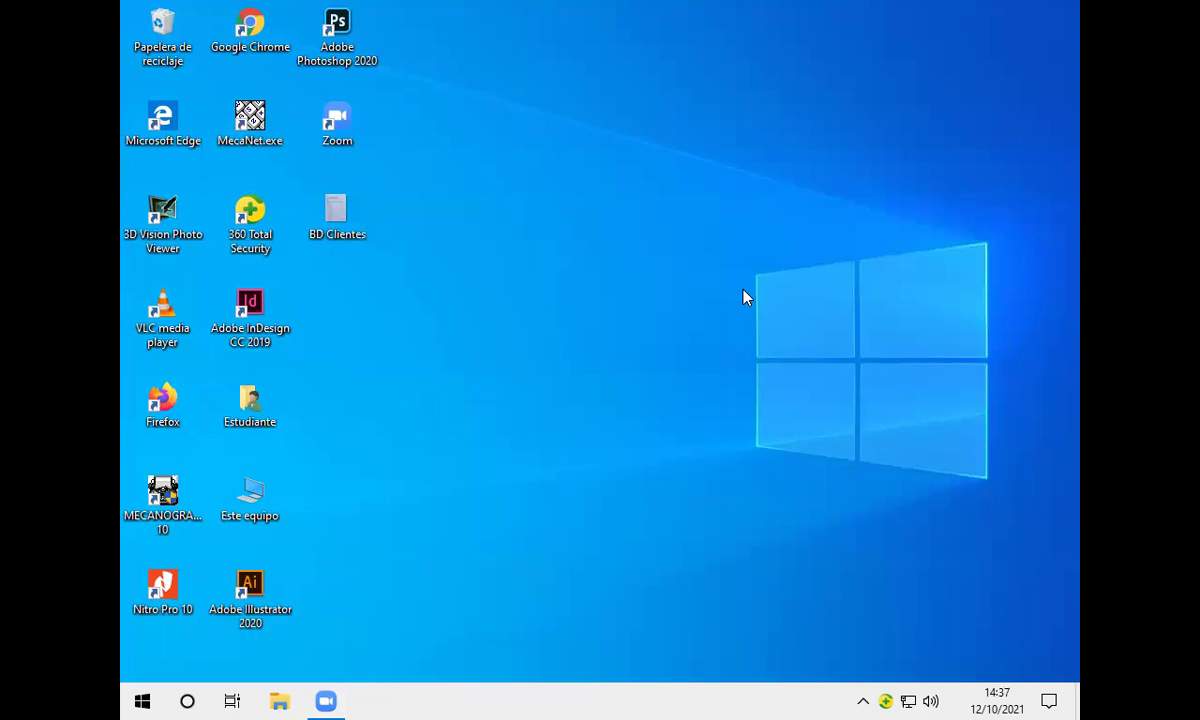
Step: Launch Microsoft Access with the run command msaccess
{"action": "key", "text": "super+r"}
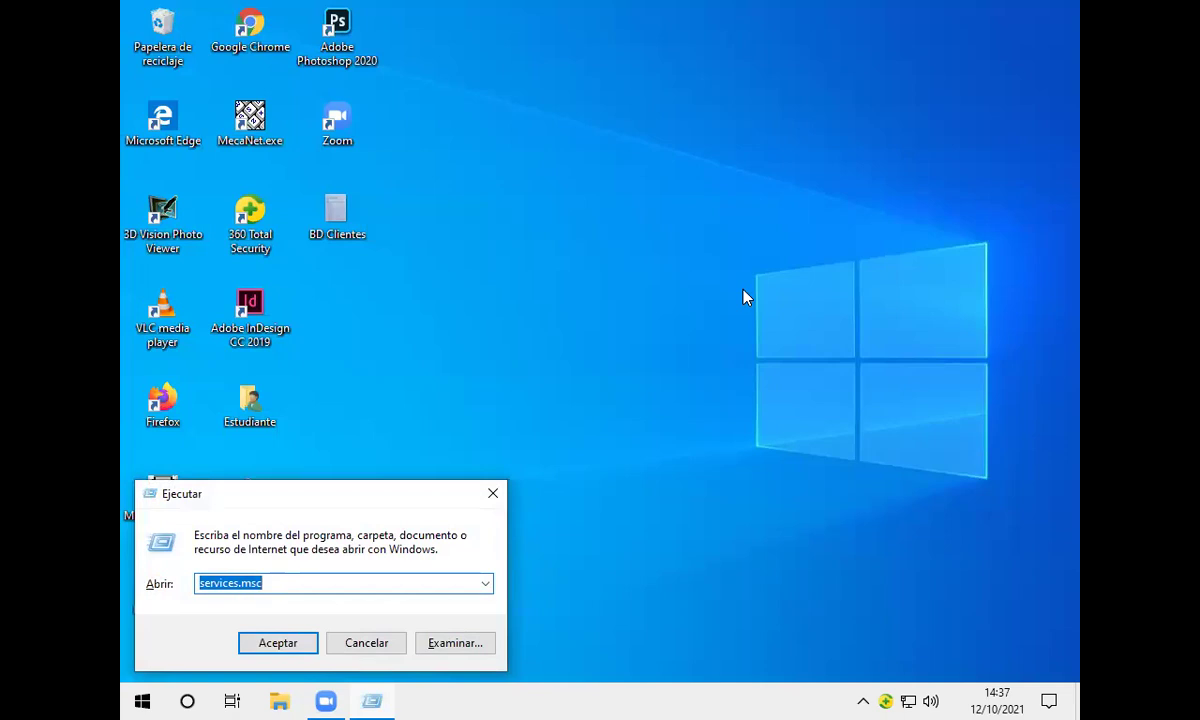
{"action": "key", "text": "BackSpace"}
{"action": "type", "text": "msaccess"}
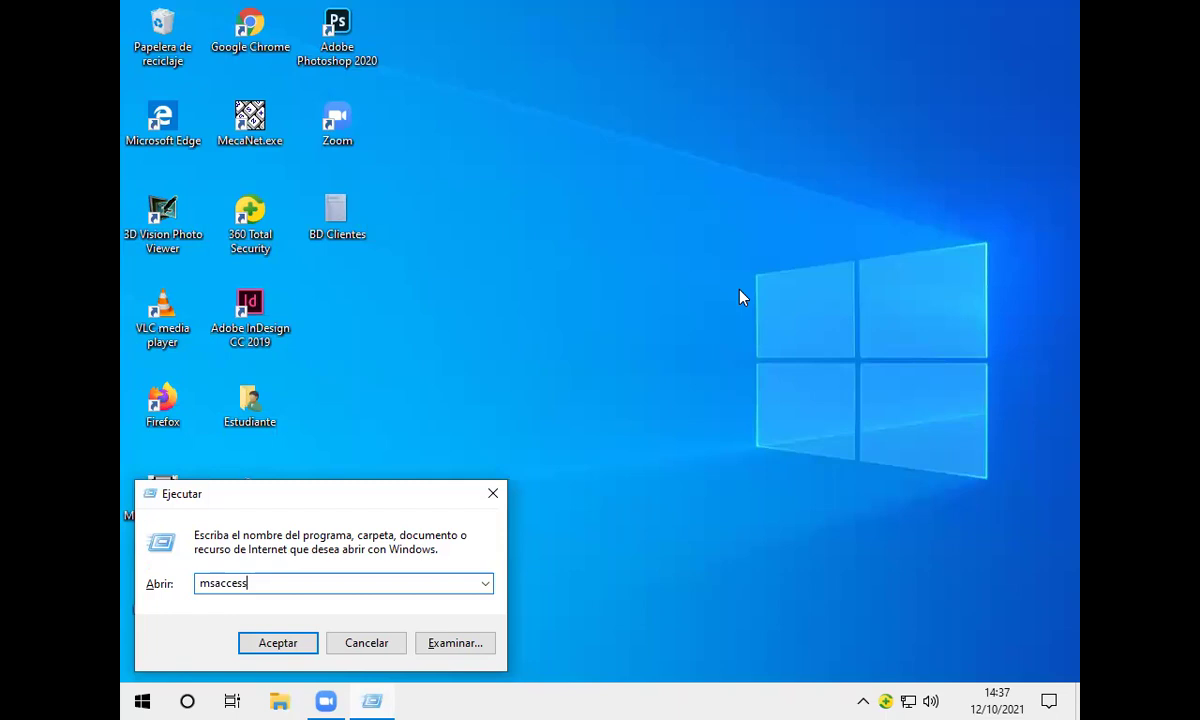
{"action": "left_click", "coordinate": [284, 648]}
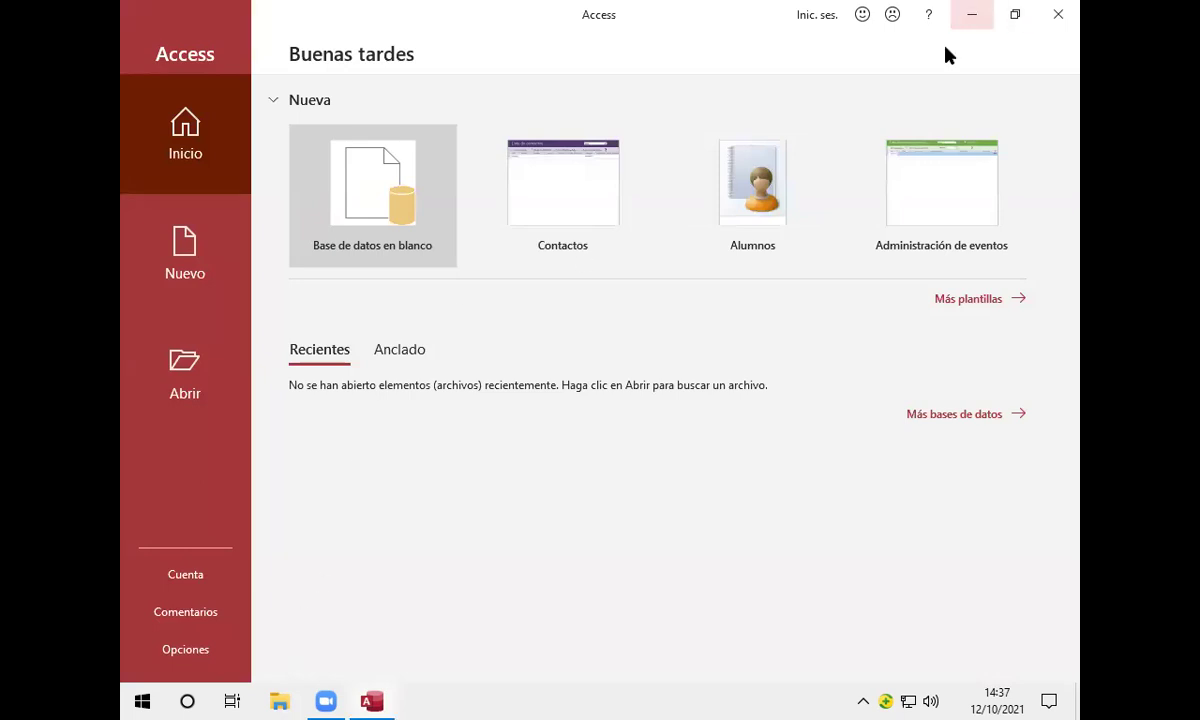
Step: Open the BD Clientes image from the desktop in Fotos and enlarge it around the table's field definitions
{"action": "left_click", "coordinate": [971, 14]}
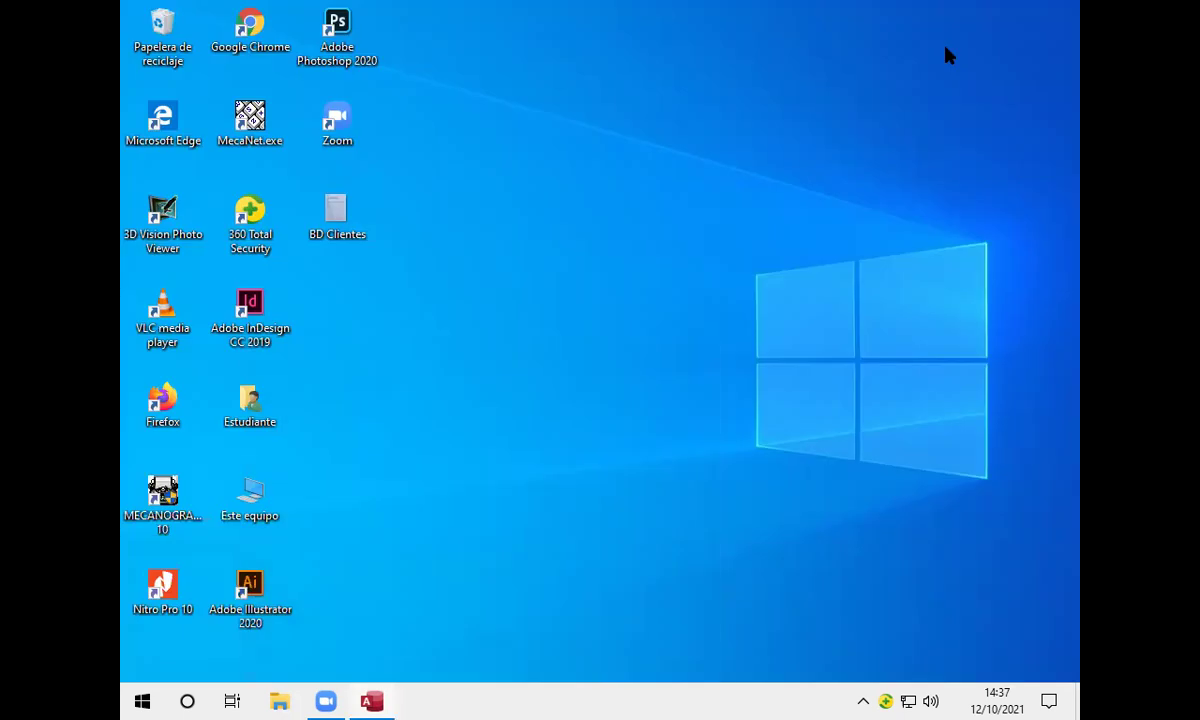
{"action": "double_click", "coordinate": [325, 228]}
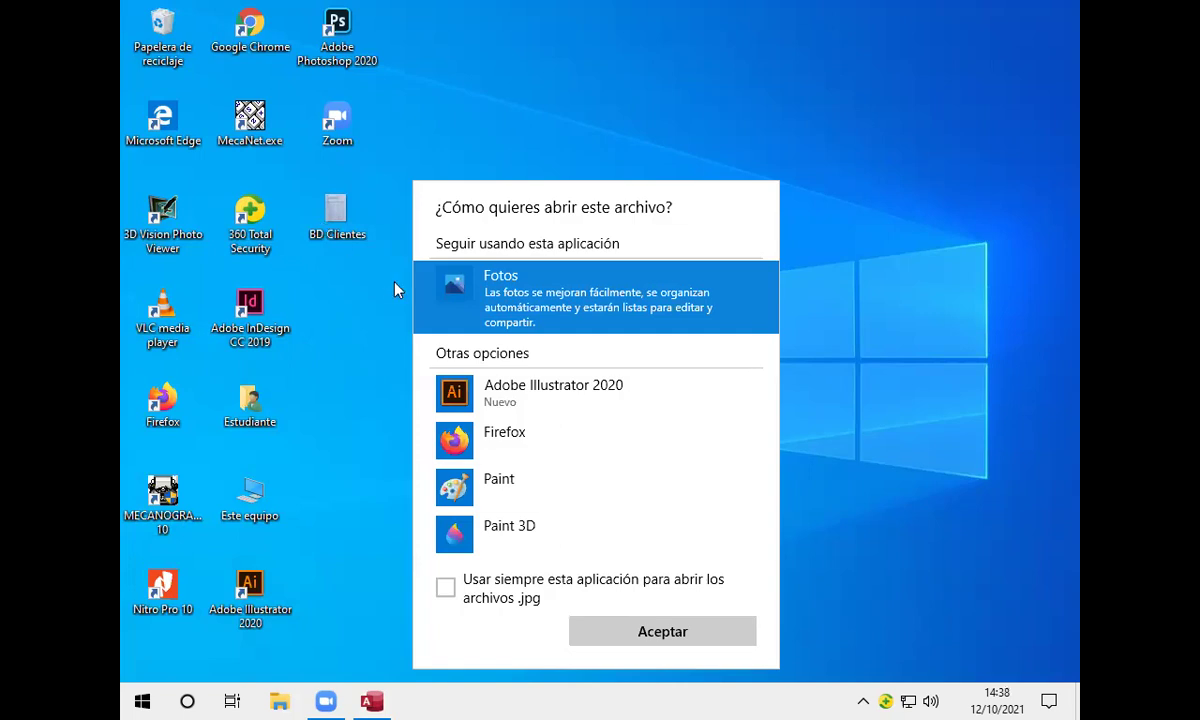
{"action": "left_click", "coordinate": [672, 631]}
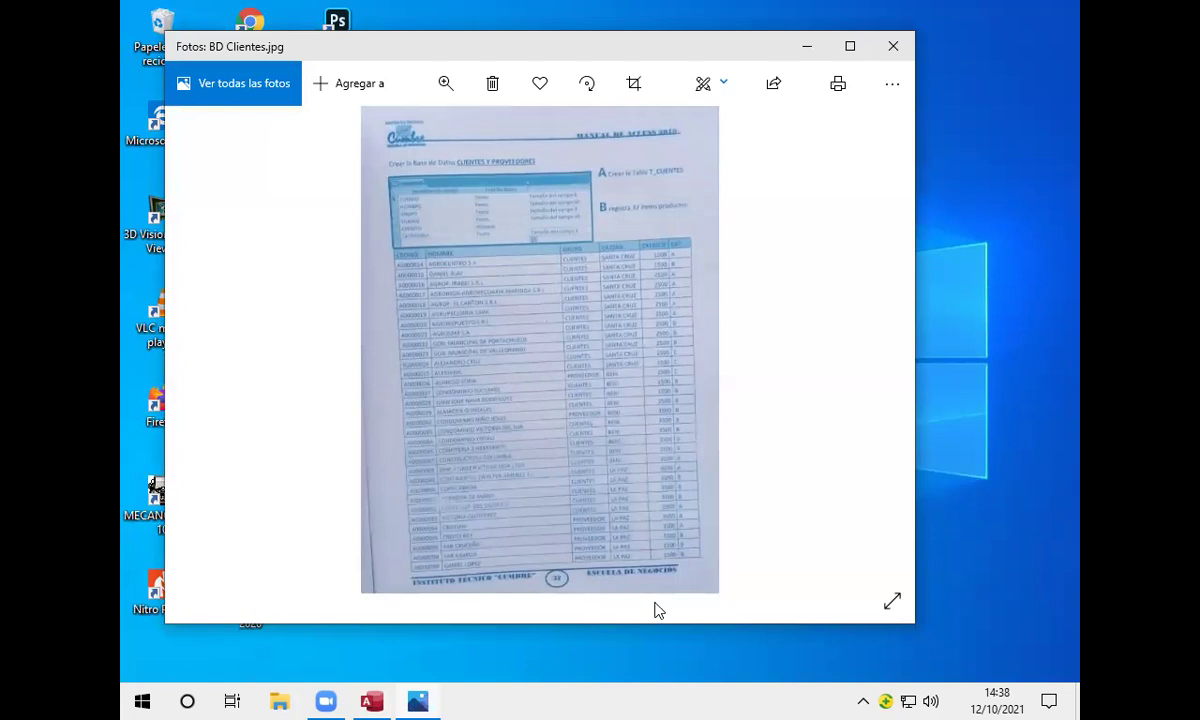
{"action": "left_click", "coordinate": [438, 90]}
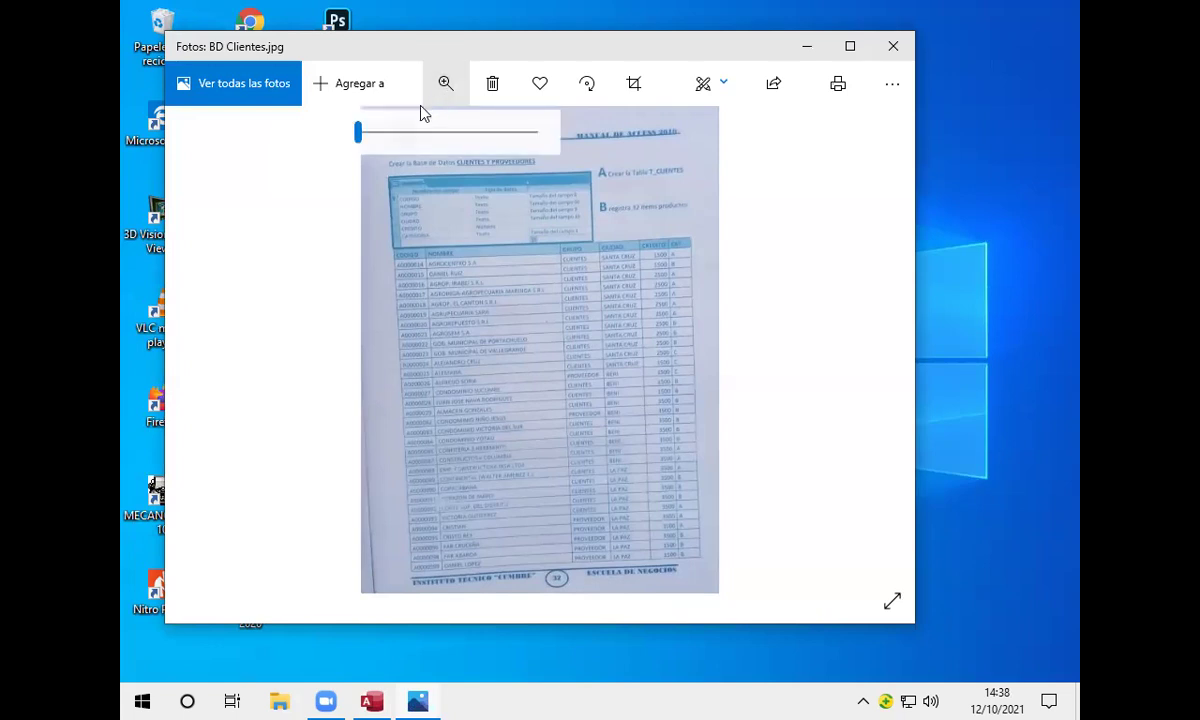
{"action": "left_click", "coordinate": [362, 138]}
{"action": "left_click_drag", "start_coordinate": [362, 138], "coordinate": [377, 140]}
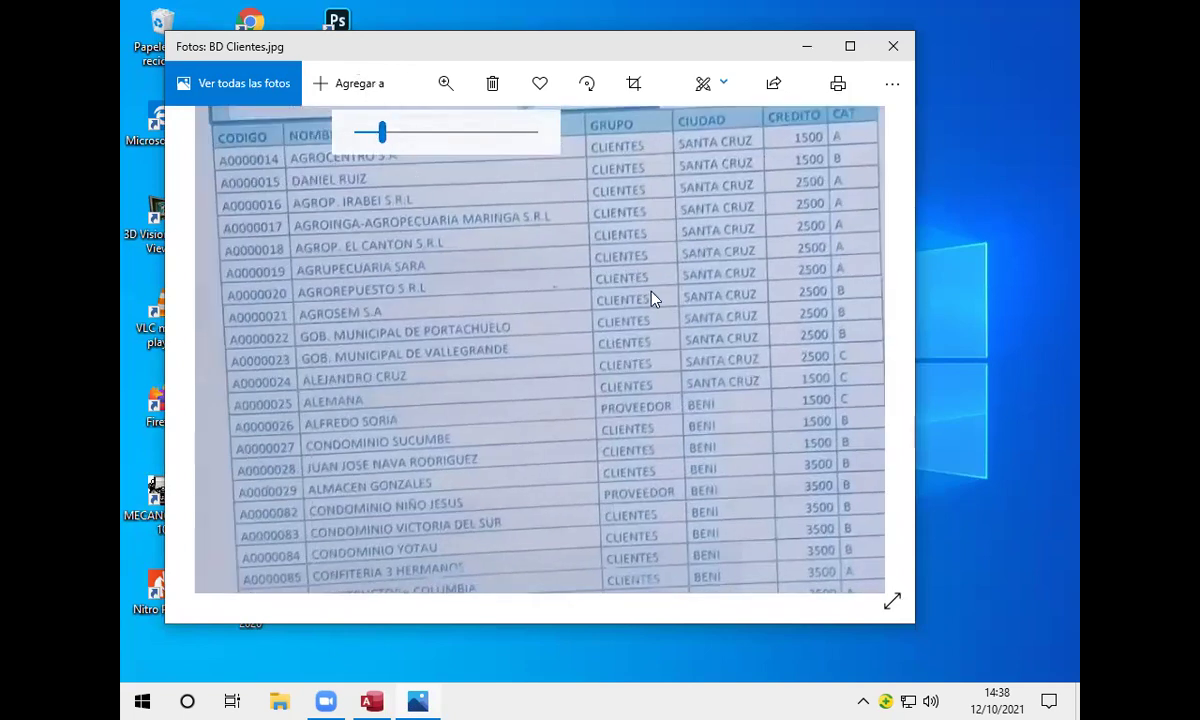
{"action": "left_click_drag", "start_coordinate": [767, 396], "coordinate": [778, 597]}
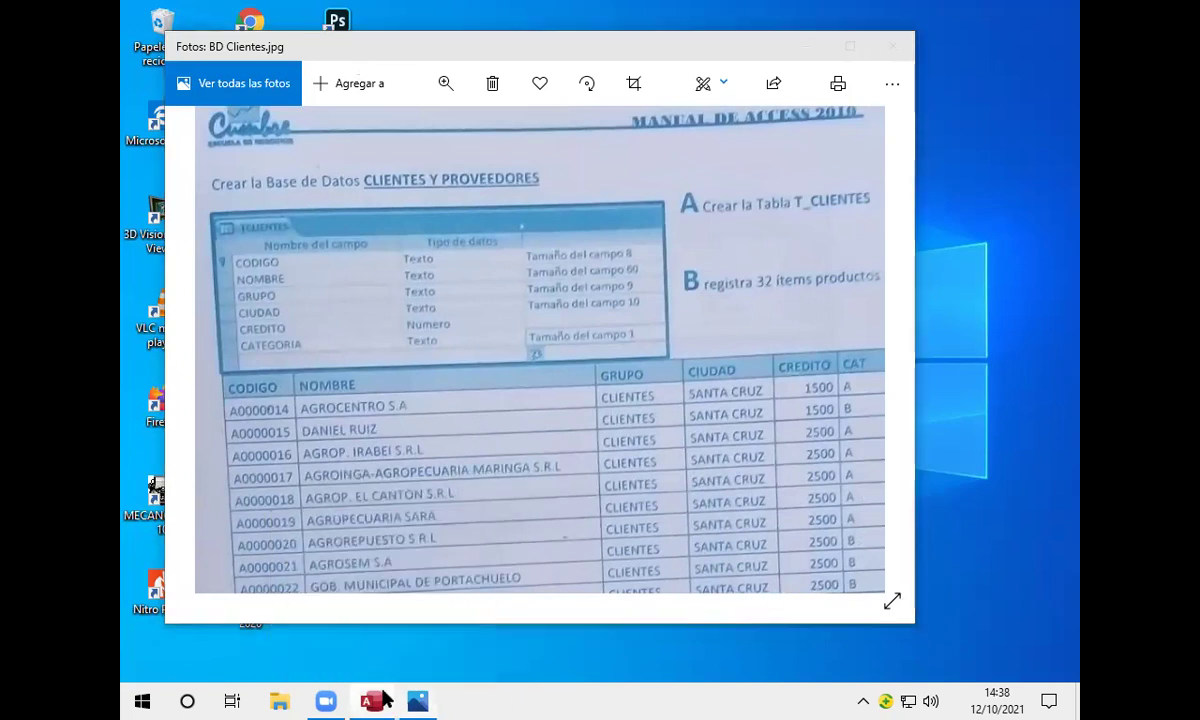
Step: Switch to Access and start a new blank database
{"action": "left_click", "coordinate": [378, 701]}
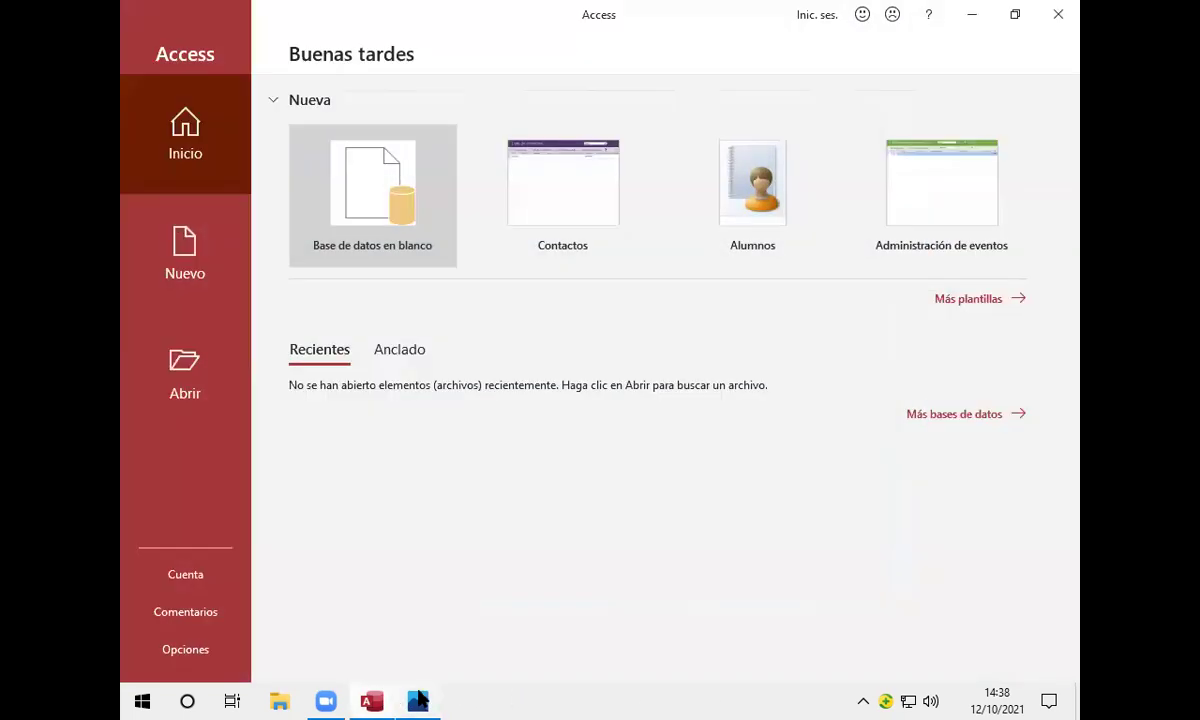
{"action": "left_click", "coordinate": [417, 701]}
{"action": "mouse_move", "coordinate": [372, 701]}
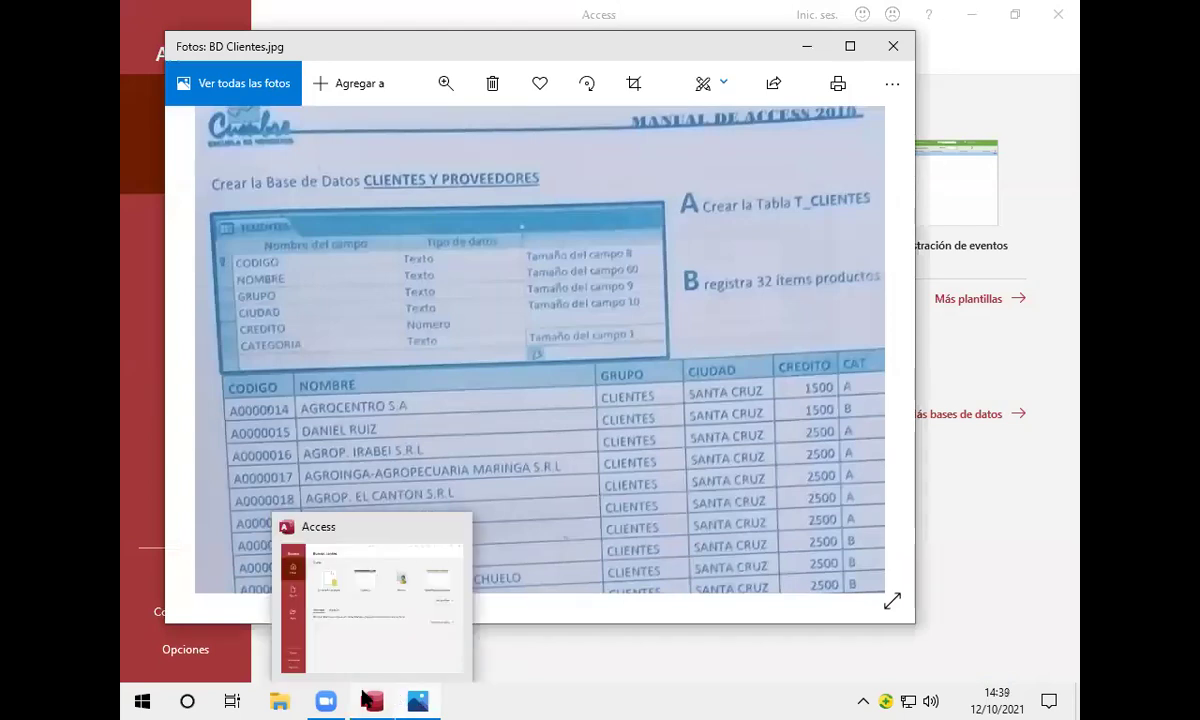
{"action": "left_click", "coordinate": [370, 700]}
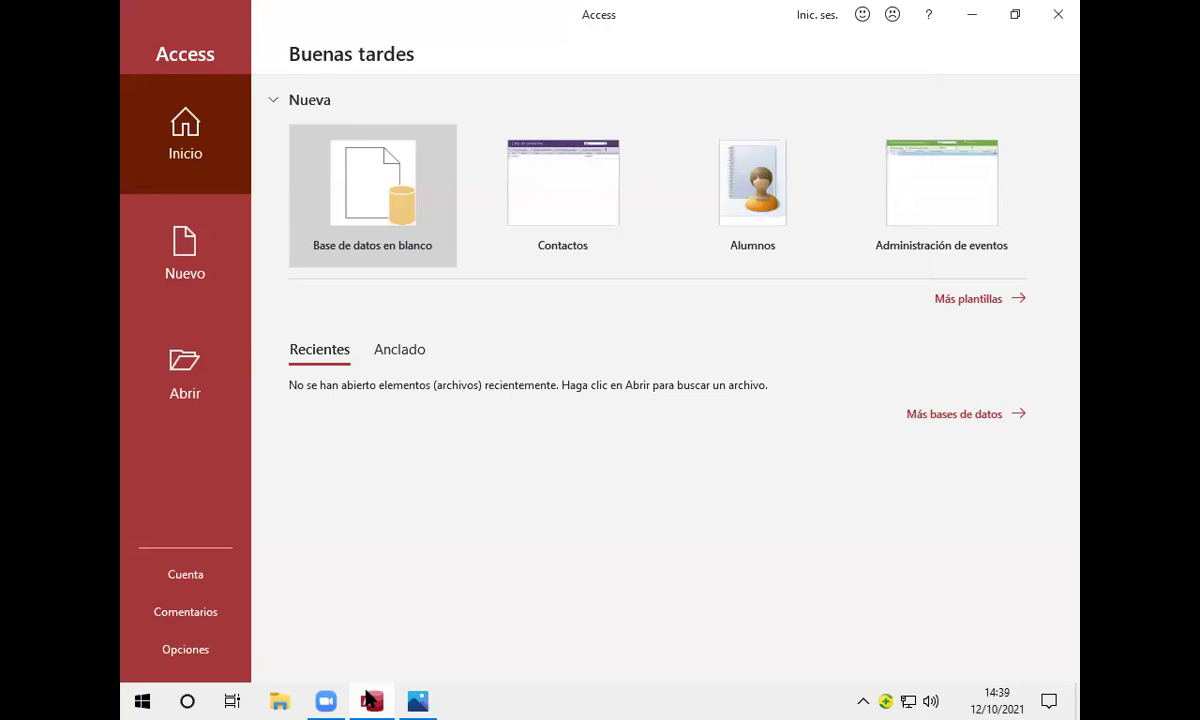
{"action": "left_click", "coordinate": [385, 218]}
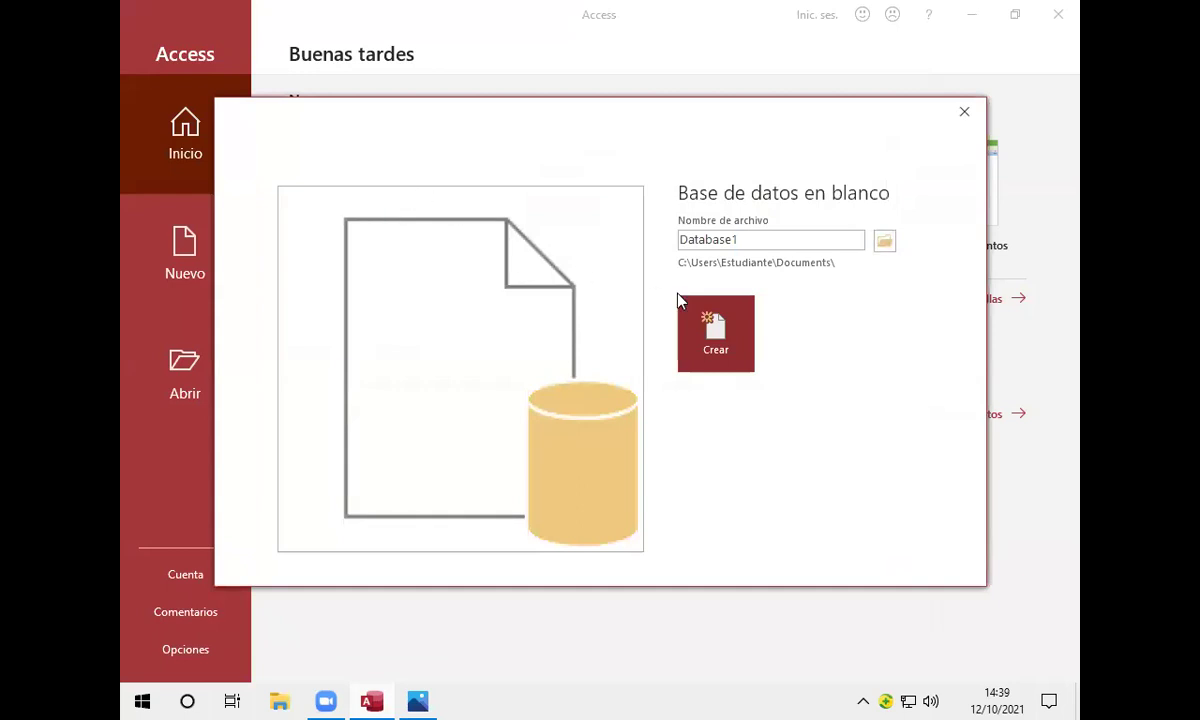
Step: Set the new database's location to the student's personal folder on DATOS (D:) and clear the suggested file name
{"action": "left_click", "coordinate": [886, 242]}
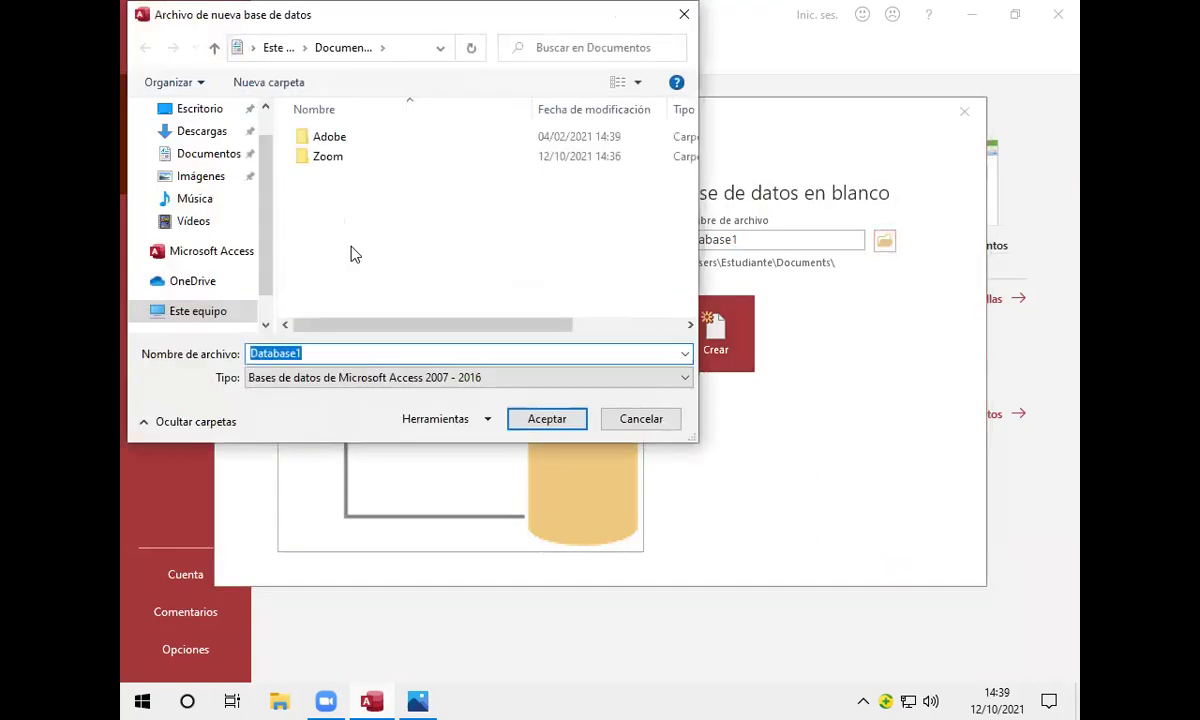
{"action": "left_click", "coordinate": [236, 311]}
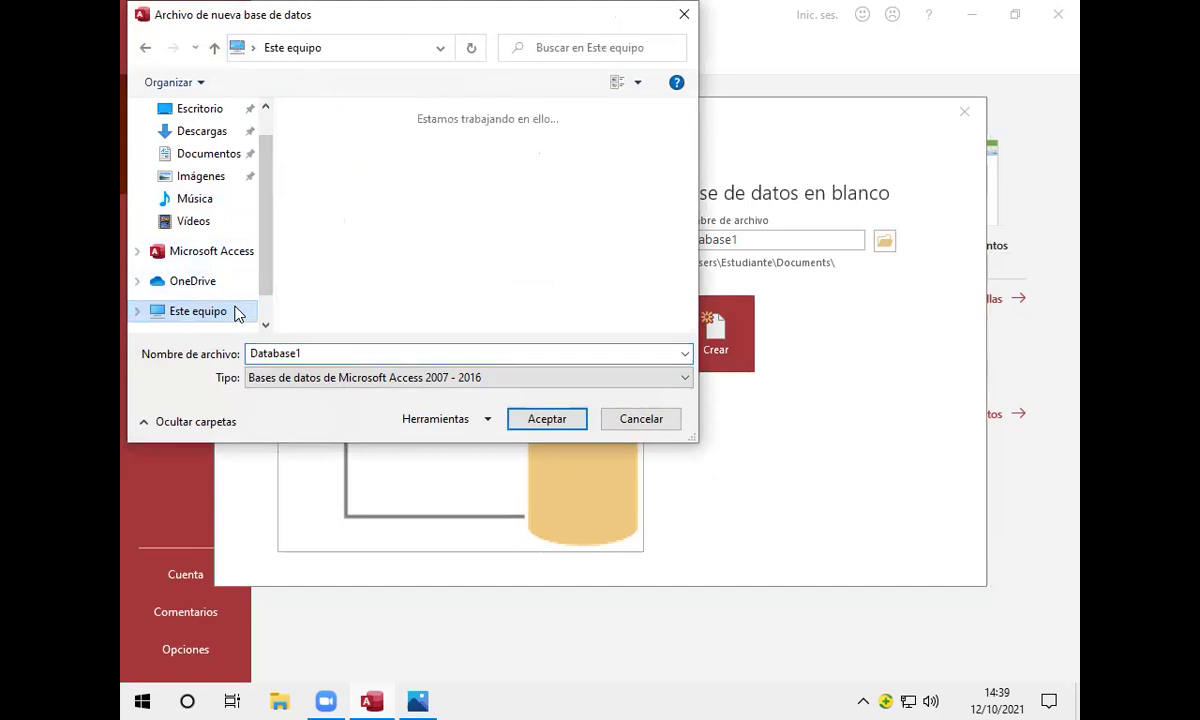
{"action": "scroll", "coordinate": [645, 150], "scroll_direction": "down", "scroll_amount": 3}
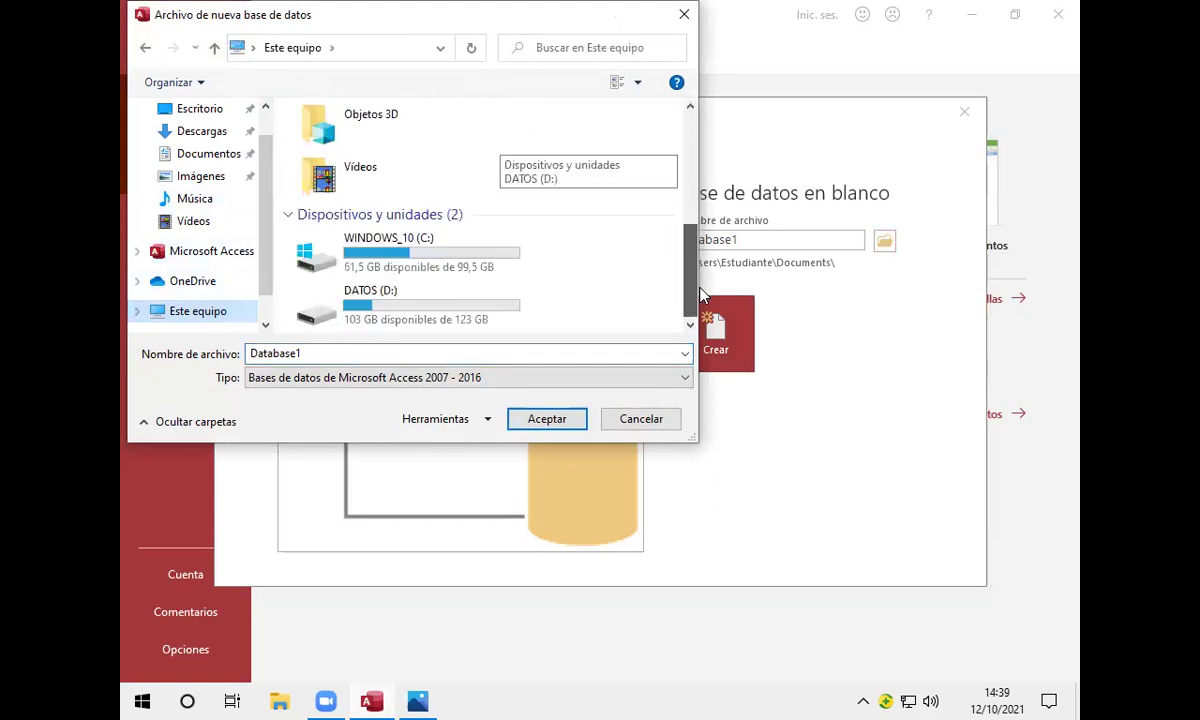
{"action": "left_click", "coordinate": [451, 303]}
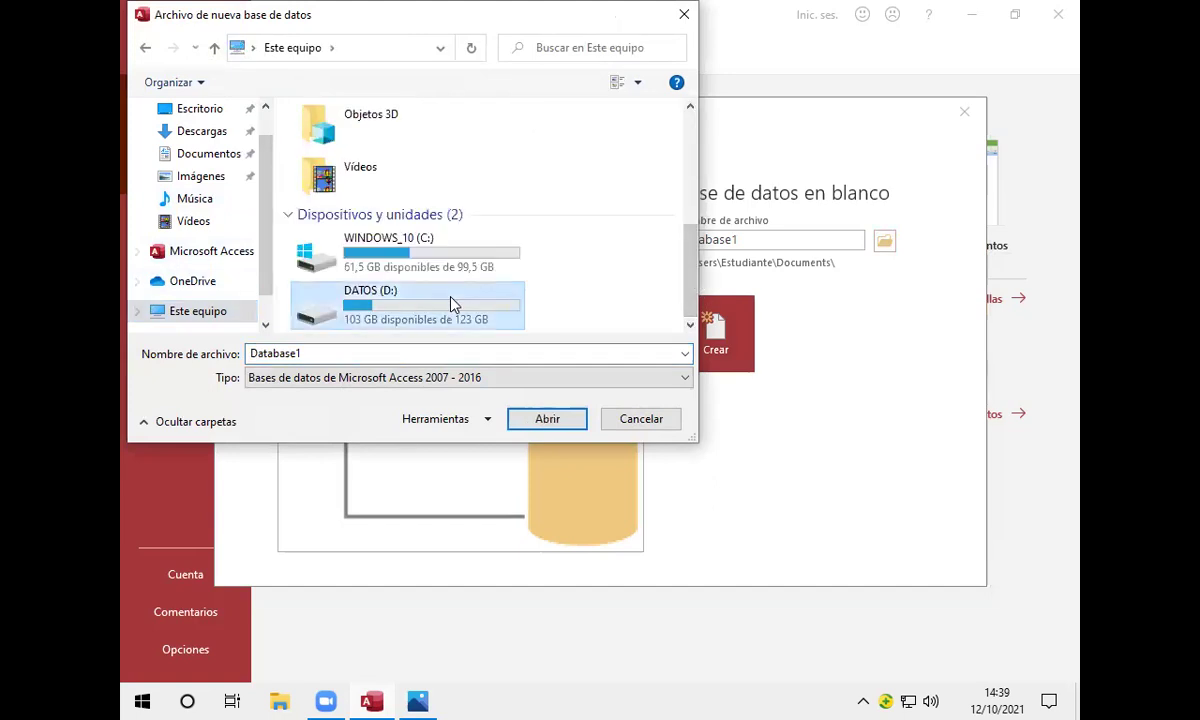
{"action": "double_click", "coordinate": [451, 303]}
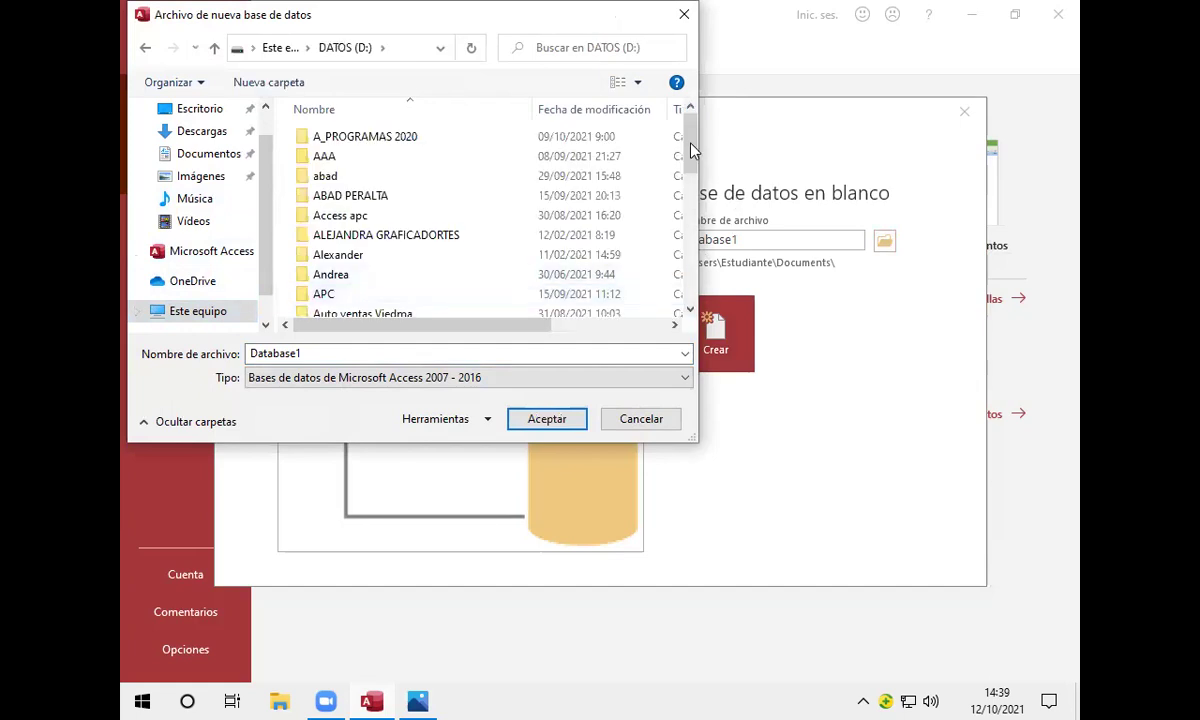
{"action": "left_click_drag", "start_coordinate": [691, 156], "coordinate": [706, 228]}
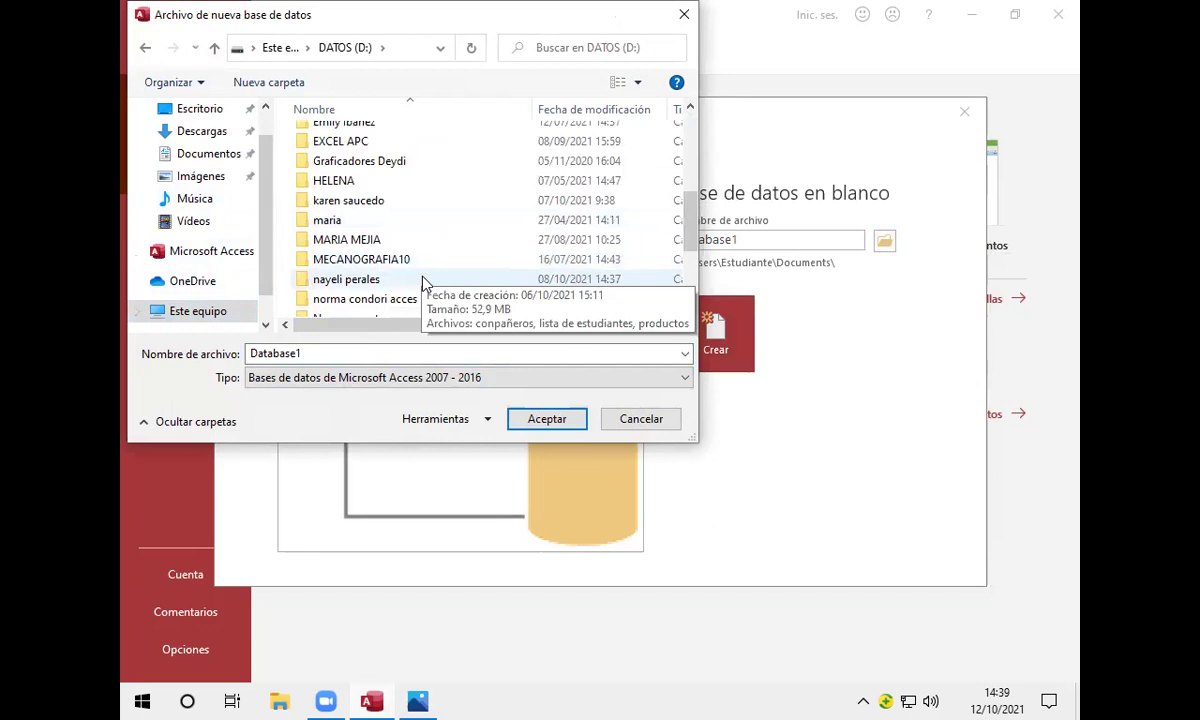
{"action": "double_click", "coordinate": [422, 283]}
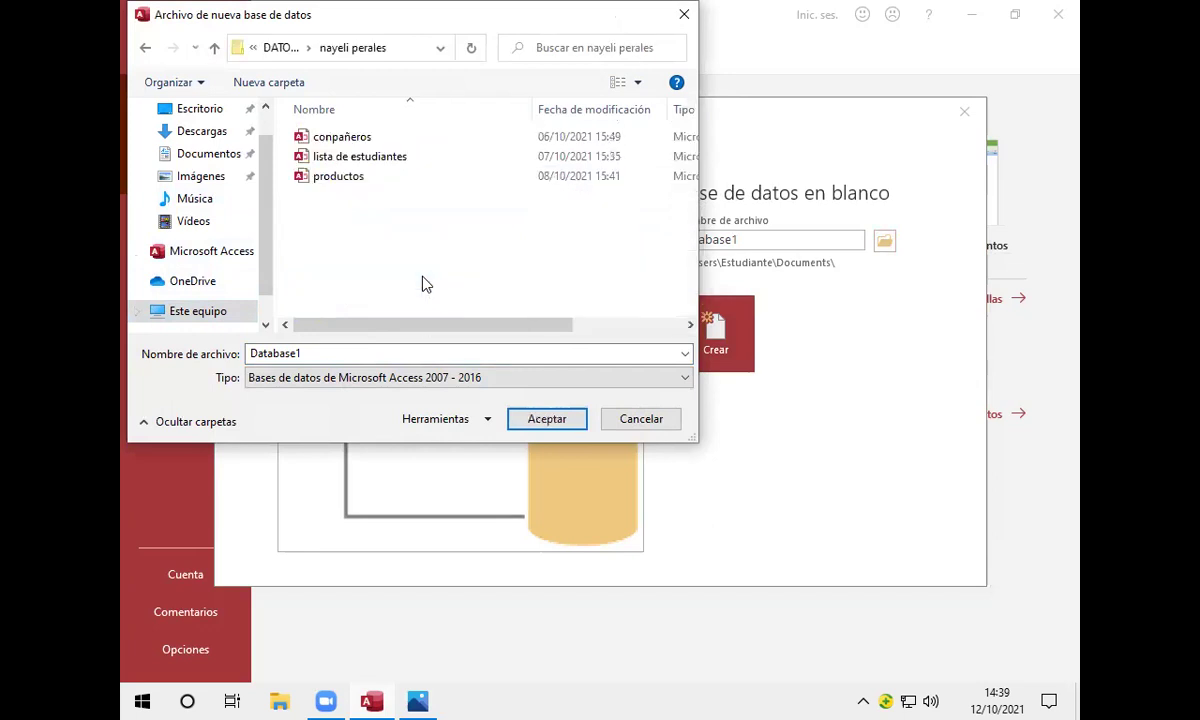
{"action": "left_click", "coordinate": [578, 347]}
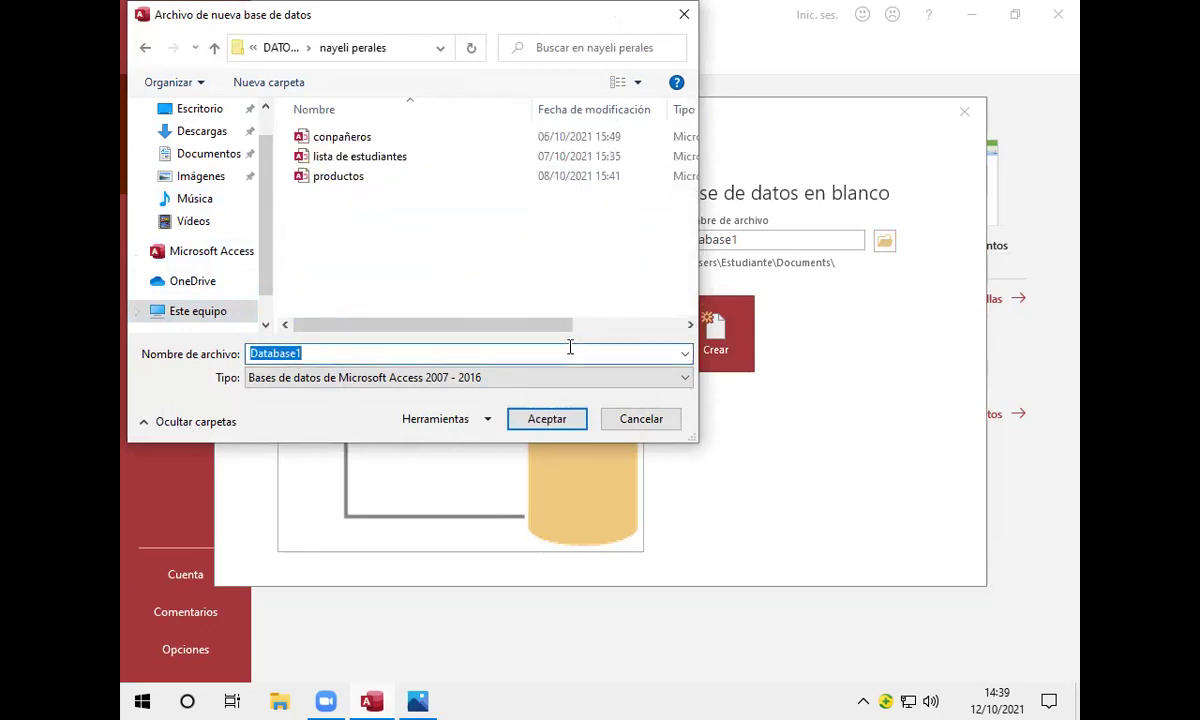
{"action": "key", "text": "BackSpace"}
{"action": "type", "text": "clientes"}
{"action": "key", "text": "BackSpace"}
{"action": "key", "text": "BackSpace"}
{"action": "key", "text": "BackSpace"}
{"action": "key", "text": "BackSpace"}
{"action": "key", "text": "BackSpace"}
{"action": "key", "text": "BackSpace"}
{"action": "key", "text": "BackSpace"}
{"action": "key", "text": "BackSpace"}
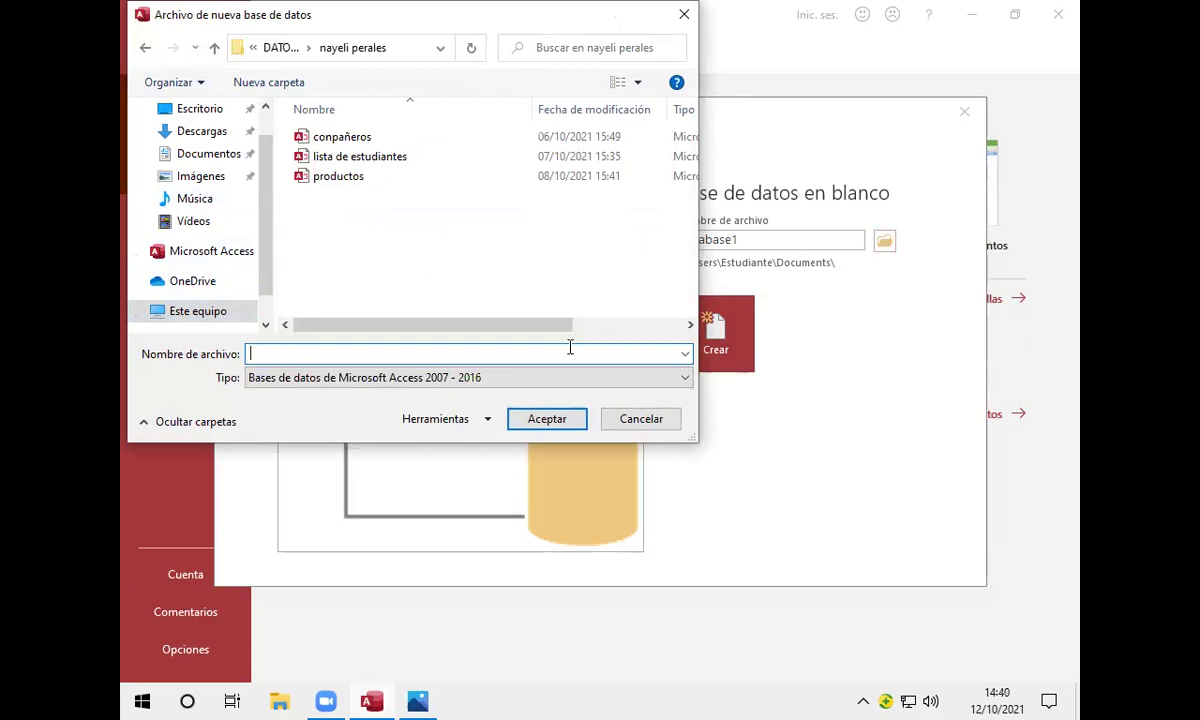
Step: Name the new database file CLIENTES Y PROVEEDORES and accept the file name and location
{"action": "type", "text": "CLIENTES Y PR"}
{"action": "type", "text": "OVEEDORES"}
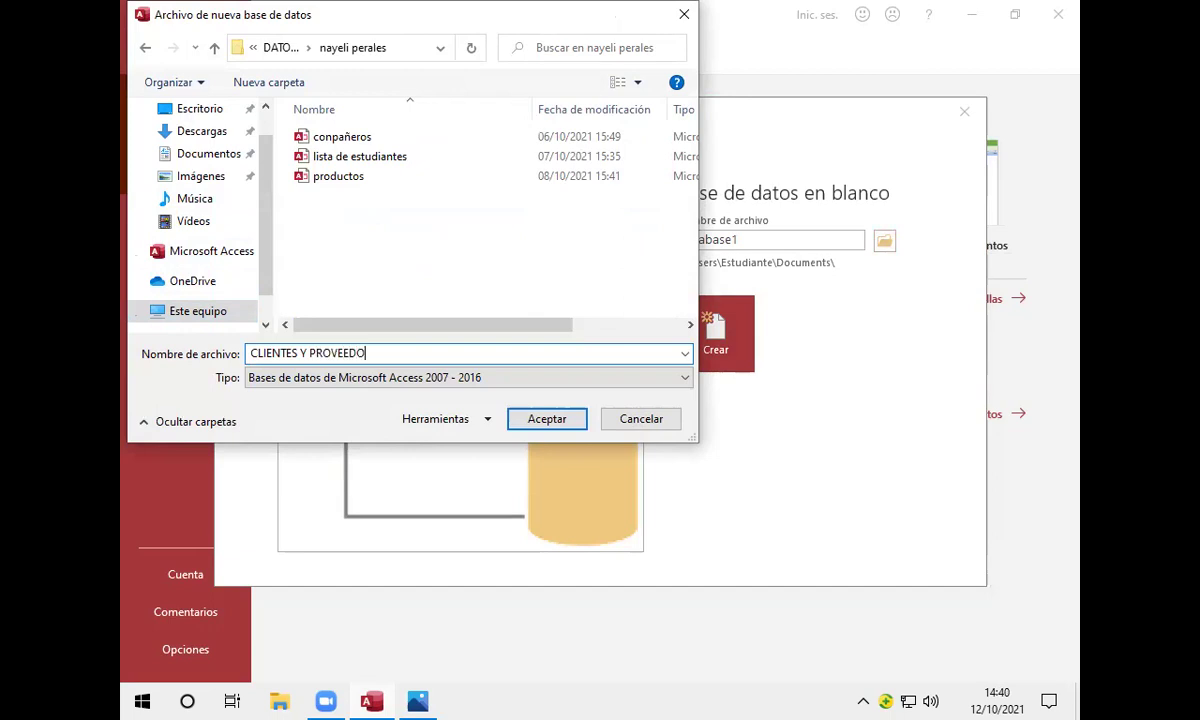
{"action": "left_click", "coordinate": [549, 425]}
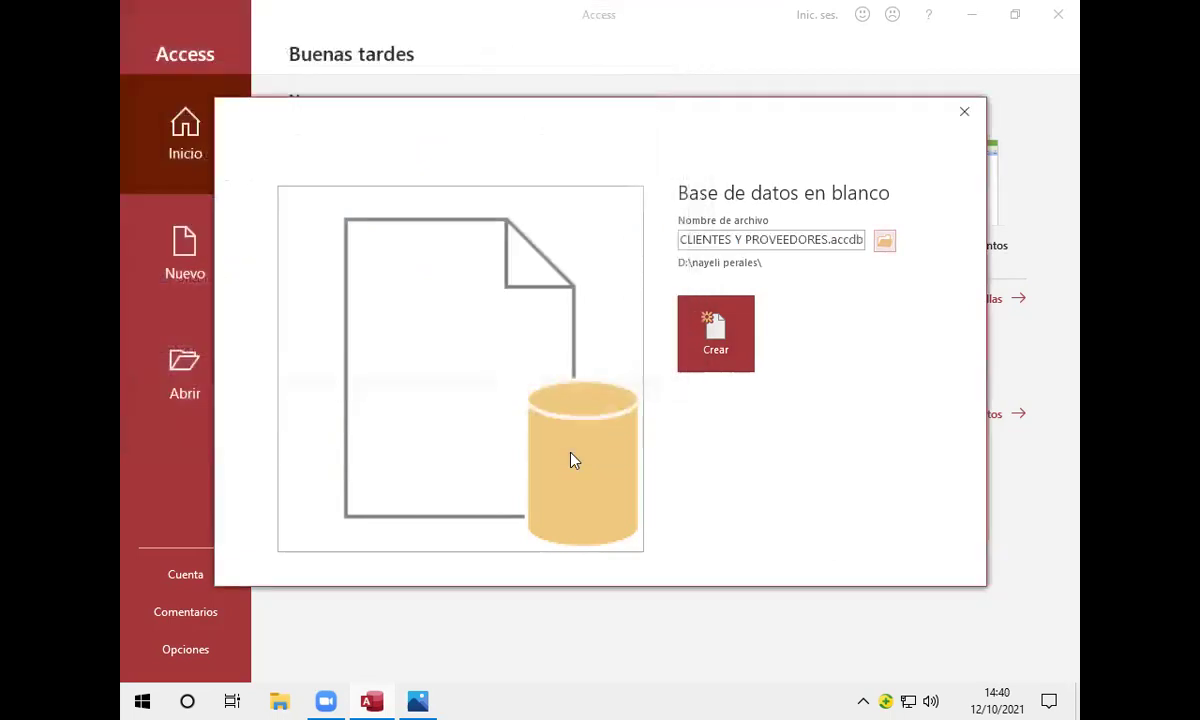
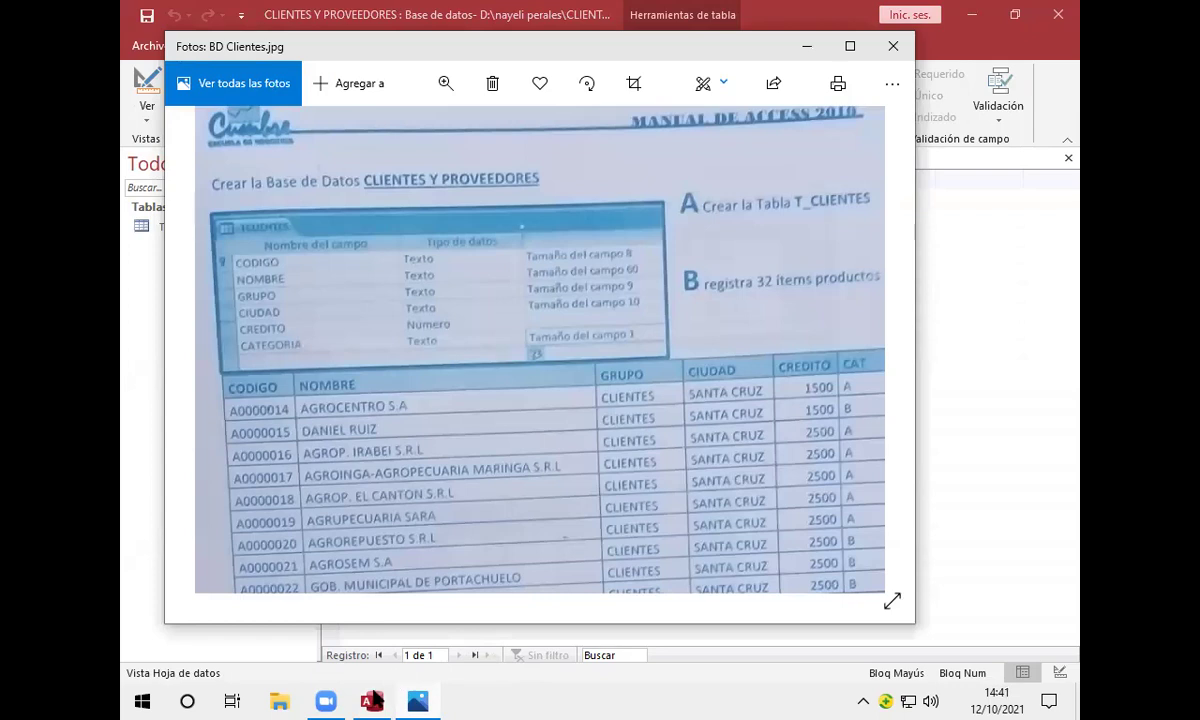
Step: Switch to Access and change the table Tabla1 to design view, saving it as T_CLIENTES
{"action": "left_click", "coordinate": [352, 652]}
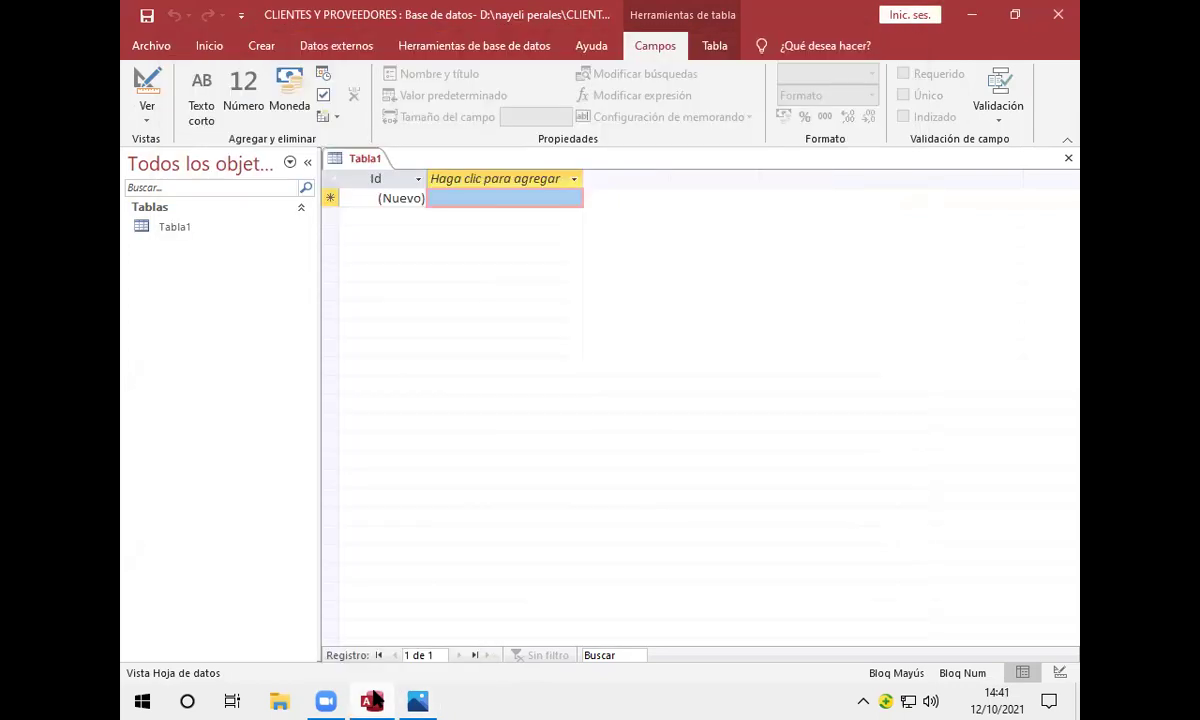
{"action": "right_click", "coordinate": [362, 165]}
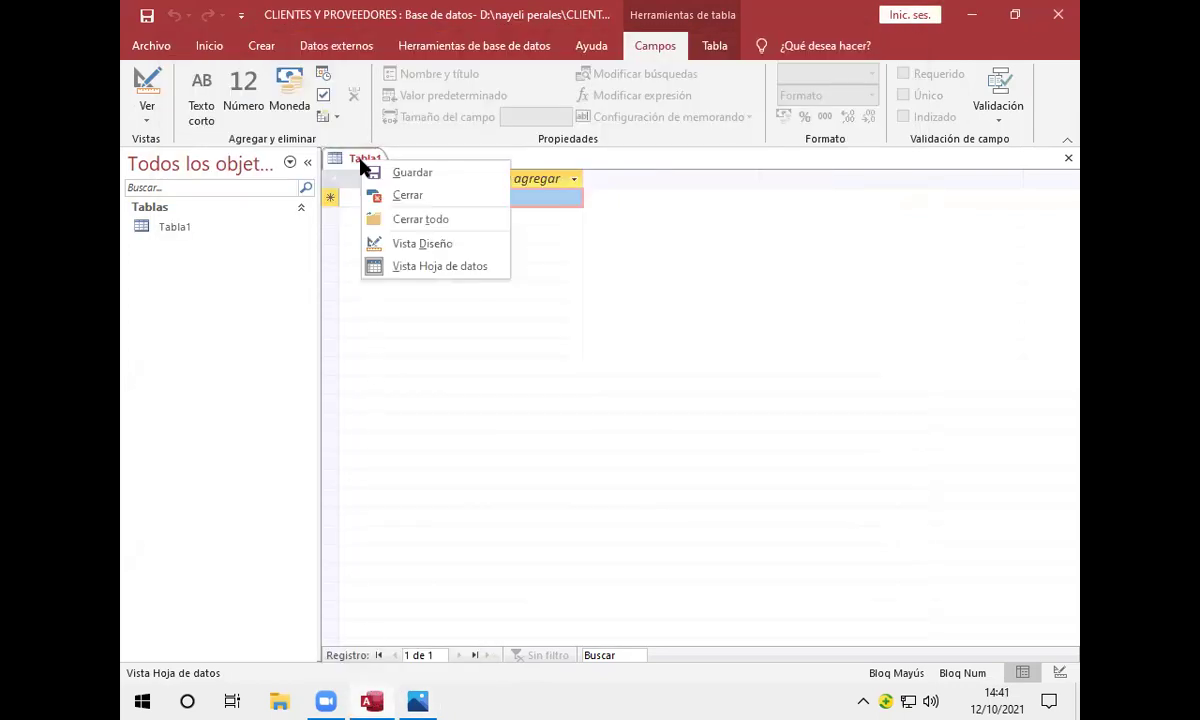
{"action": "left_click", "coordinate": [421, 244]}
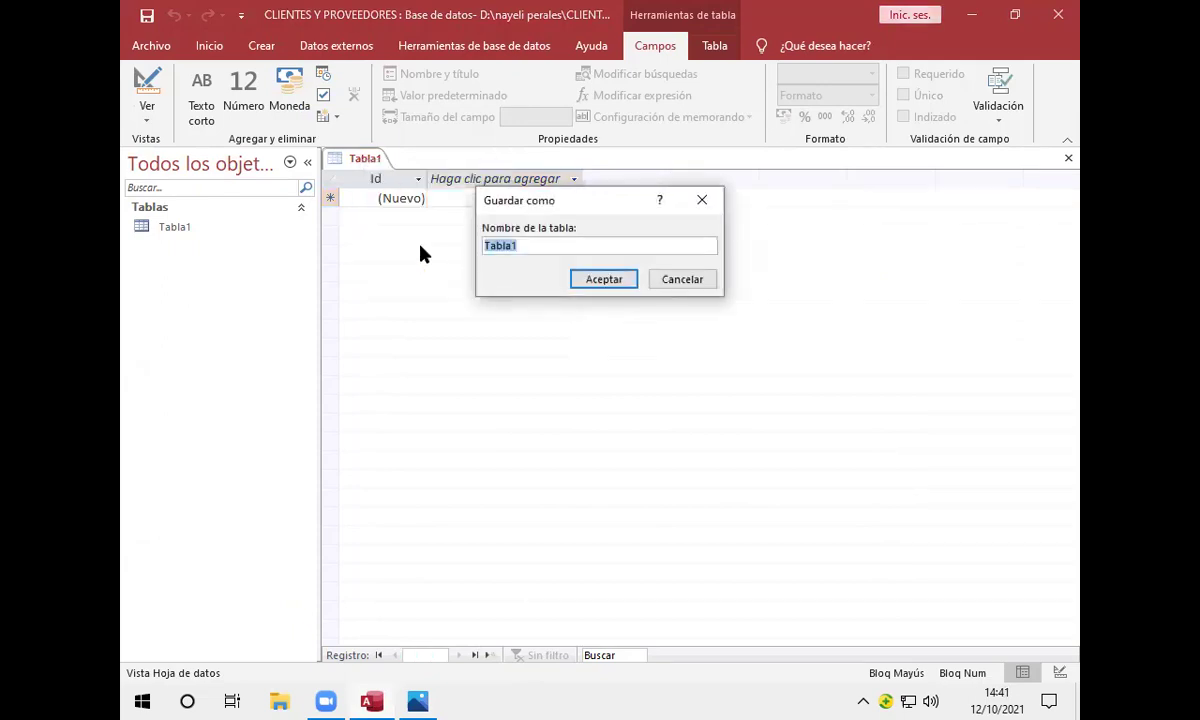
{"action": "key", "text": "BackSpace"}
{"action": "type", "text": "T_CLIENTES"}
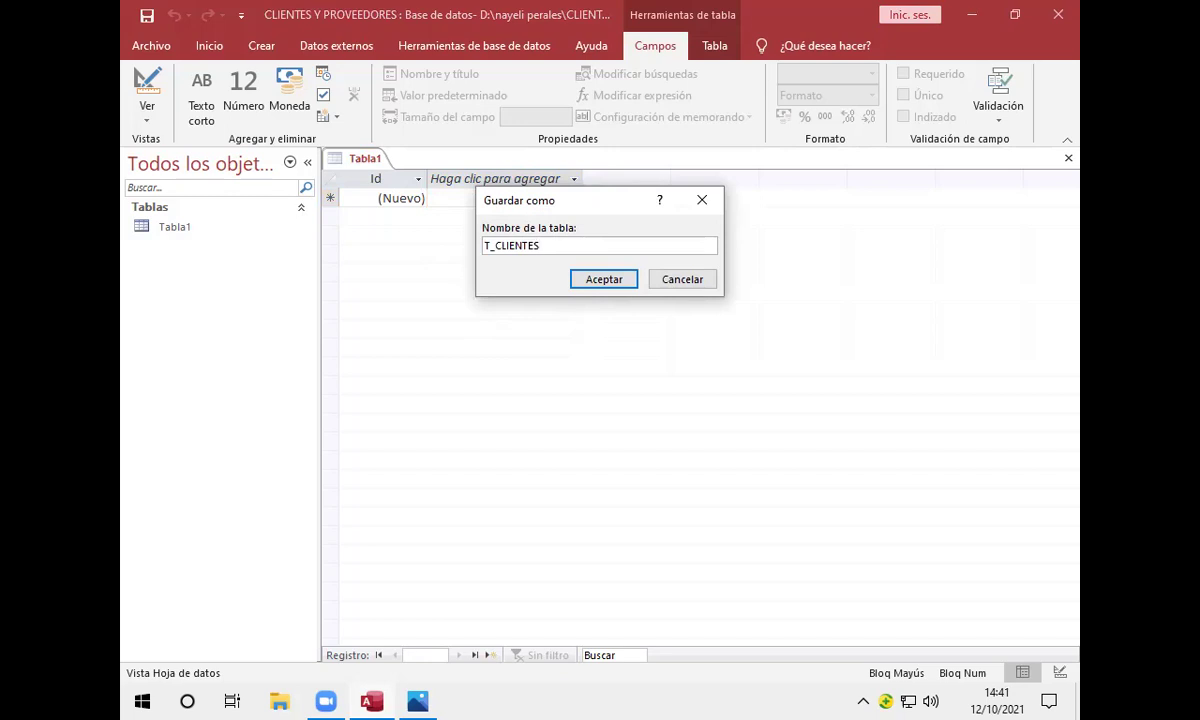
{"action": "left_click", "coordinate": [601, 279]}
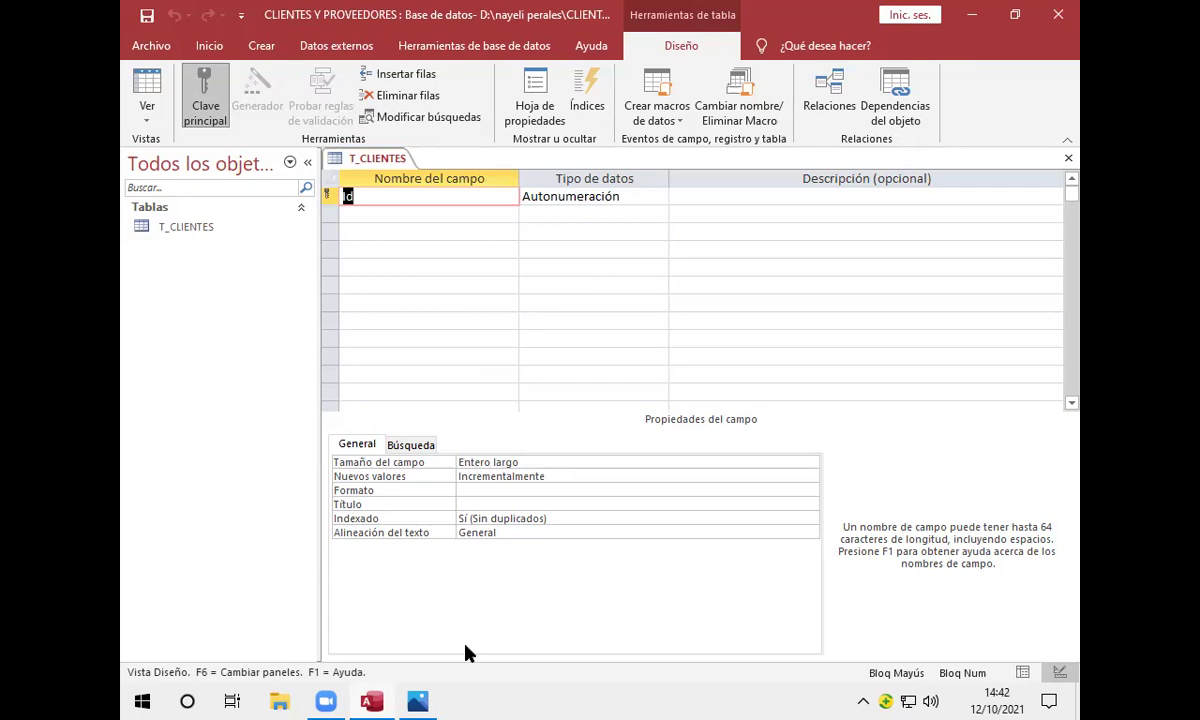
Step: Check the field list in the BD Clientes image, then rename the first field CODIGO with the data type Texto corto
{"action": "left_click", "coordinate": [420, 700]}
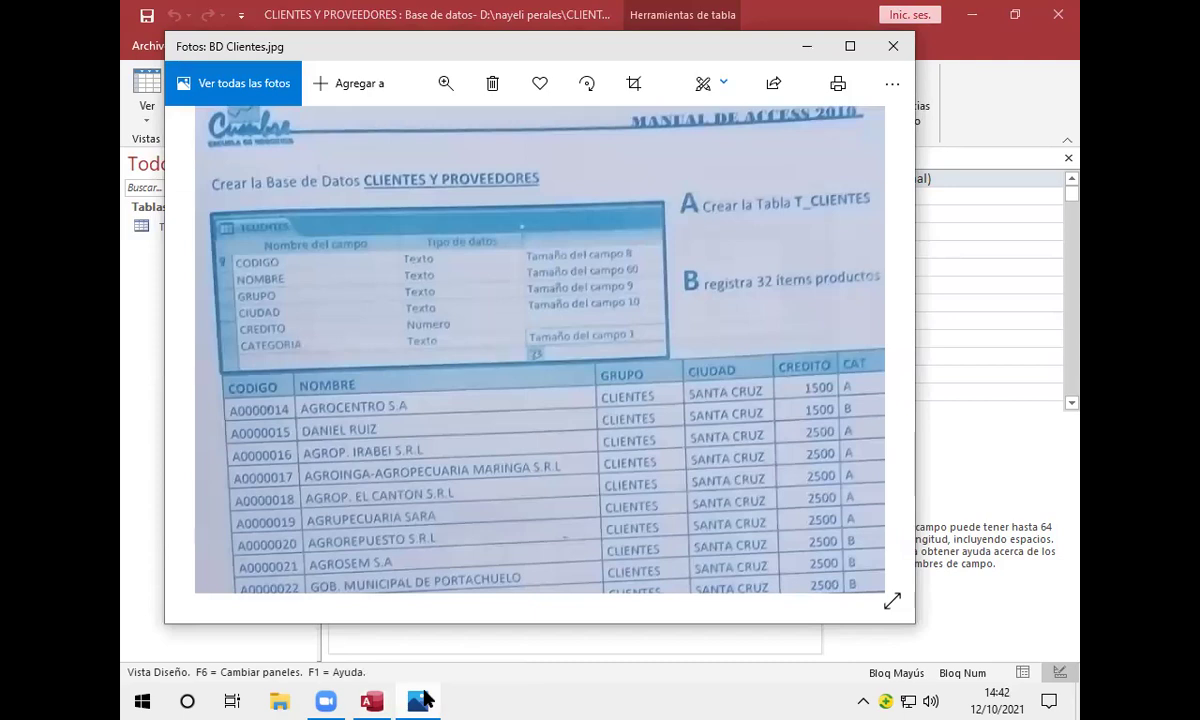
{"action": "left_click", "coordinate": [373, 701]}
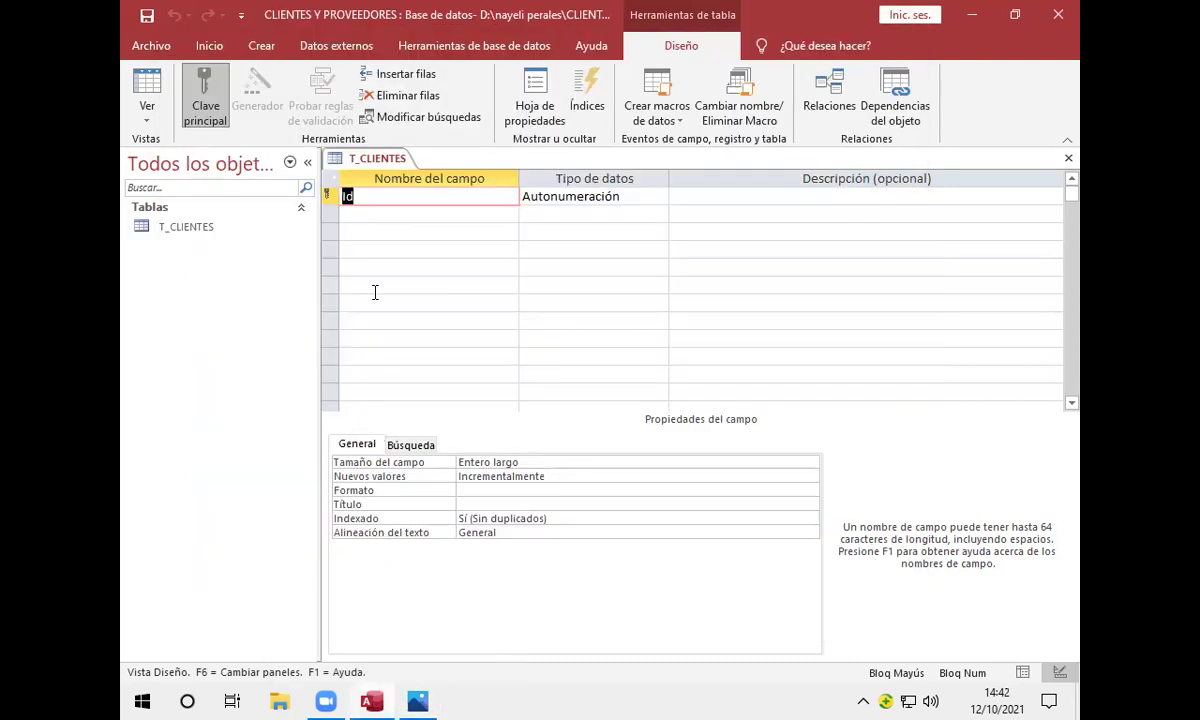
{"action": "left_click", "coordinate": [392, 196]}
{"action": "key", "text": "BackSpace"}
{"action": "key", "text": "BackSpace"}
{"action": "type", "text": "CODIGO"}
{"action": "left_click", "coordinate": [646, 197]}
{"action": "left_click", "coordinate": [659, 198]}
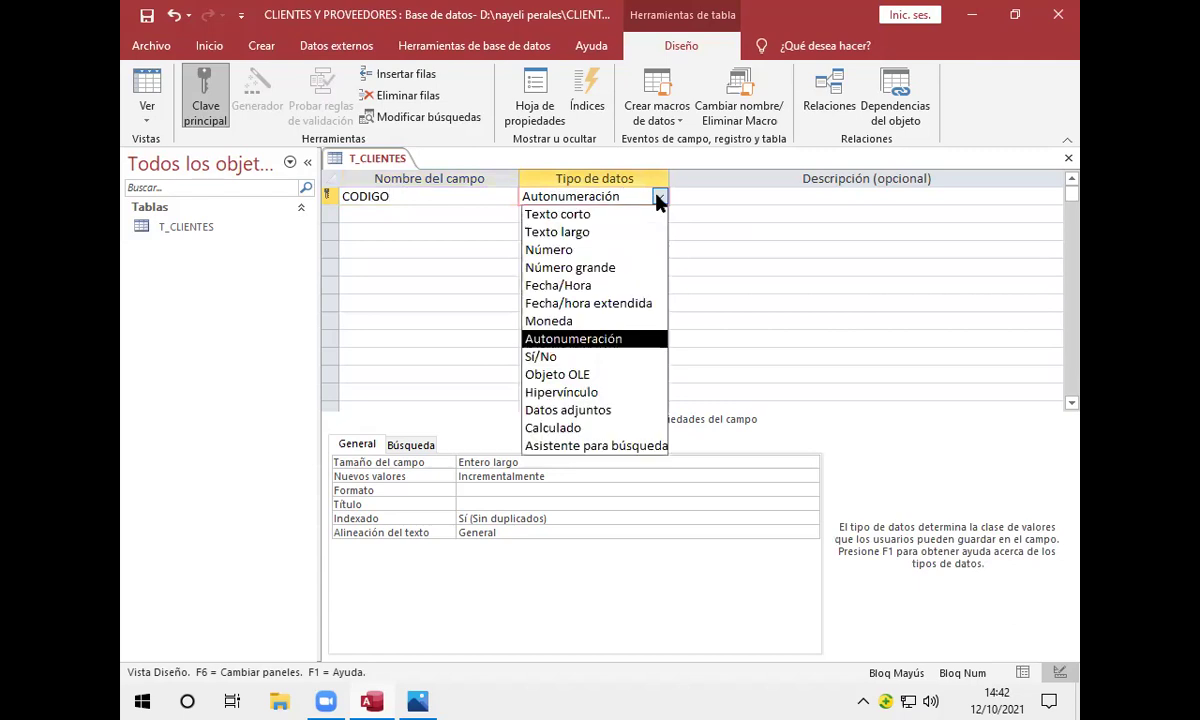
{"action": "left_click", "coordinate": [606, 214]}
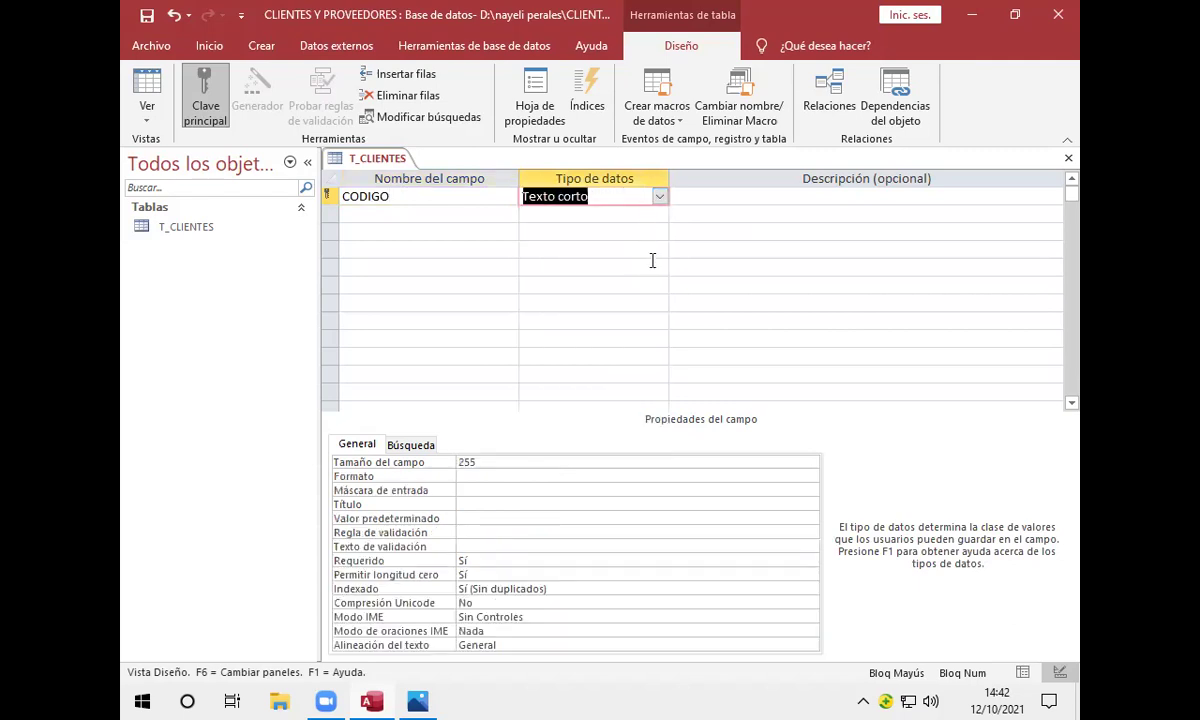
Step: Set the field size of CODIGO to 8
{"action": "left_click", "coordinate": [562, 461]}
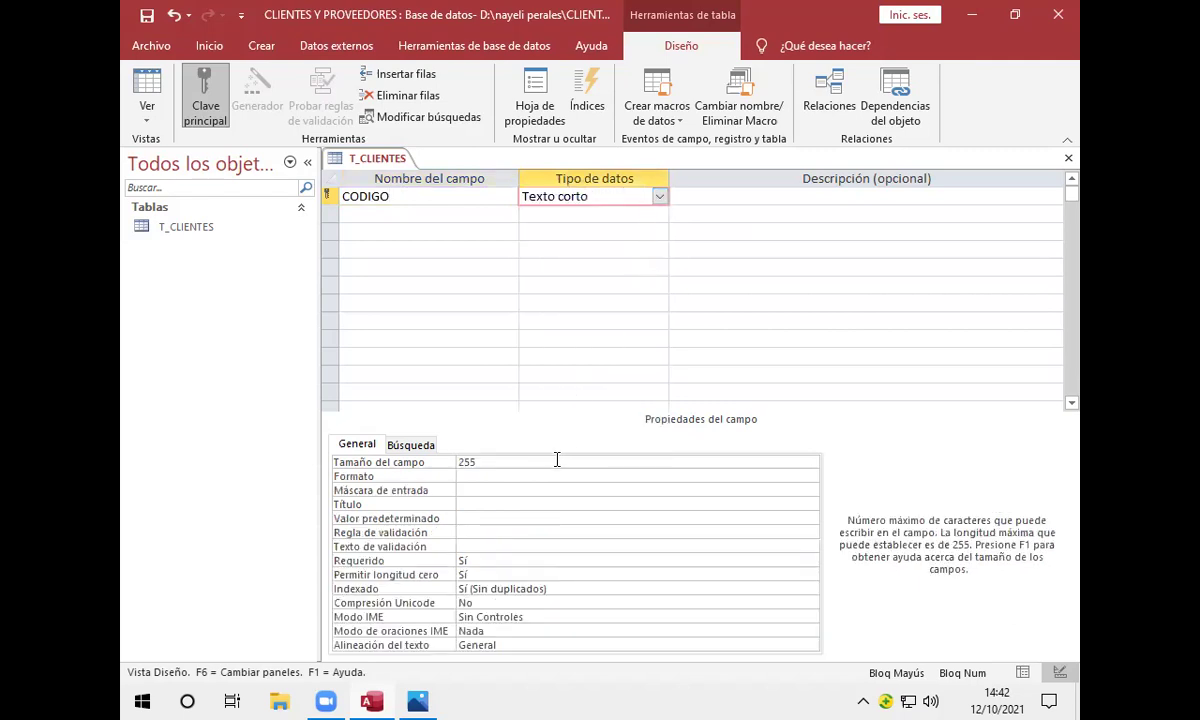
{"action": "key", "text": "BackSpace"}
{"action": "key", "text": "BackSpace"}
{"action": "key", "text": "BackSpace"}
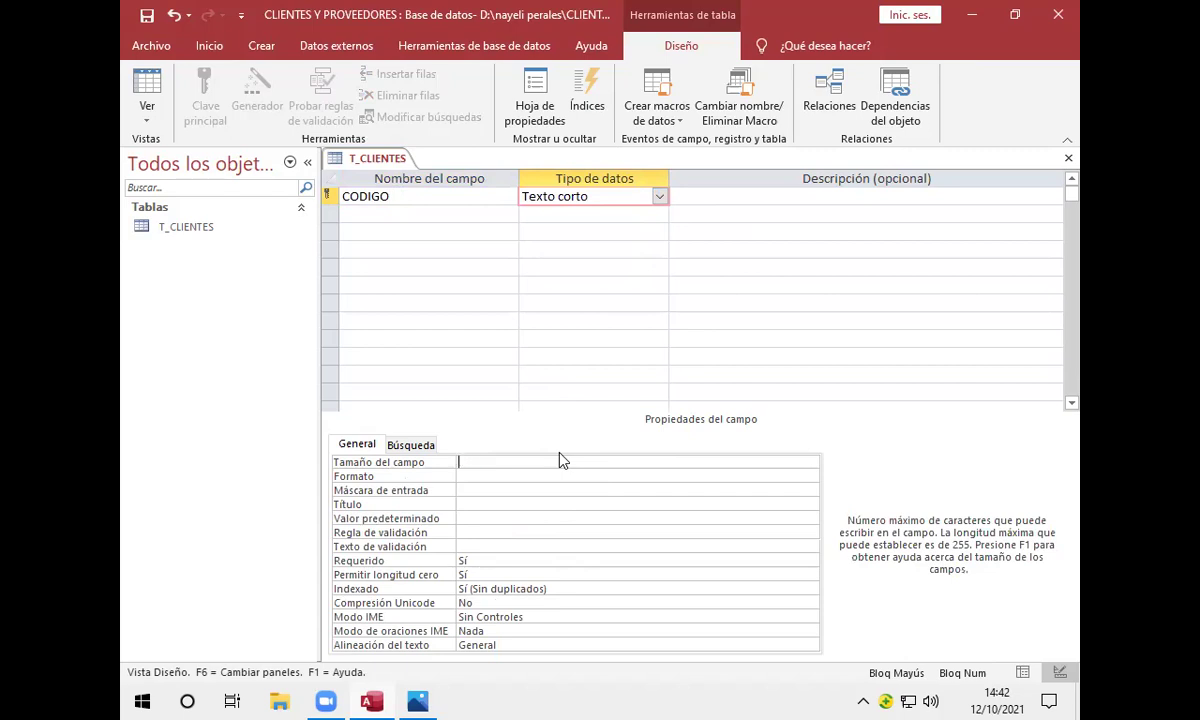
{"action": "type", "text": "8"}
{"action": "left_click", "coordinate": [470, 215]}
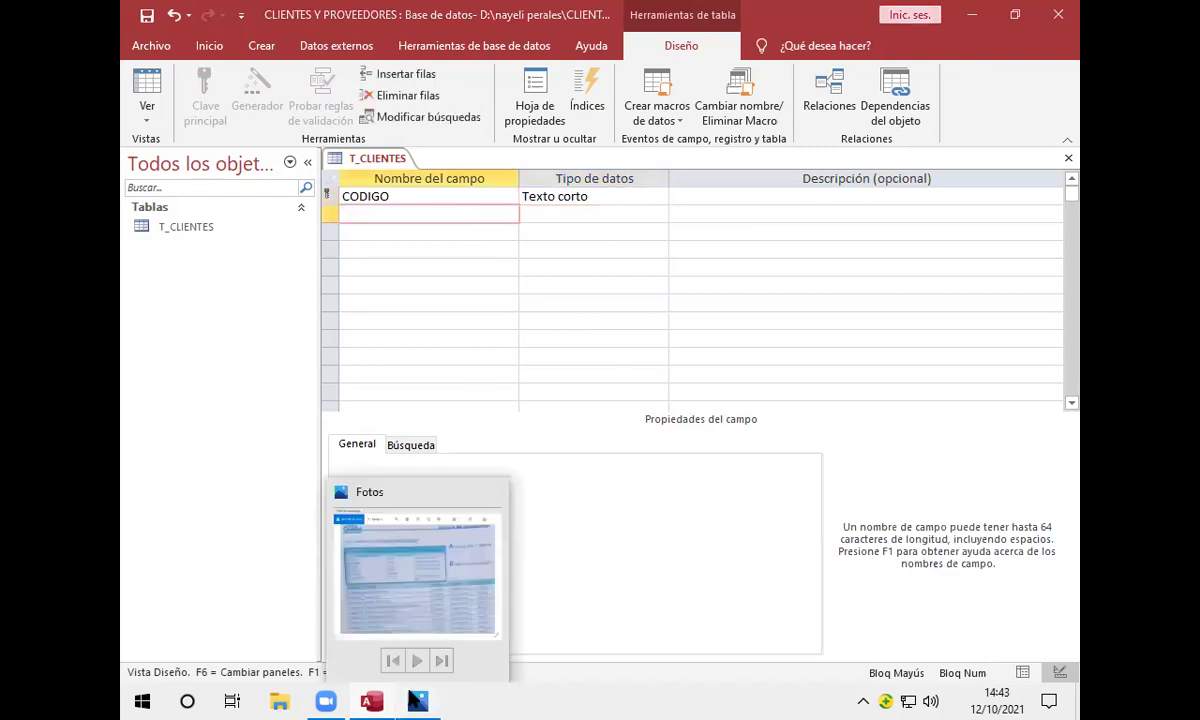
Step: Check the field list in the BD Clientes image, then add a second field NOMBRE with the data type Texto corto
{"action": "left_click", "coordinate": [418, 700]}
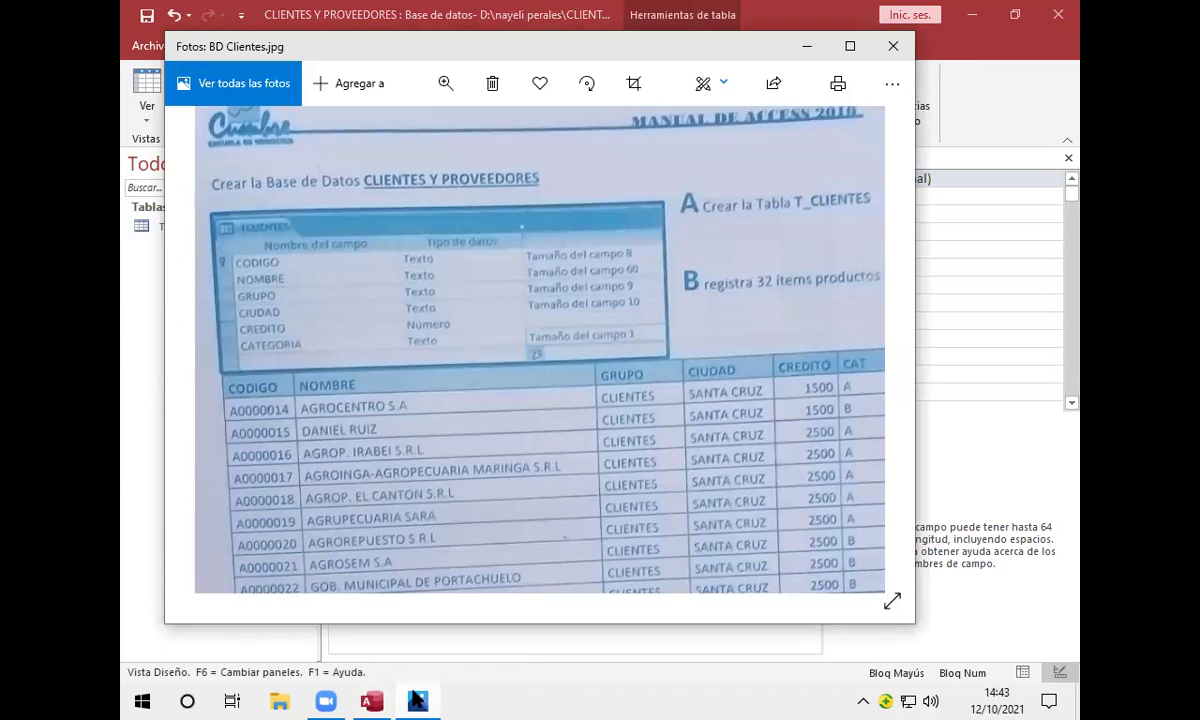
{"action": "left_click", "coordinate": [375, 702]}
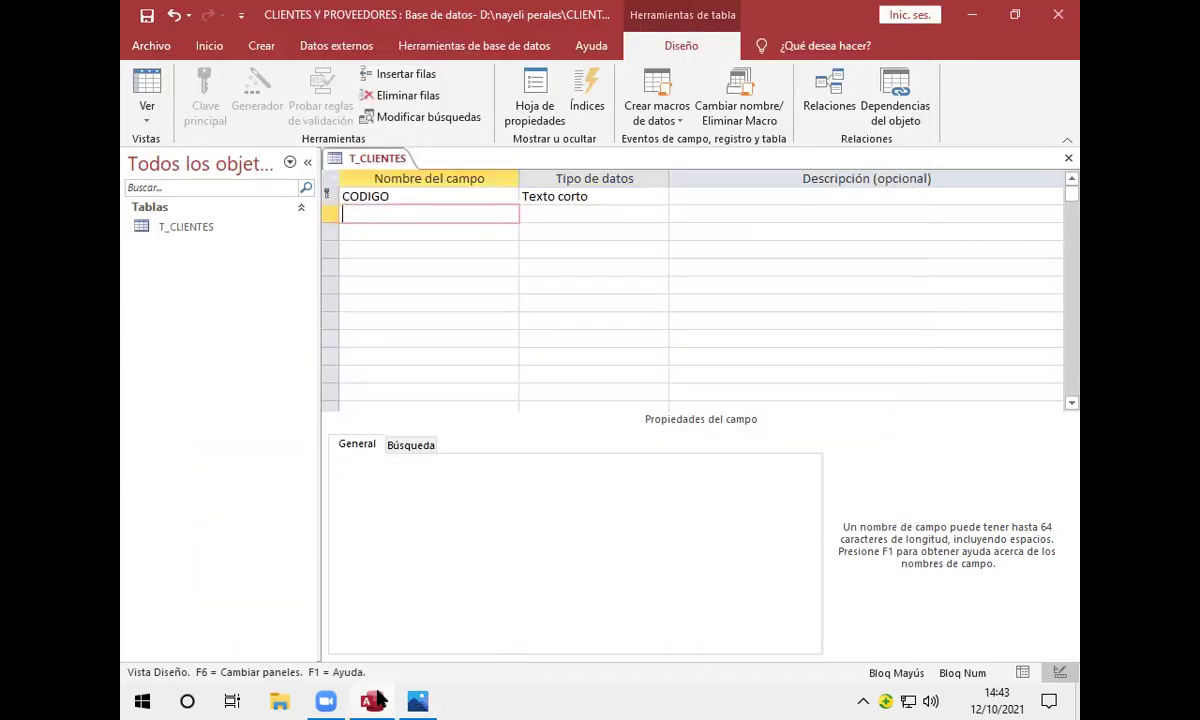
{"action": "type", "text": "NOMBRE"}
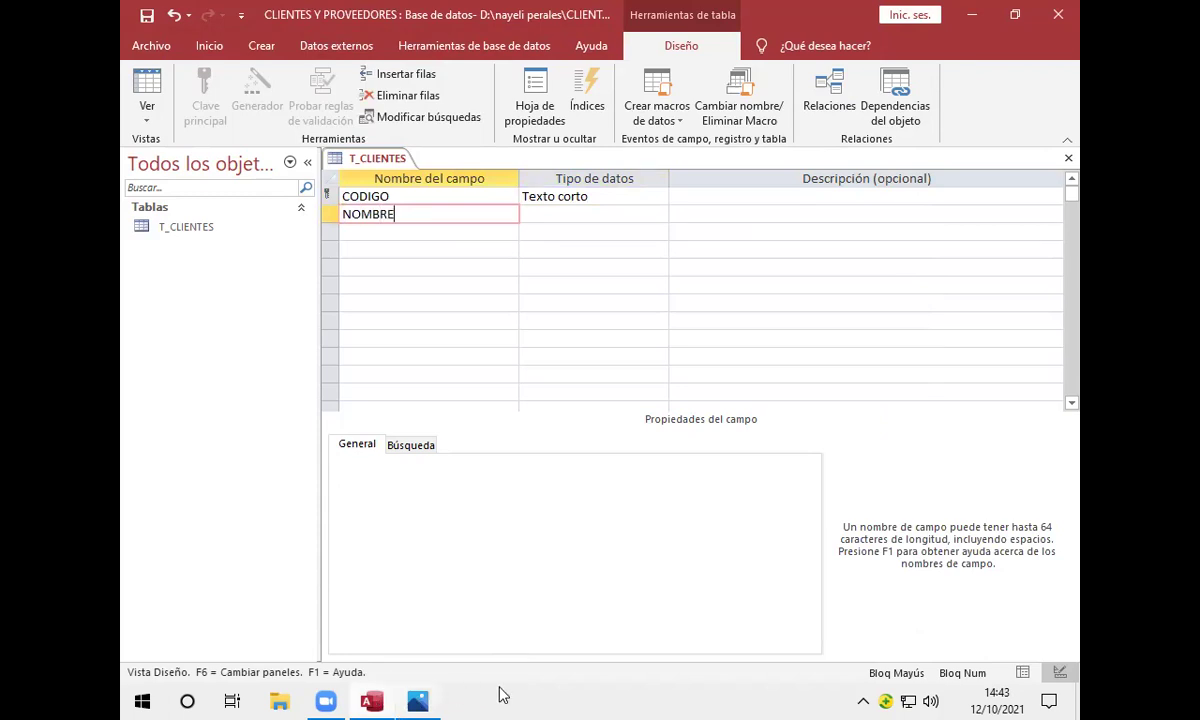
{"action": "left_click", "coordinate": [645, 206]}
{"action": "left_click", "coordinate": [657, 214]}
{"action": "left_click", "coordinate": [657, 214]}
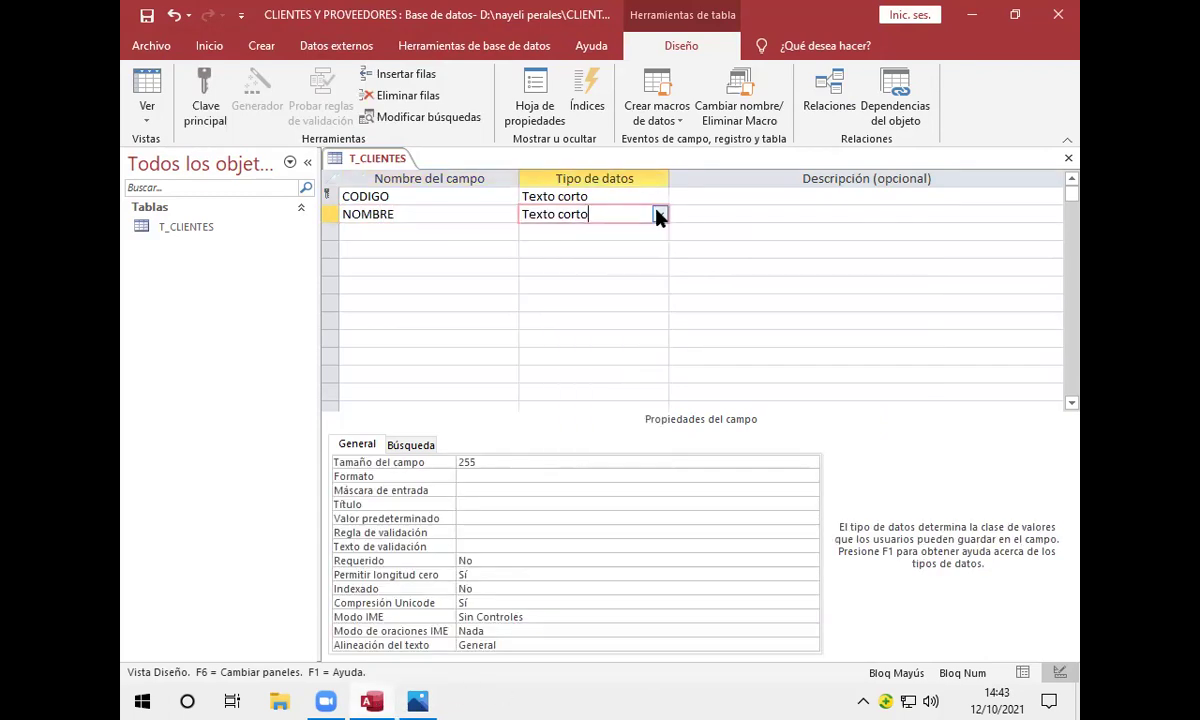
Step: Set the field size of NOMBRE to 60
{"action": "left_click", "coordinate": [562, 463]}
{"action": "key", "text": "BackSpace"}
{"action": "key", "text": "BackSpace"}
{"action": "key", "text": "BackSpace"}
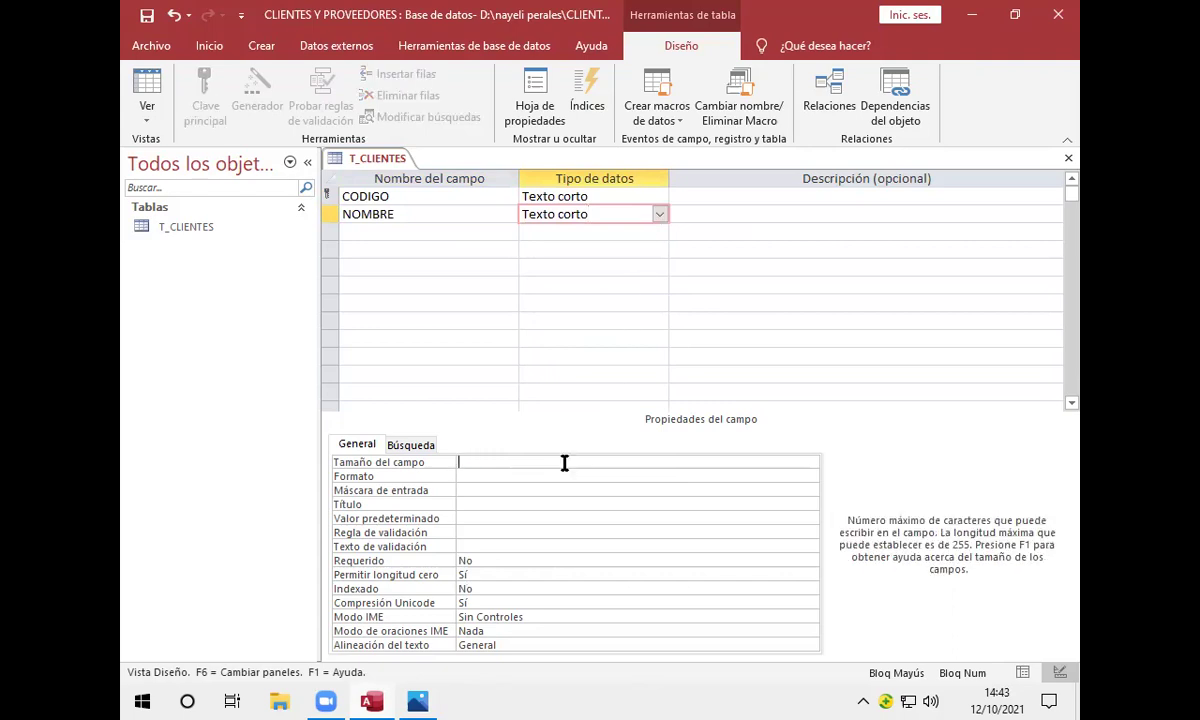
{"action": "type", "text": "60"}
{"action": "left_click", "coordinate": [463, 231]}
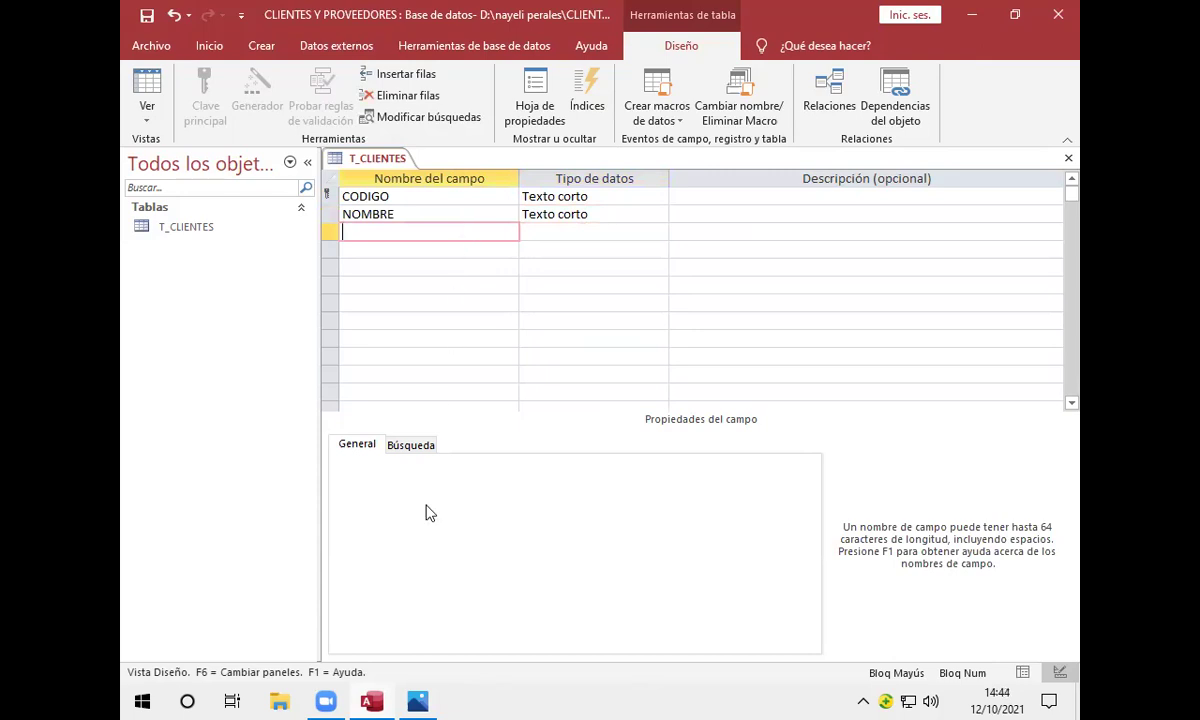
Step: Consult the BD Clientes image again, then add a third field GRUPO with the data type Texto corto
{"action": "left_click", "coordinate": [418, 701]}
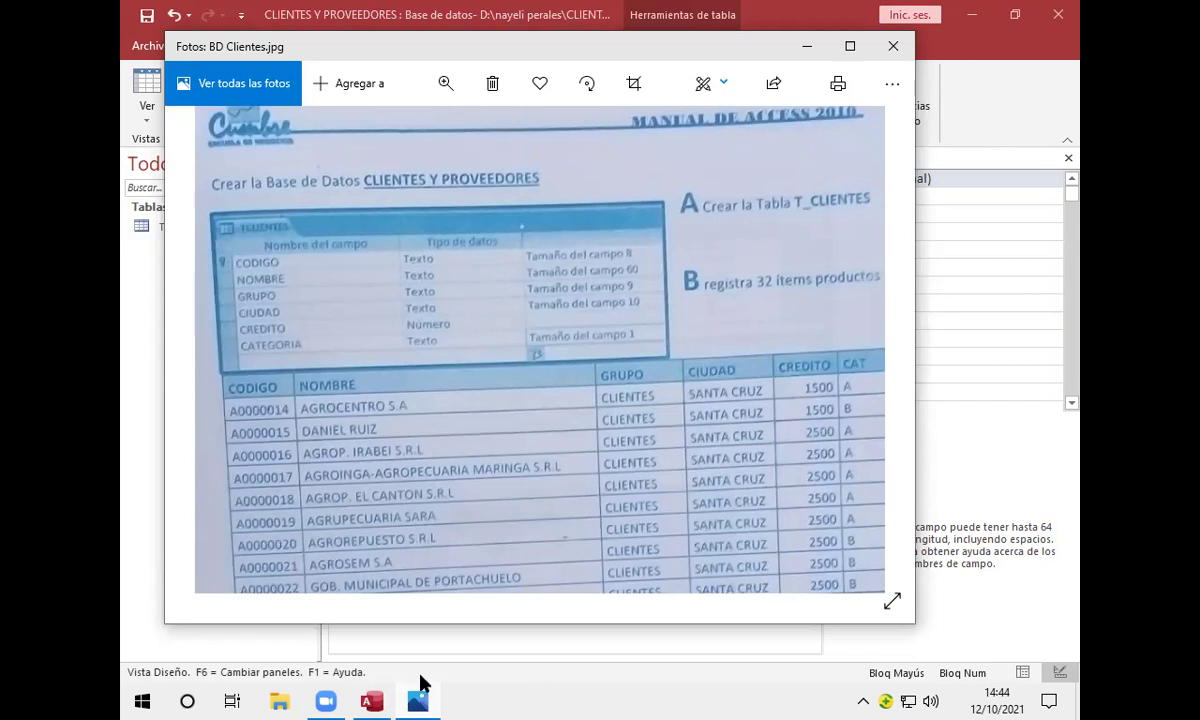
{"action": "left_click", "coordinate": [372, 700]}
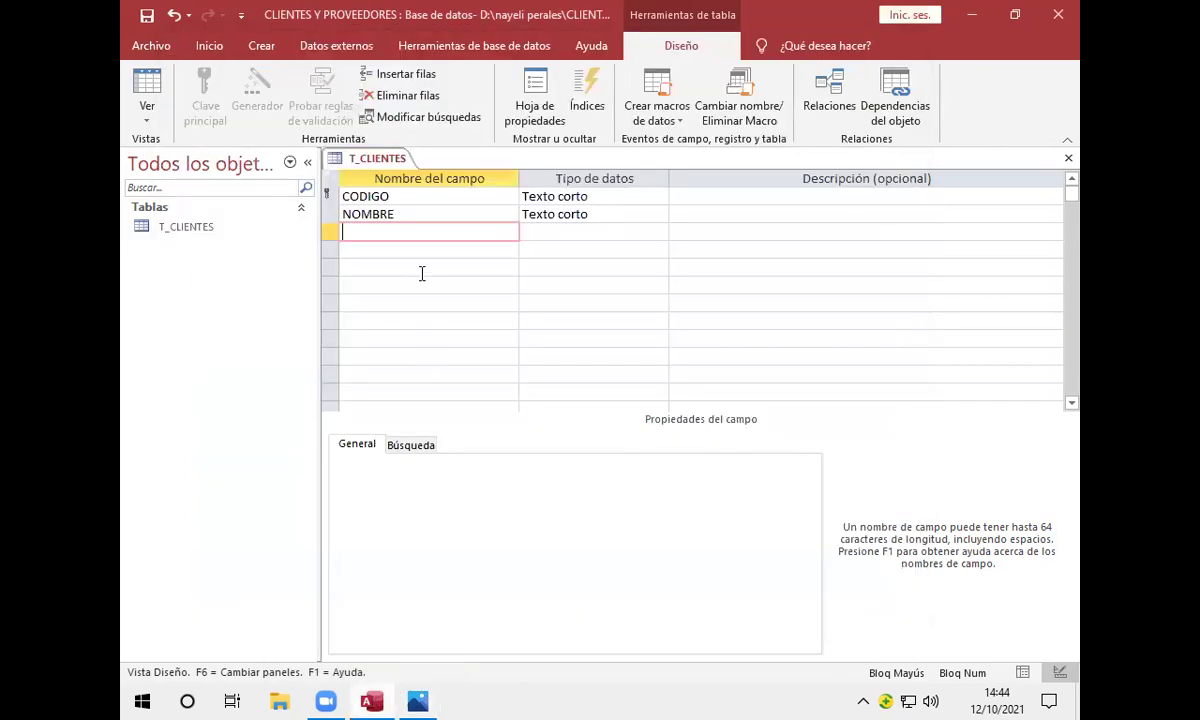
{"action": "type", "text": "GRUPO"}
{"action": "left_click", "coordinate": [562, 231]}
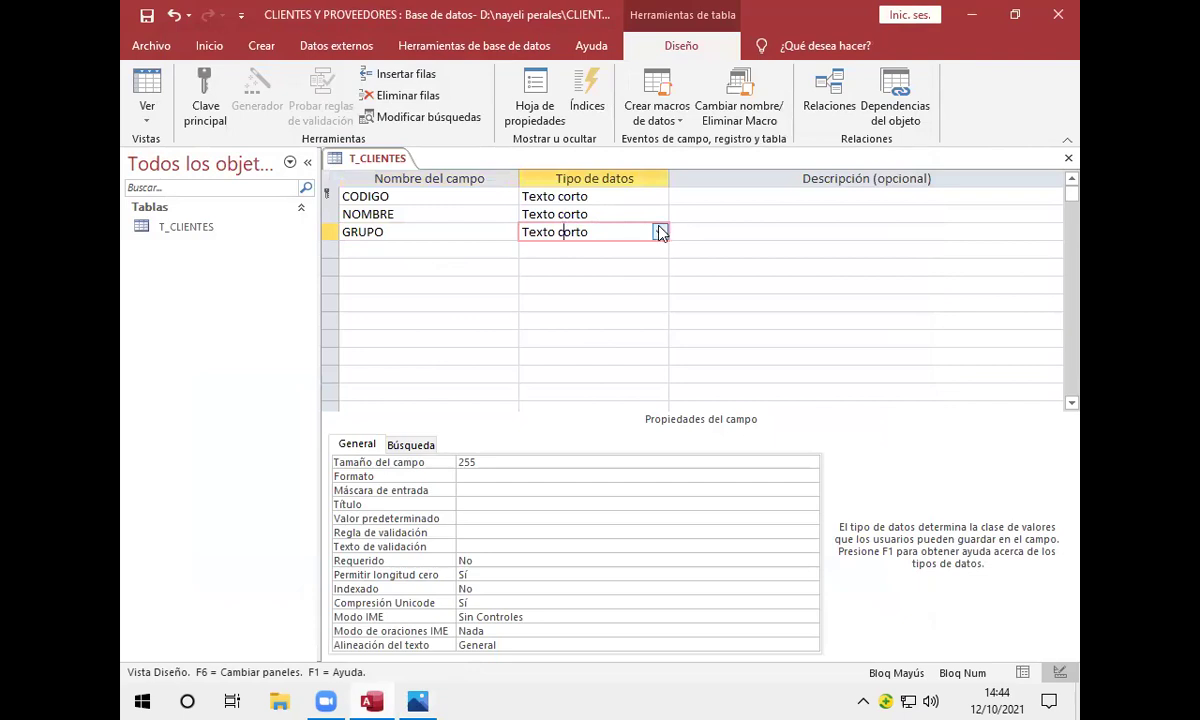
Step: Start the Asistente para búsquedas for the GRUPO field and choose to write the lookup values manually
{"action": "left_click", "coordinate": [659, 232]}
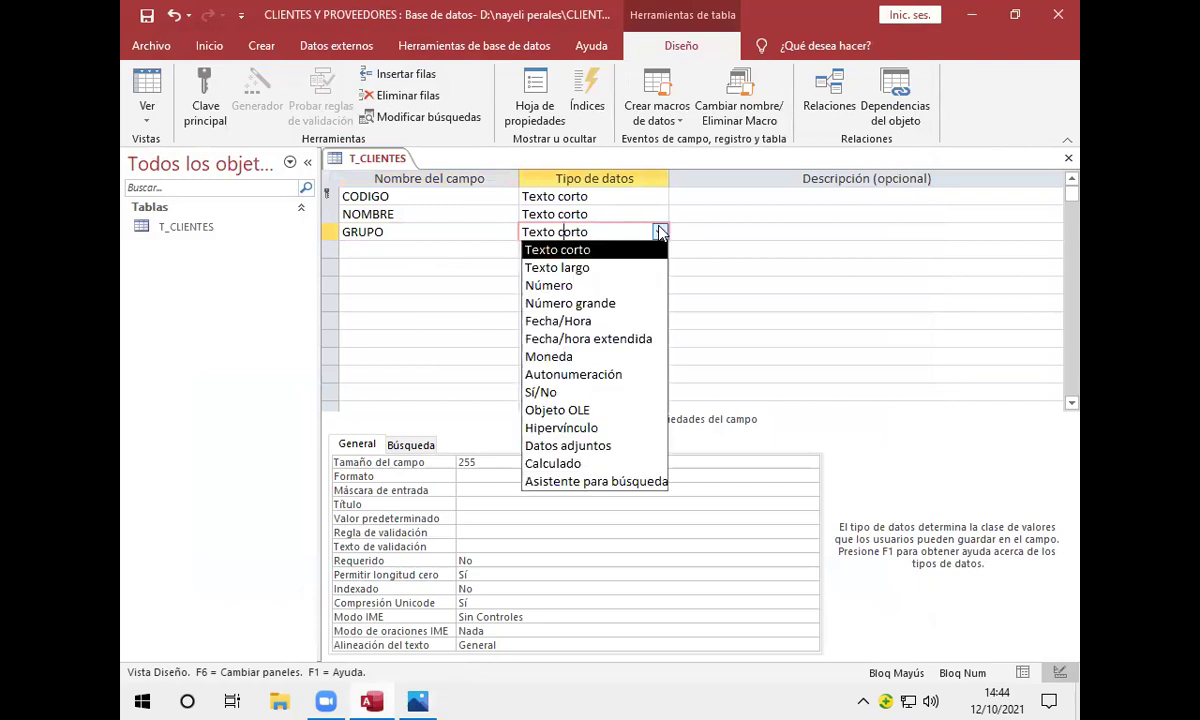
{"action": "left_click", "coordinate": [661, 234]}
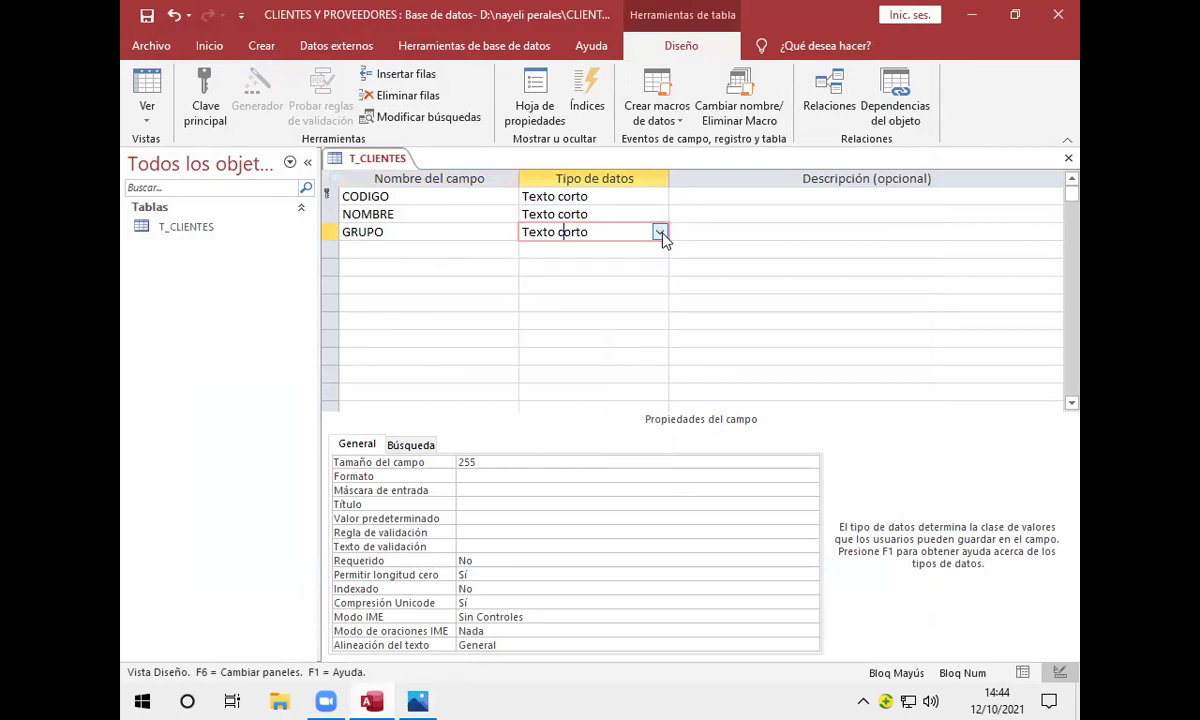
{"action": "left_click", "coordinate": [661, 234]}
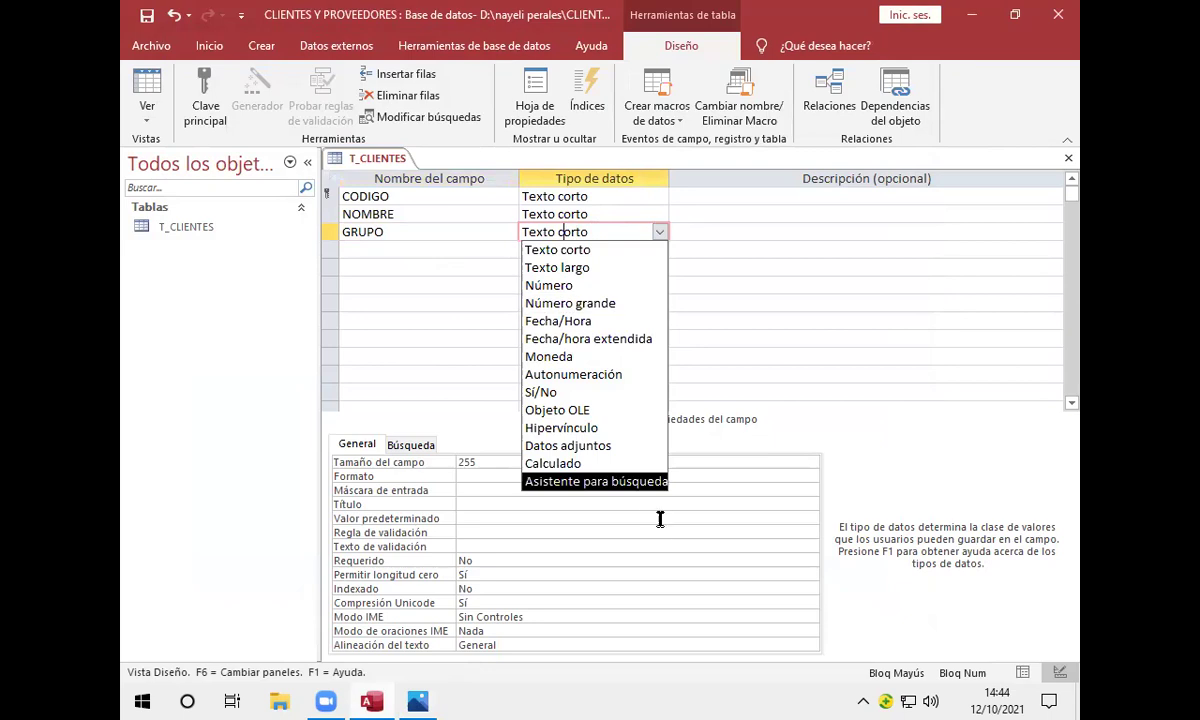
{"action": "left_click", "coordinate": [632, 484]}
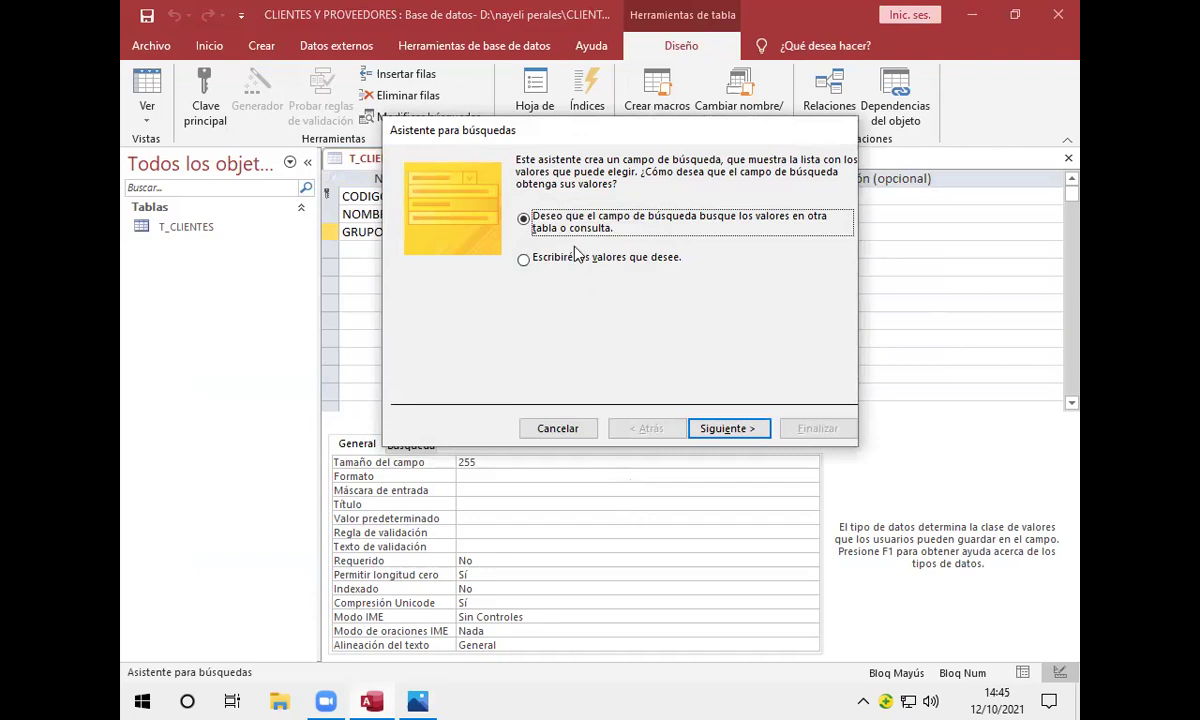
{"action": "left_click", "coordinate": [524, 260]}
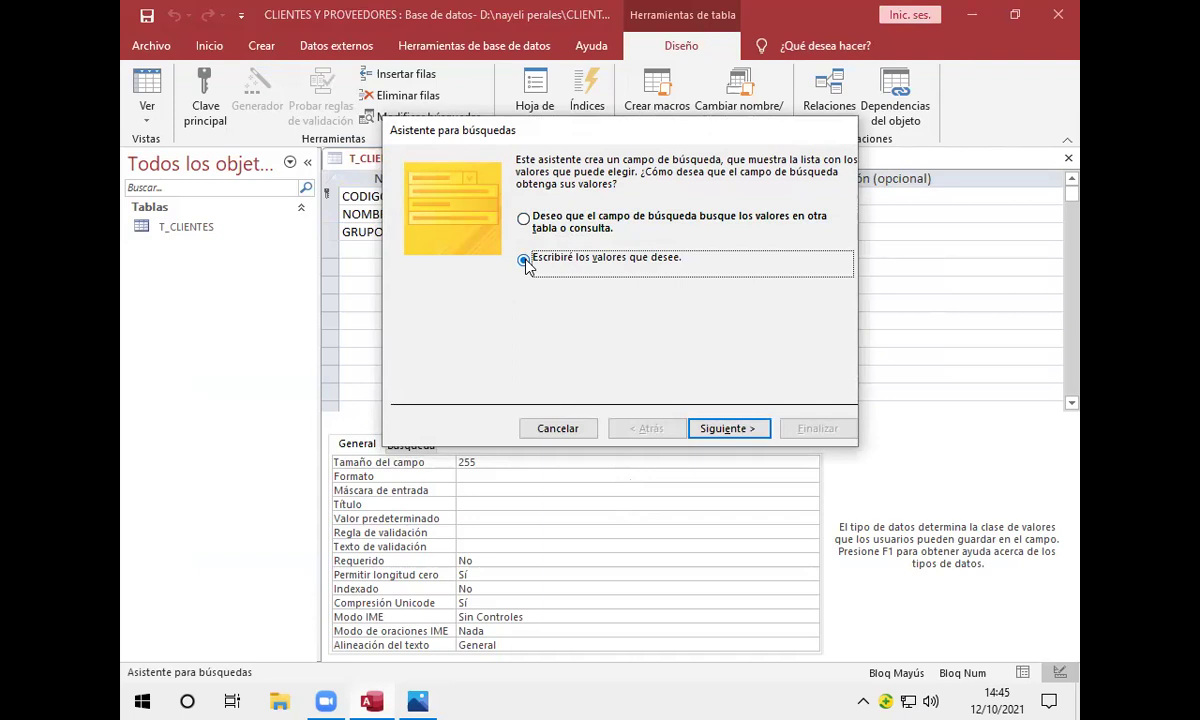
{"action": "left_click", "coordinate": [725, 428]}
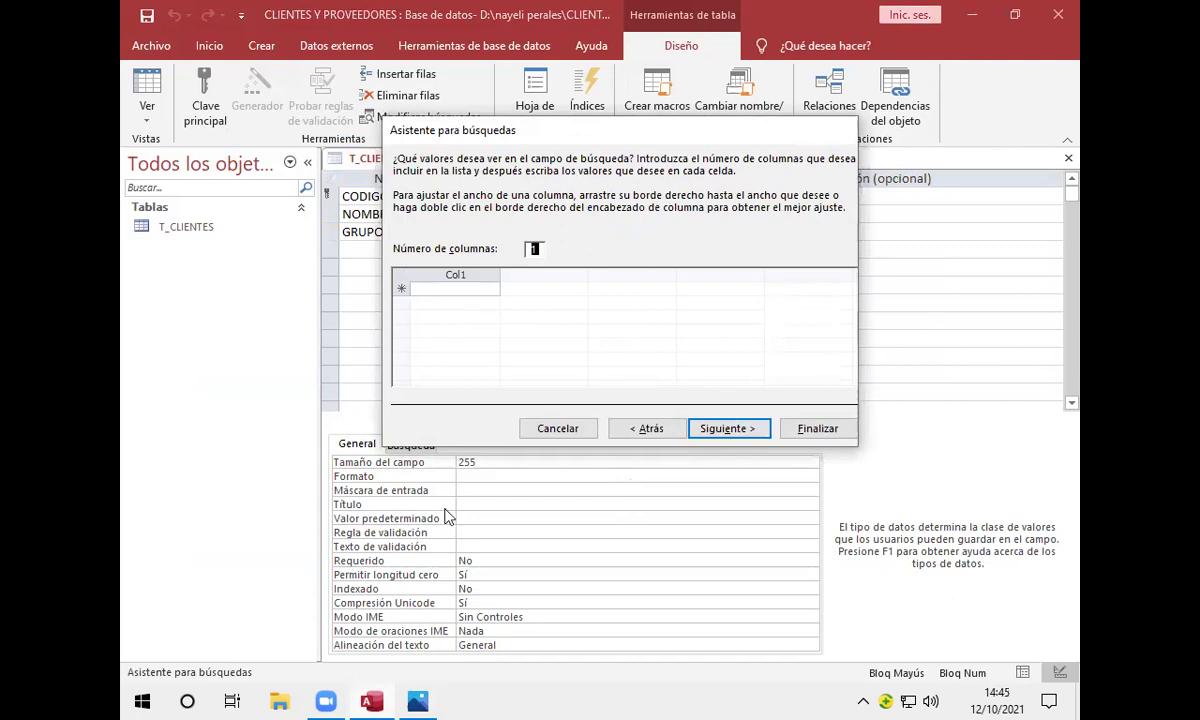
Step: Review the GRUPO column in the BD Clientes image, then enter CLIENTES as the first lookup value
{"action": "left_click", "coordinate": [418, 700]}
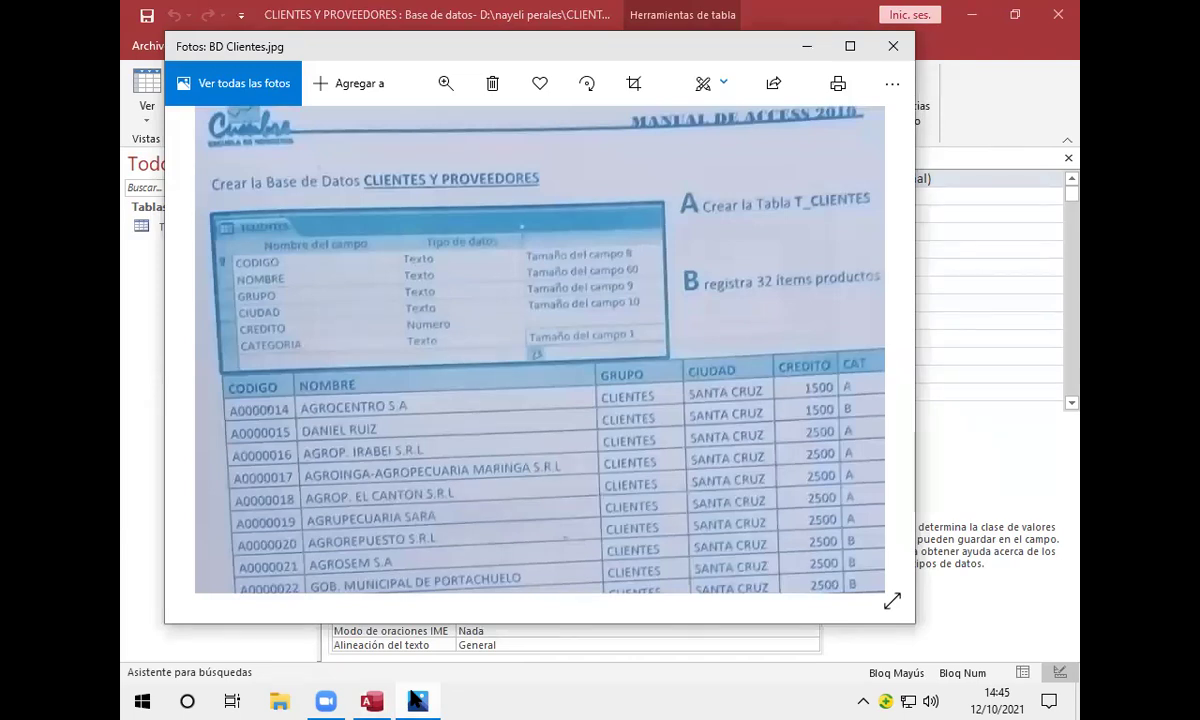
{"action": "left_click_drag", "start_coordinate": [598, 495], "coordinate": [585, 130]}
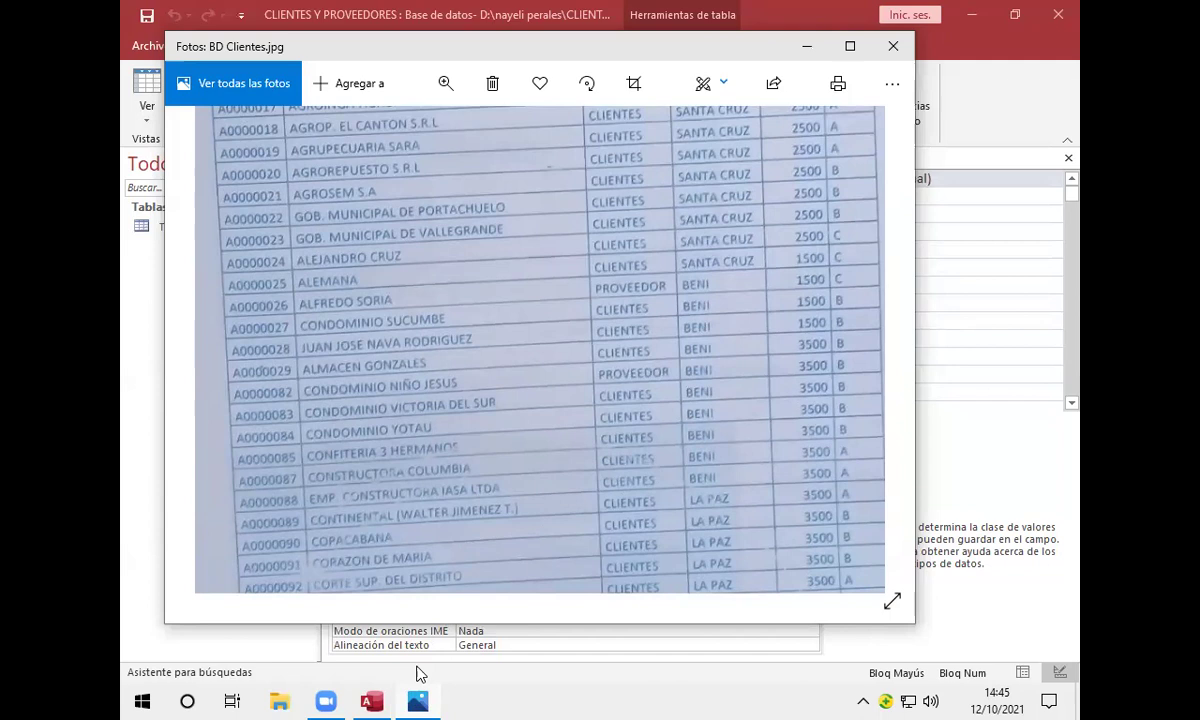
{"action": "left_click", "coordinate": [371, 698]}
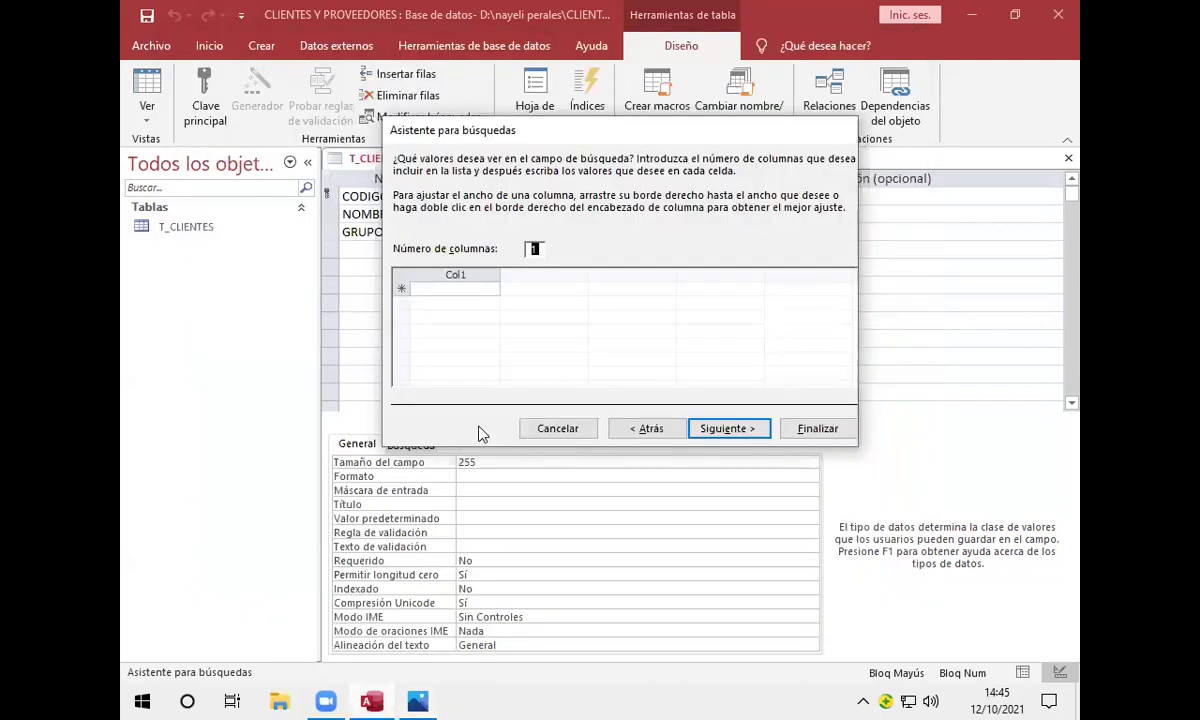
{"action": "left_click", "coordinate": [421, 290]}
{"action": "type", "text": "CLIENTES"}
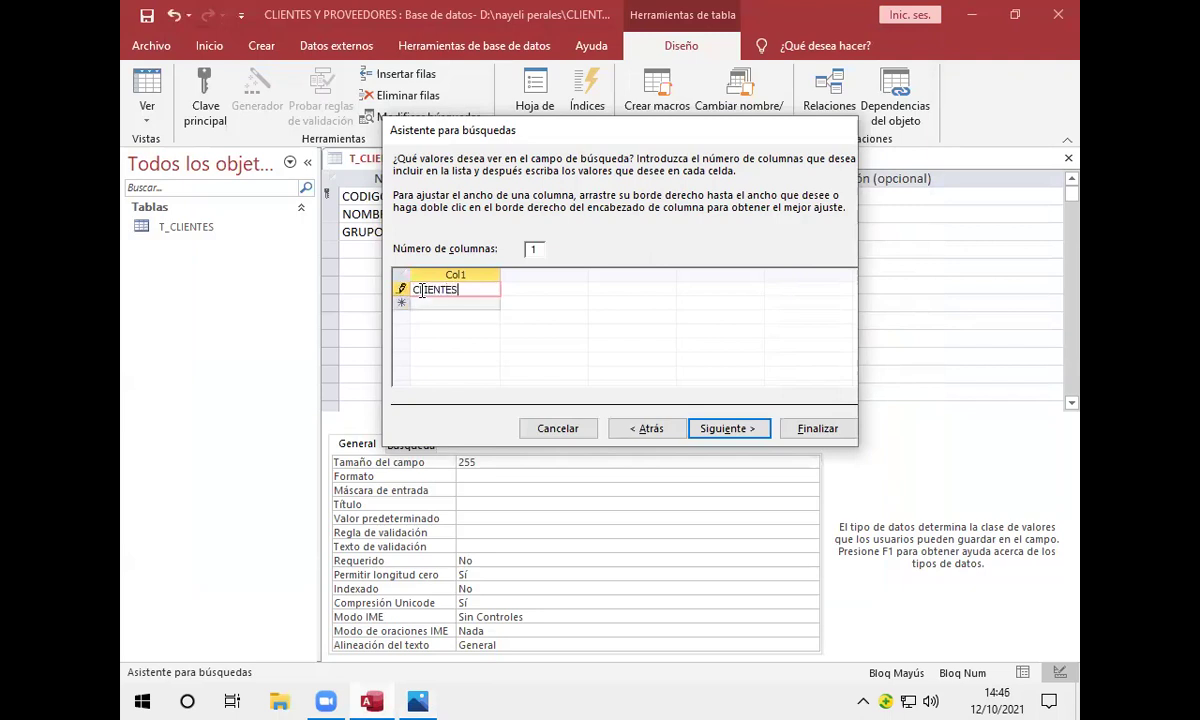
Step: Add PROVEEDOR as the second lookup value and finish the wizard with the label GRUPO
{"action": "key", "text": "Return"}
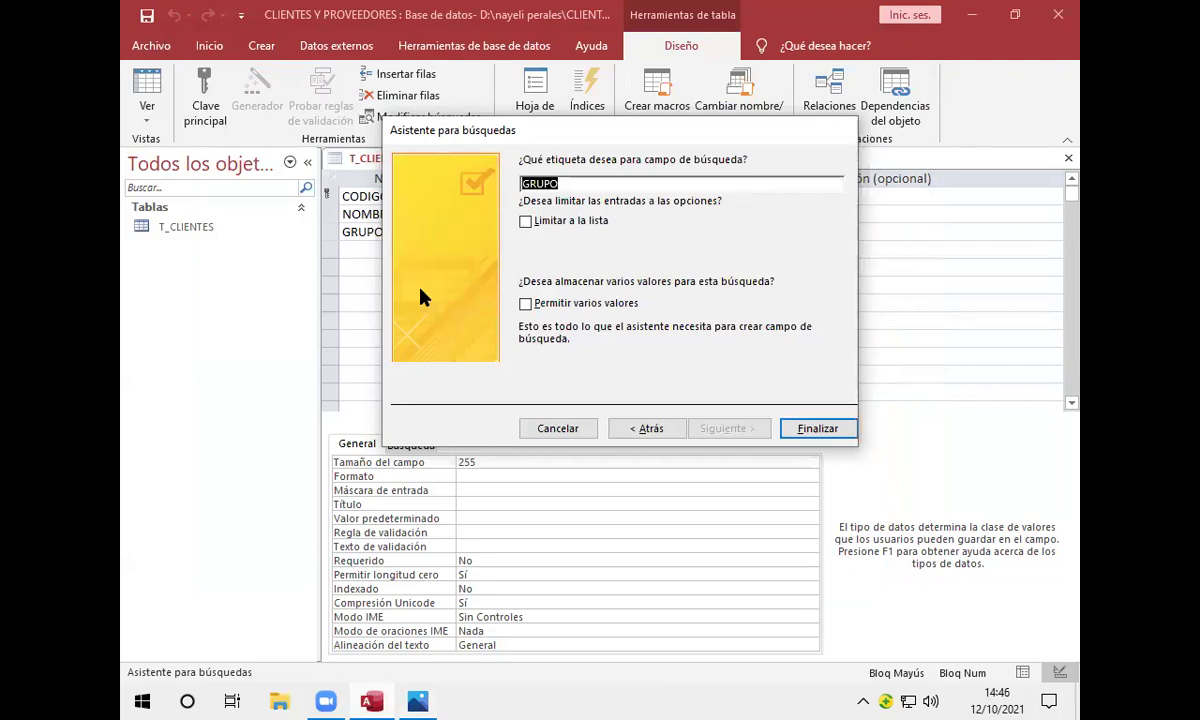
{"action": "left_click", "coordinate": [625, 437]}
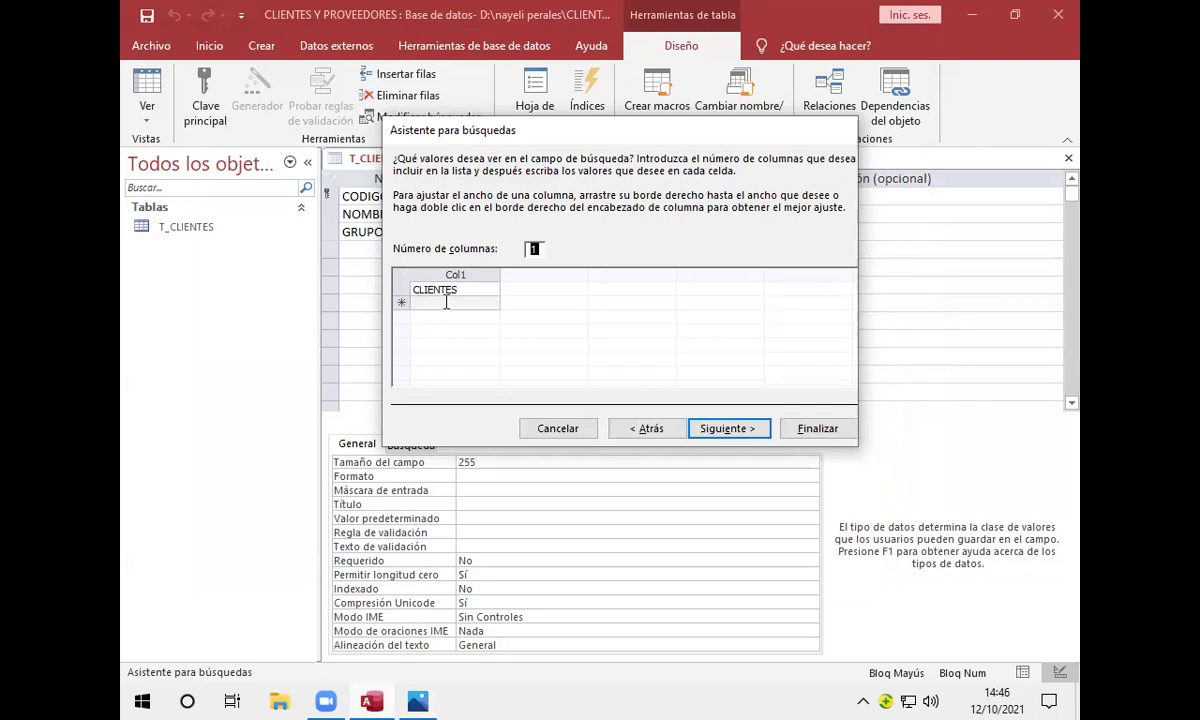
{"action": "left_click", "coordinate": [443, 302]}
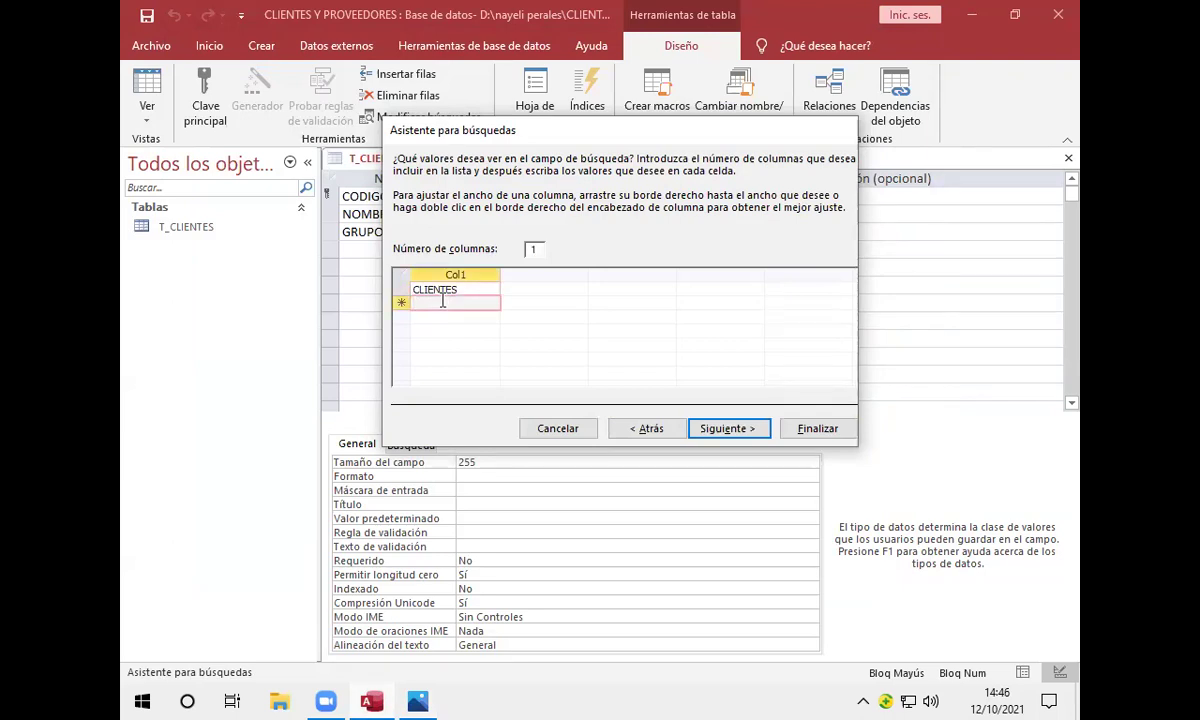
{"action": "type", "text": "PROVEEDOR"}
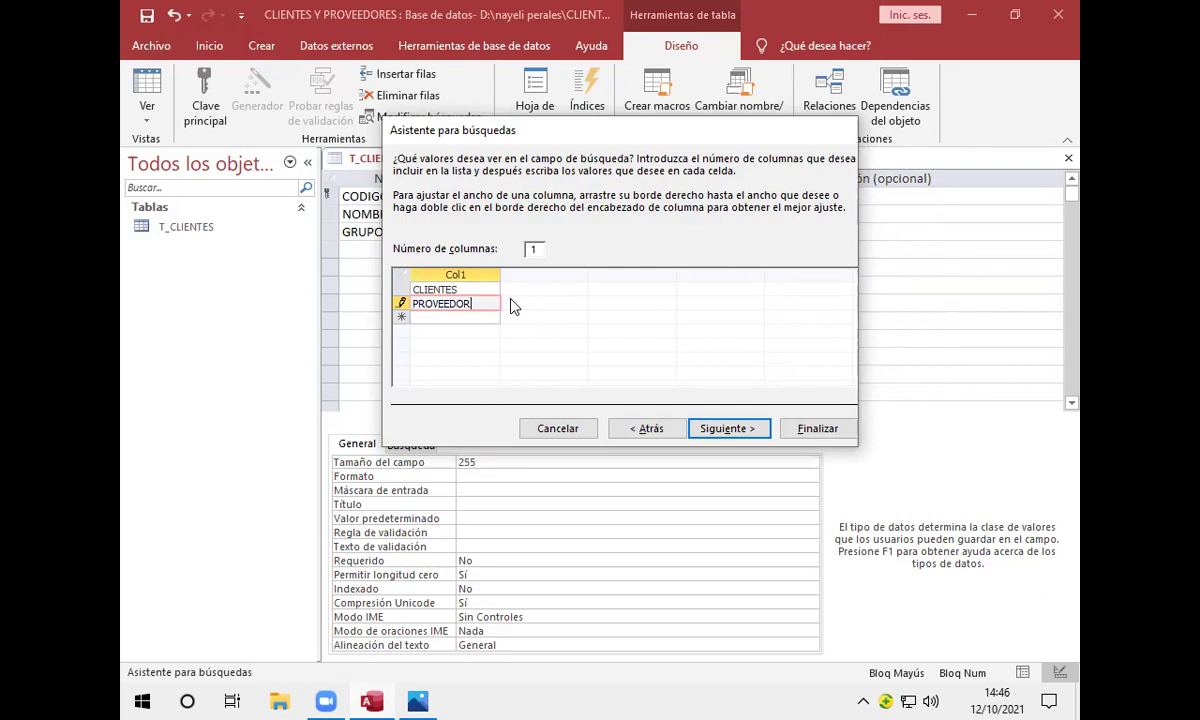
{"action": "left_click", "coordinate": [745, 427]}
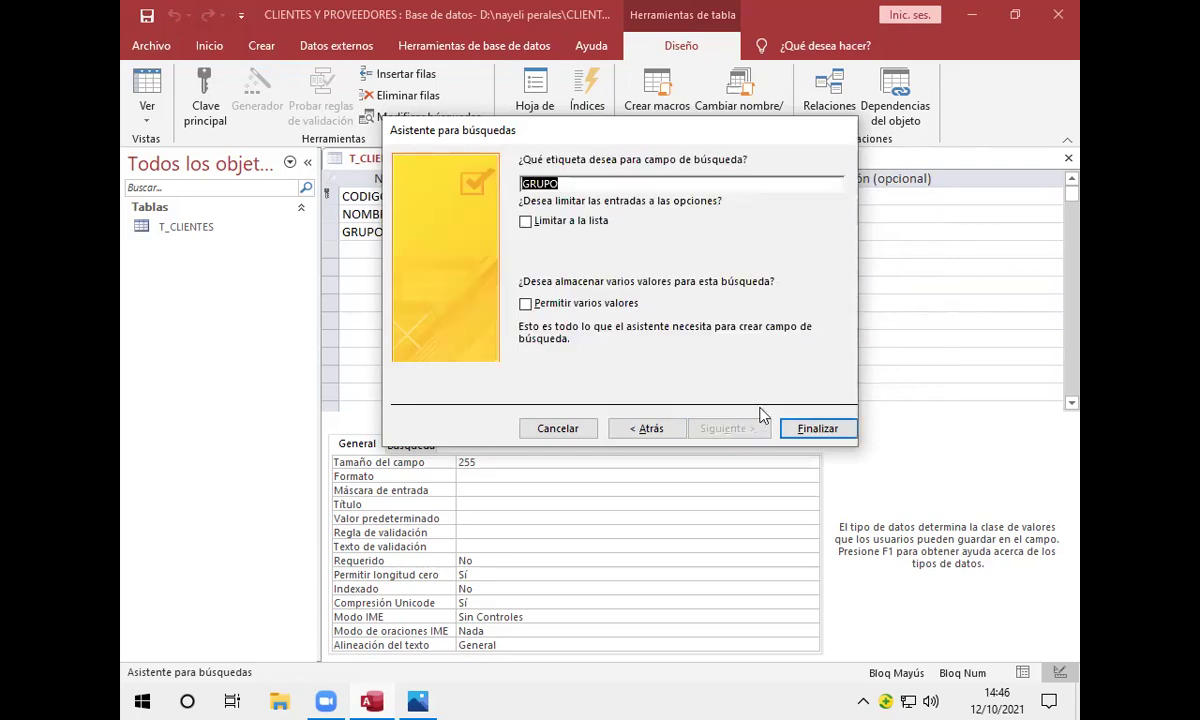
{"action": "left_click", "coordinate": [810, 430]}
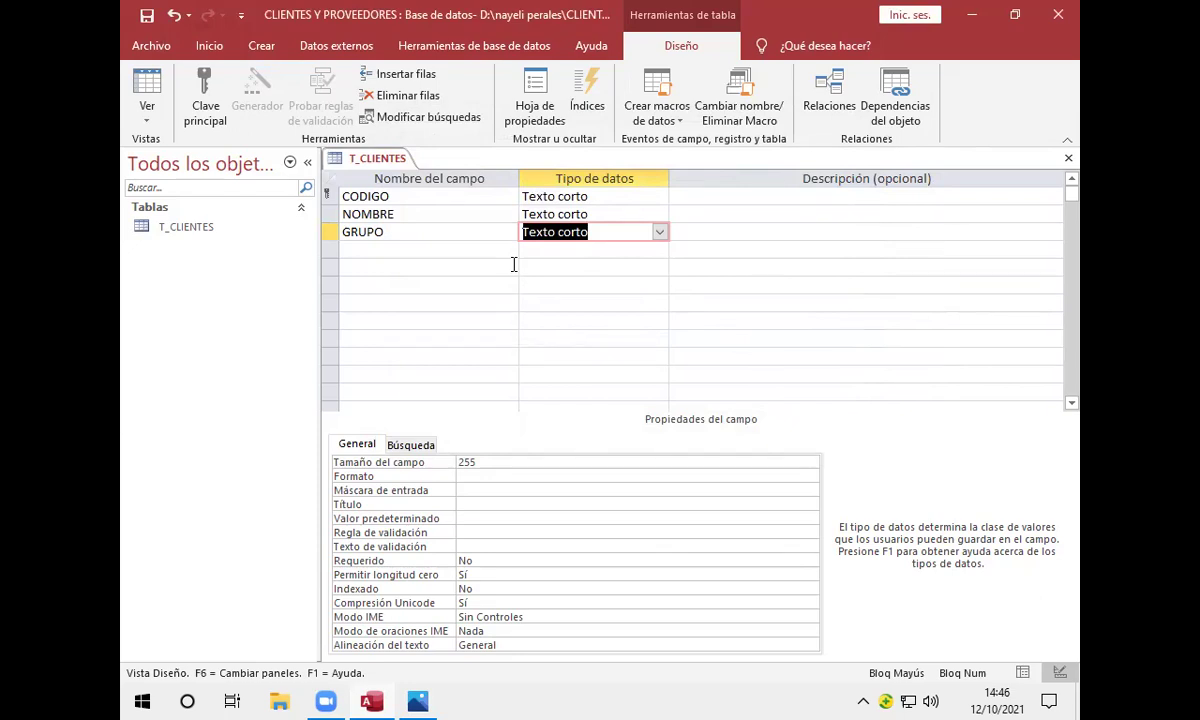
Step: Set the field size of GRUPO to 9 and go to the empty field row below it
{"action": "double_click", "coordinate": [482, 460]}
{"action": "key", "text": "BackSpace"}
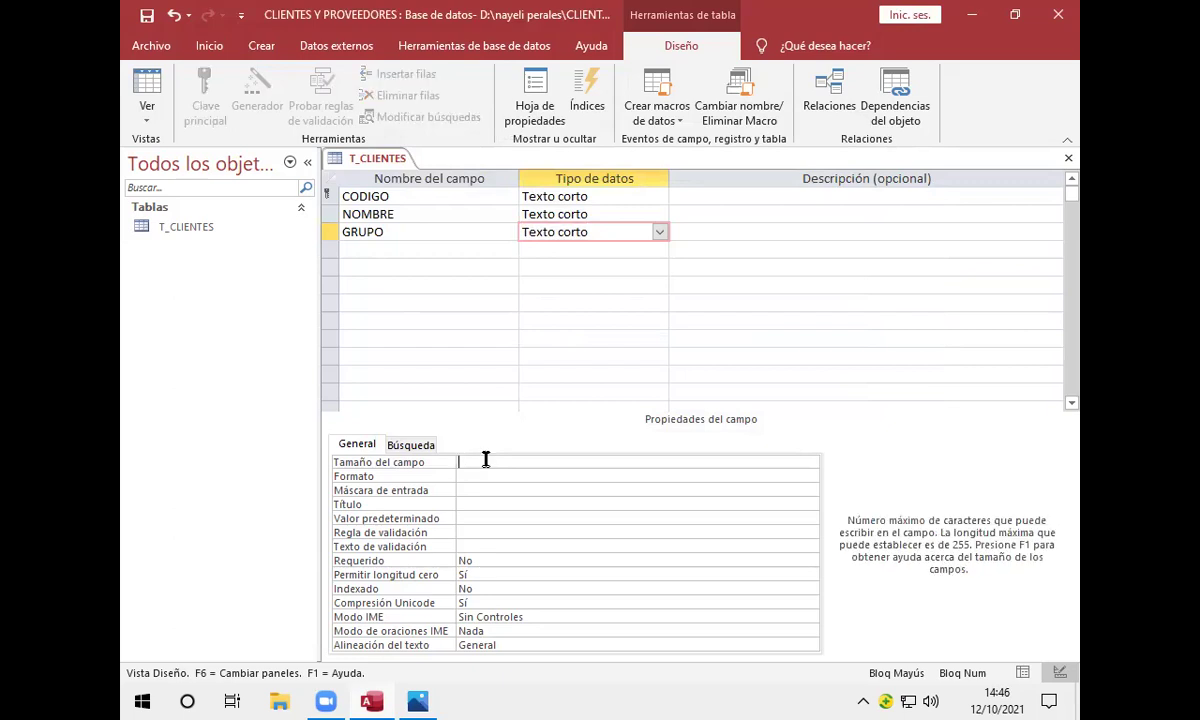
{"action": "type", "text": "9"}
{"action": "left_click", "coordinate": [496, 248]}
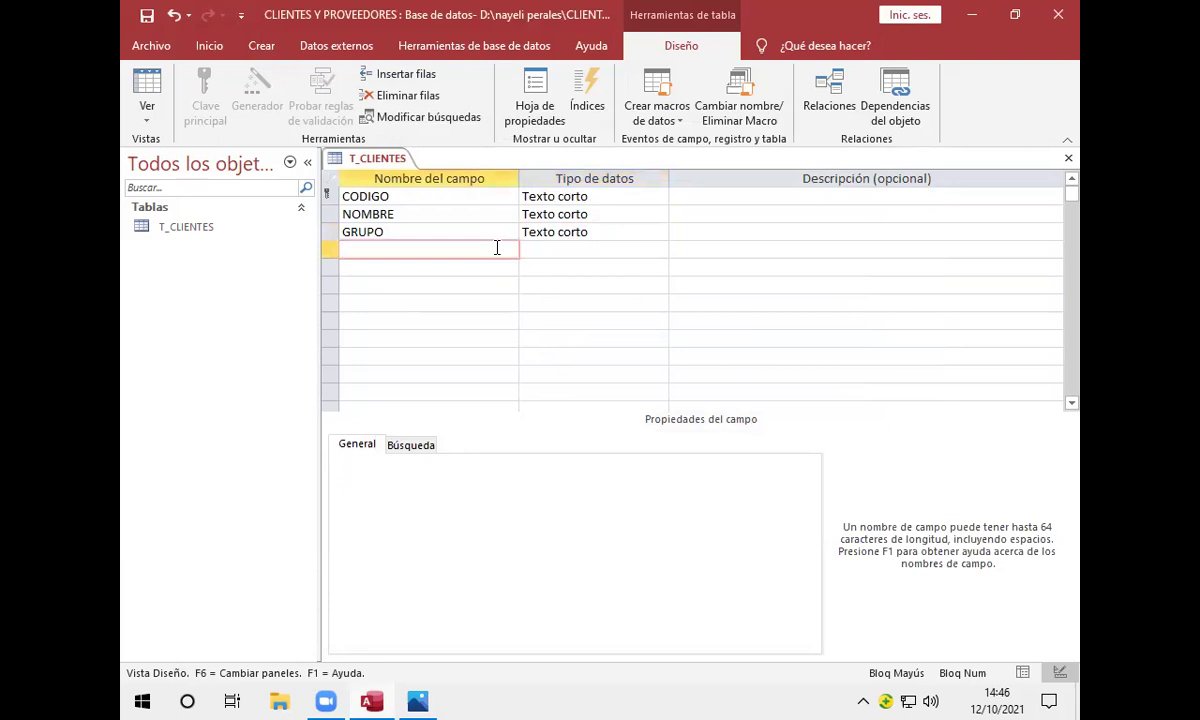
{"action": "left_click", "coordinate": [549, 231]}
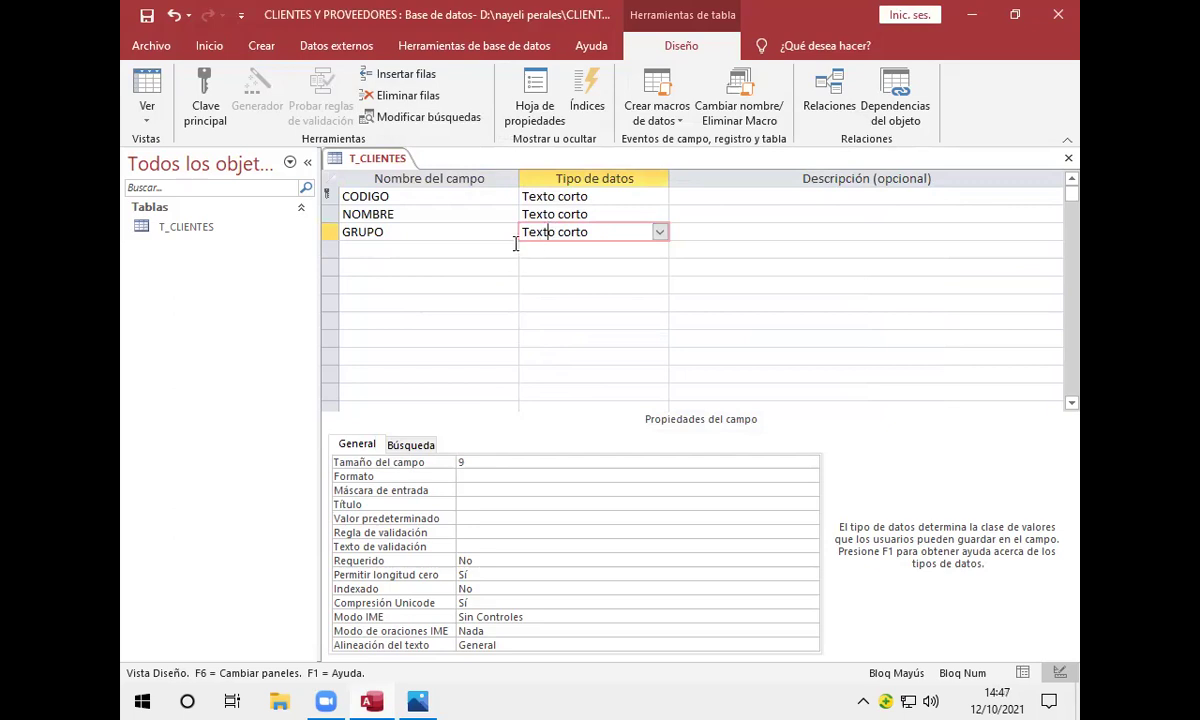
{"action": "left_click", "coordinate": [509, 244]}
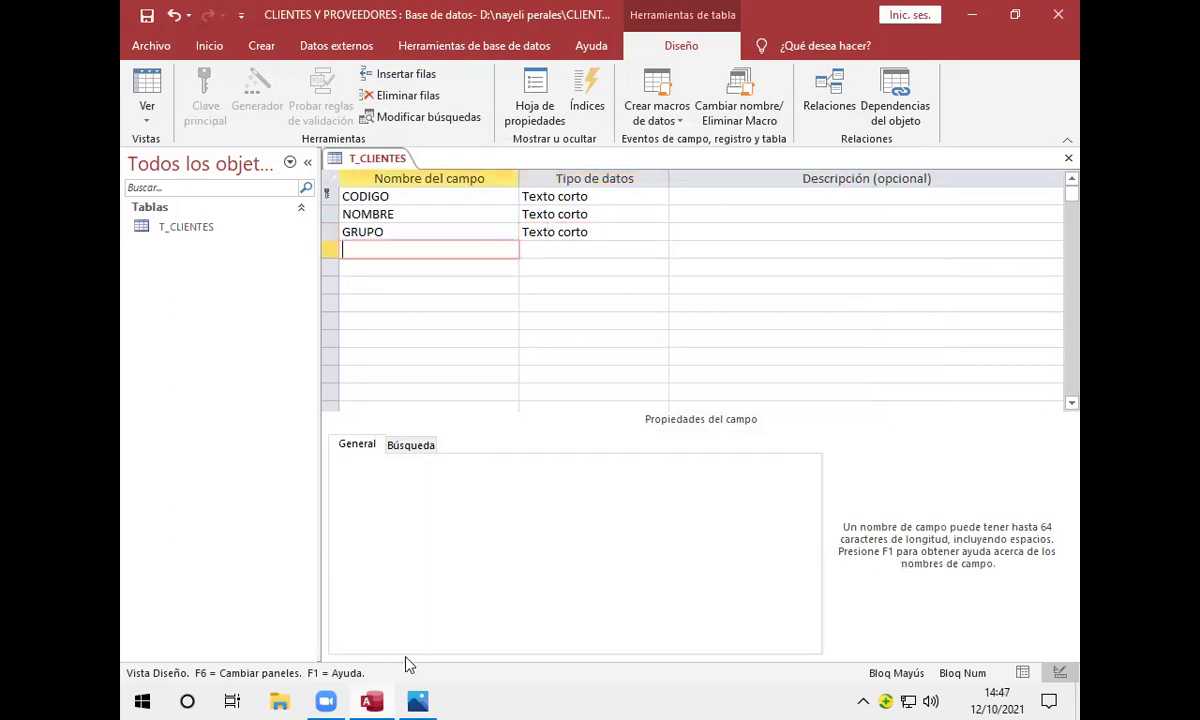
Step: Examine the BD Clientes image for the field list and the different cities listed in the CIUDAD column
{"action": "left_click", "coordinate": [412, 700]}
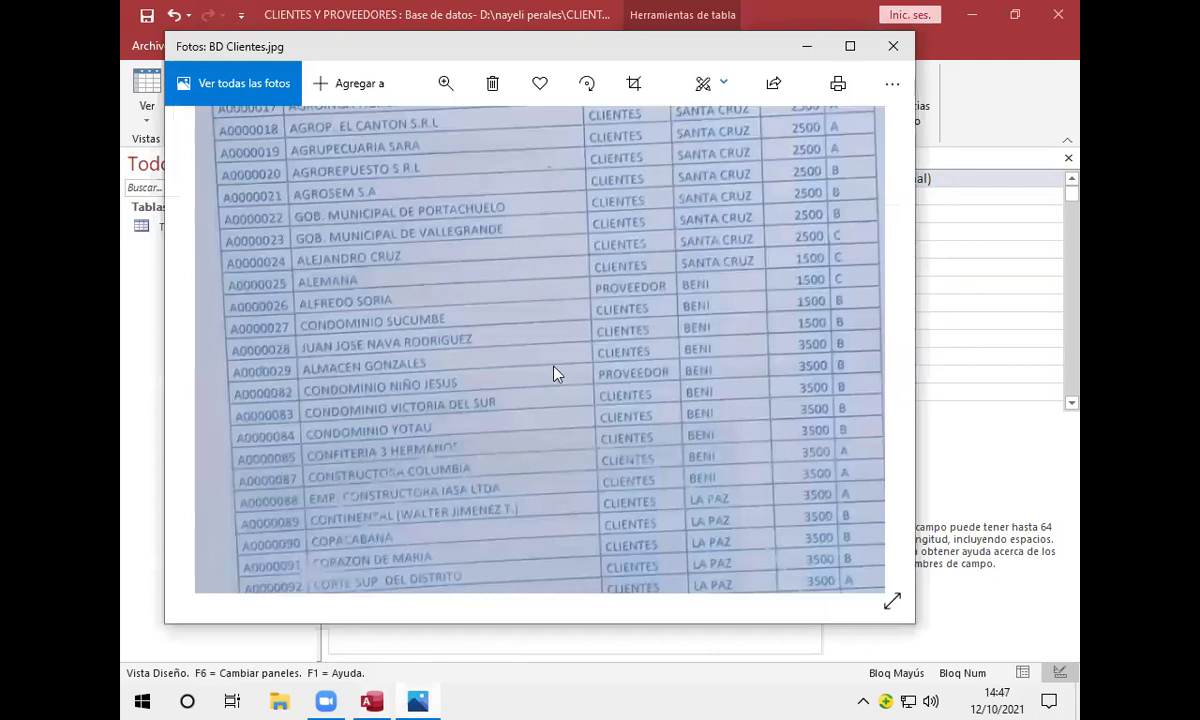
{"action": "scroll", "coordinate": [580, 400], "scroll_direction": "up", "scroll_amount": 5}
{"action": "scroll", "coordinate": [588, 520], "scroll_direction": "up", "scroll_amount": 2}
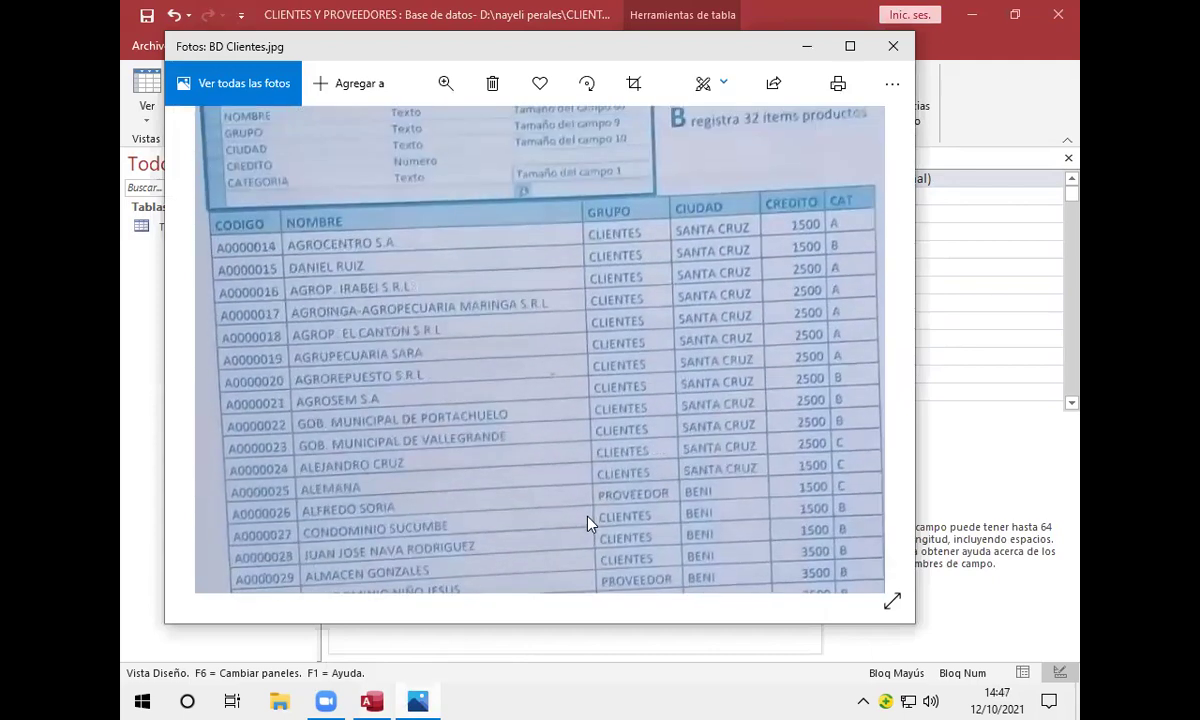
{"action": "scroll", "coordinate": [572, 411], "scroll_direction": "up", "scroll_amount": 1}
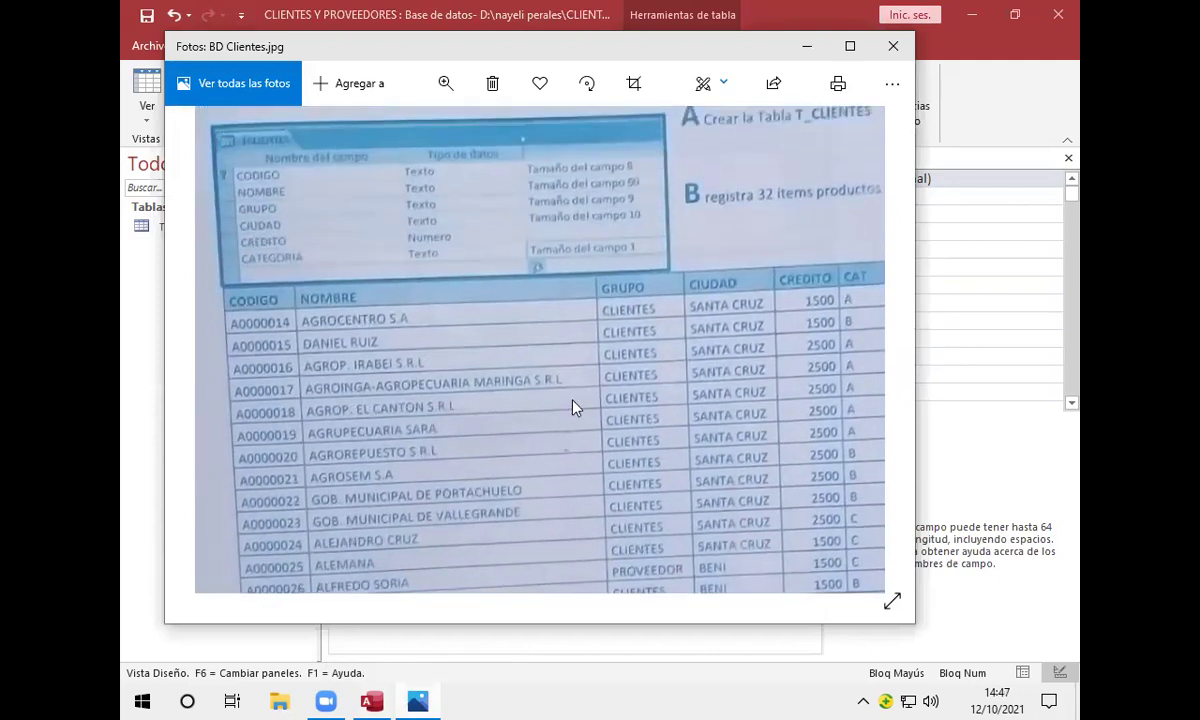
{"action": "left_click_drag", "start_coordinate": [668, 433], "coordinate": [512, 34]}
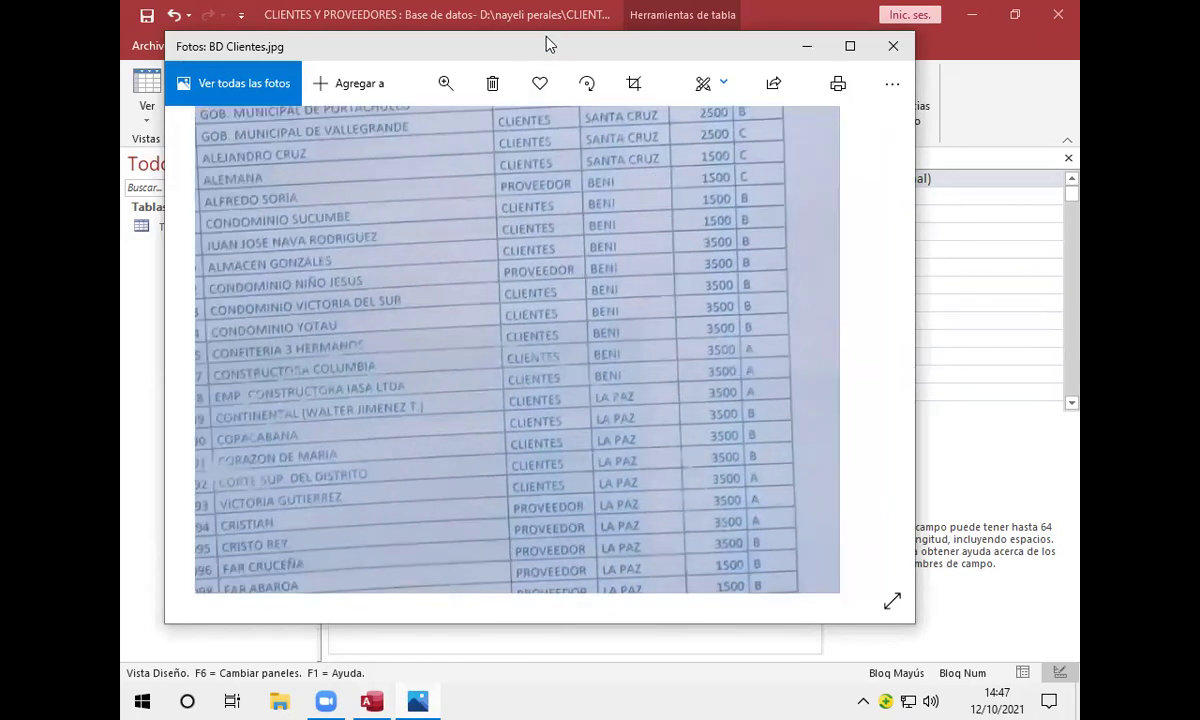
{"action": "left_click_drag", "start_coordinate": [561, 103], "coordinate": [776, 512]}
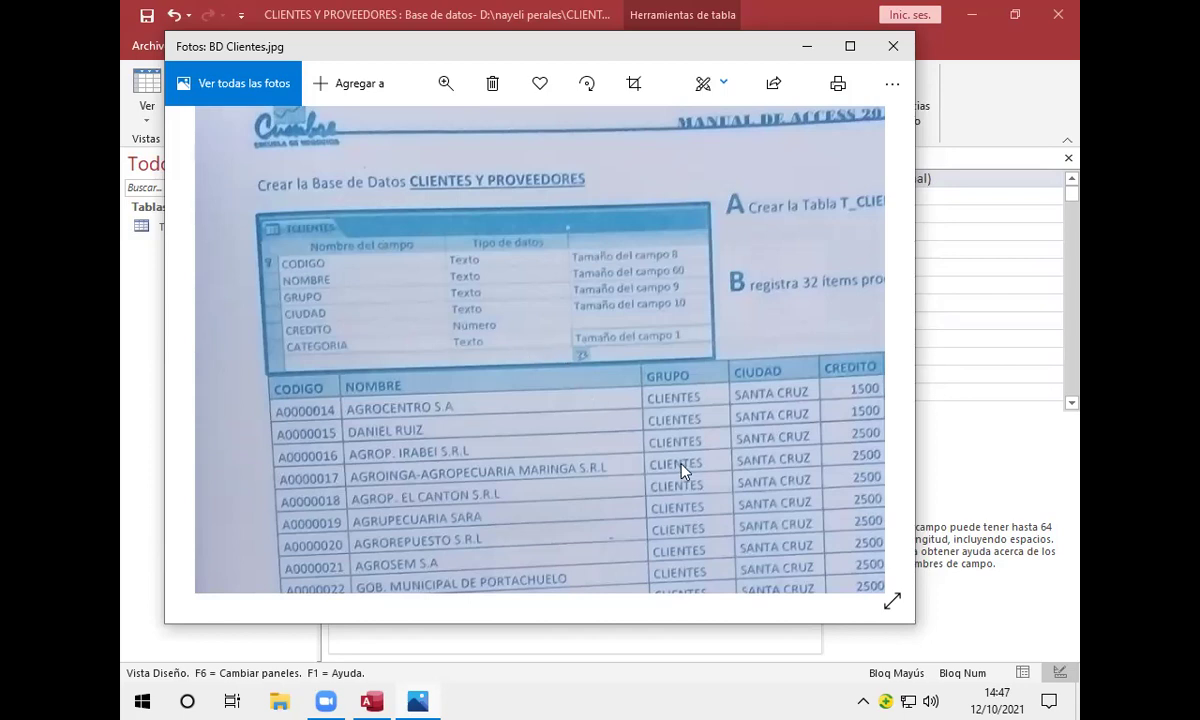
{"action": "left_click_drag", "start_coordinate": [783, 481], "coordinate": [637, 103]}
{"action": "left_click_drag", "start_coordinate": [709, 428], "coordinate": [670, 262]}
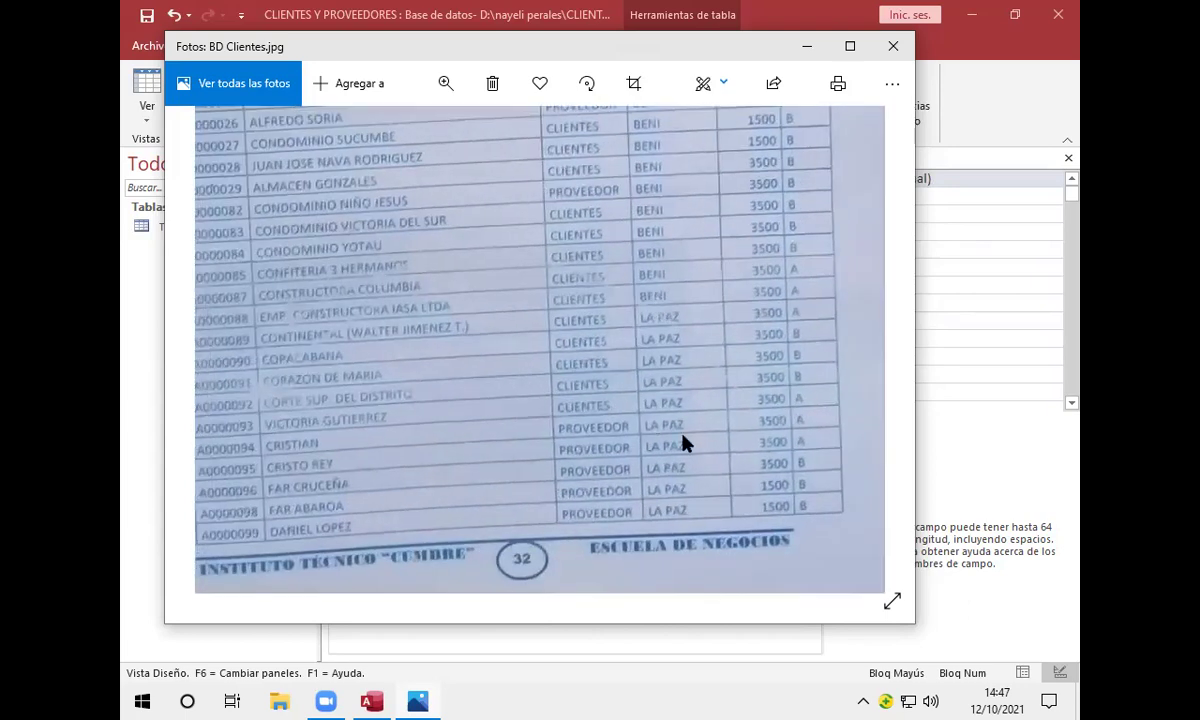
{"action": "left_click_drag", "start_coordinate": [537, 253], "coordinate": [600, 584]}
{"action": "left_click_drag", "start_coordinate": [584, 145], "coordinate": [584, 273]}
{"action": "left_click_drag", "start_coordinate": [595, 340], "coordinate": [688, 506]}
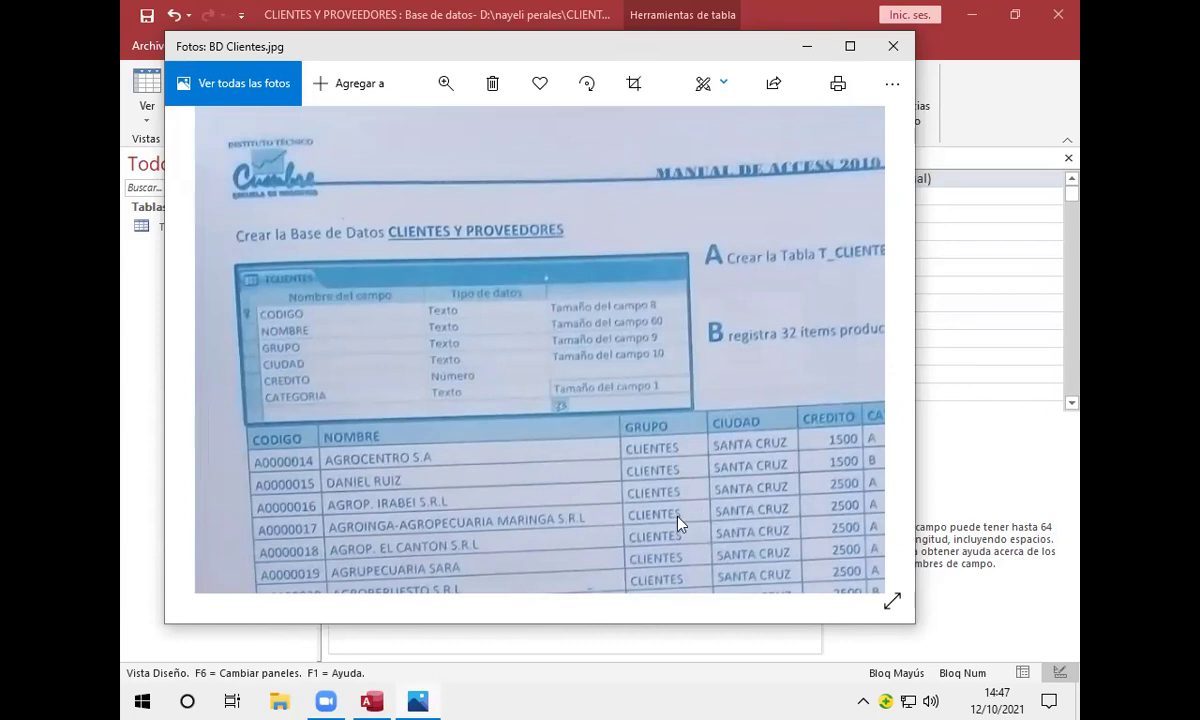
Step: Back in Access, add the field CIUDAD and start its Asistente para búsquedas, choosing to write the lookup values manually
{"action": "left_click", "coordinate": [377, 697]}
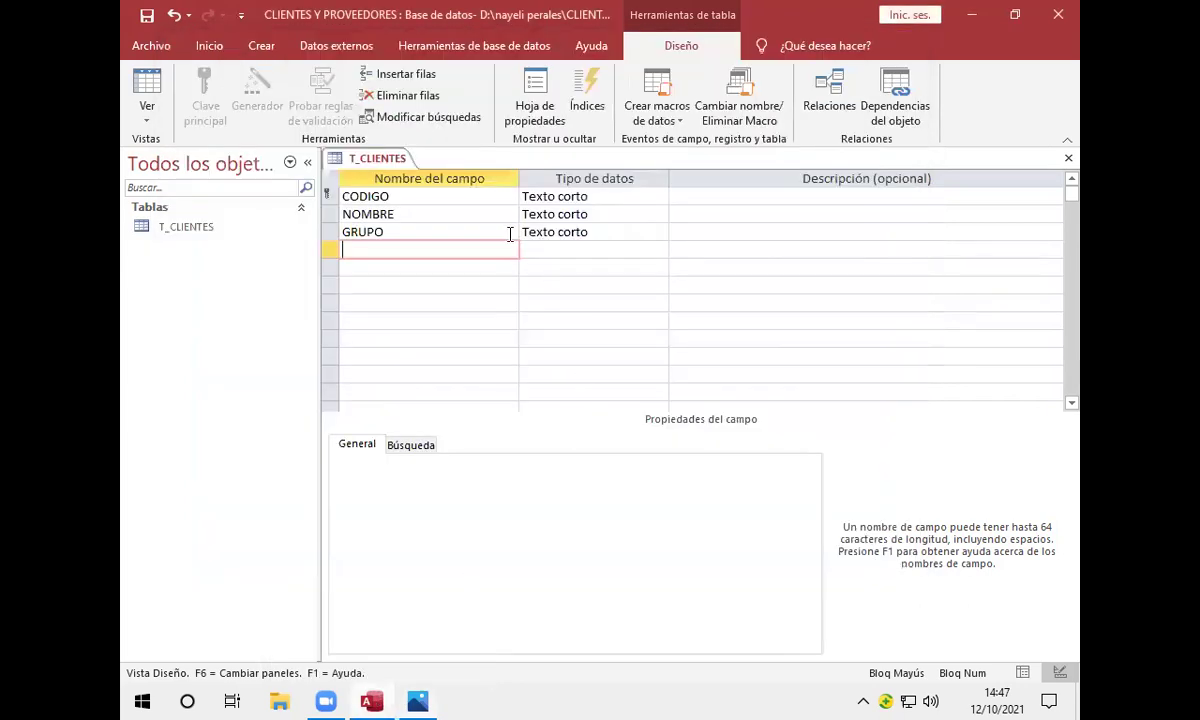
{"action": "type", "text": "CIUDAD"}
{"action": "left_click", "coordinate": [580, 244]}
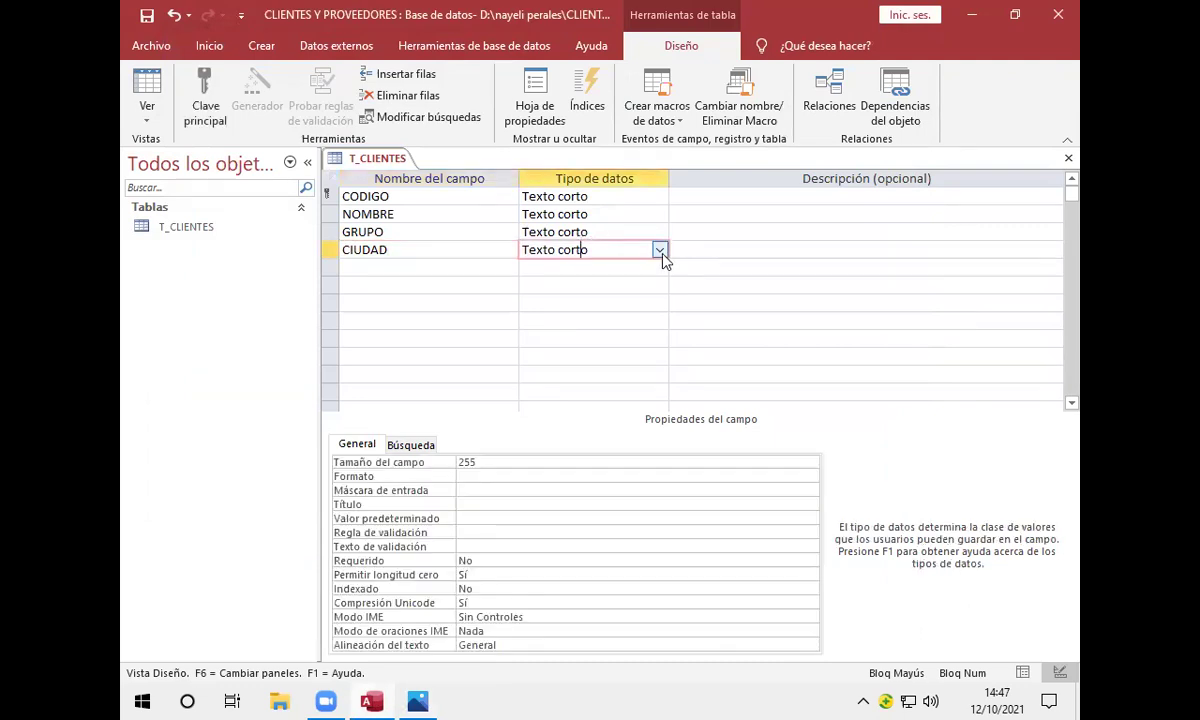
{"action": "left_click", "coordinate": [660, 250]}
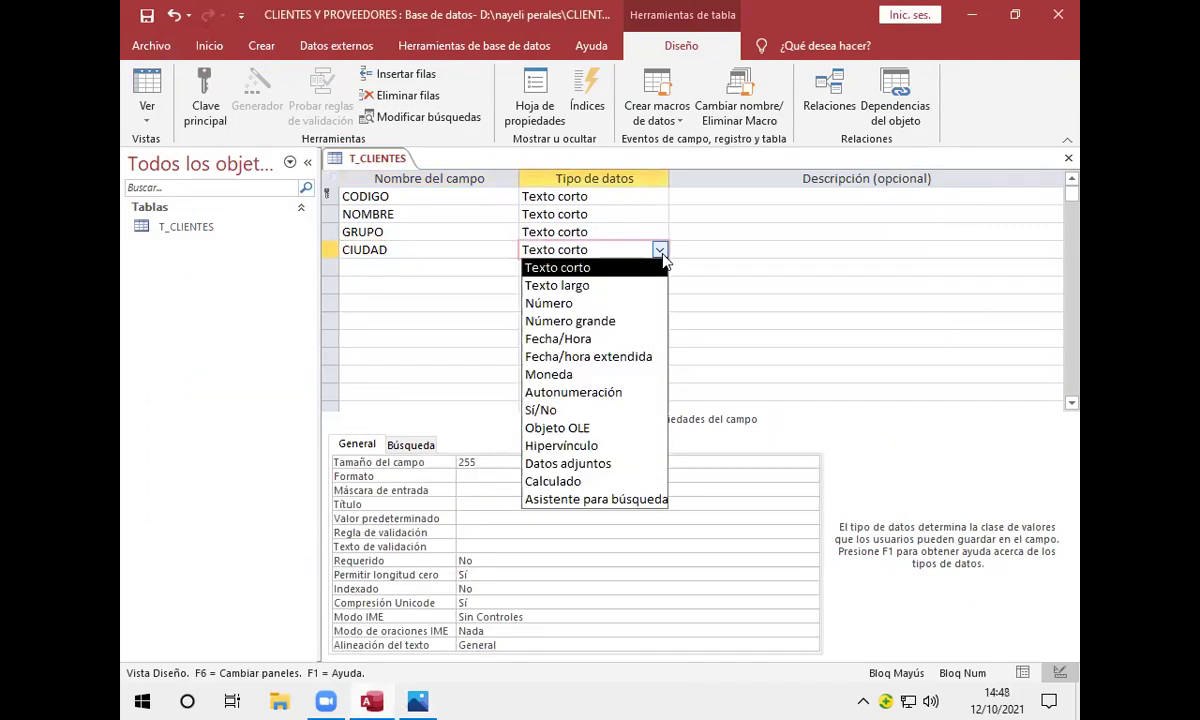
{"action": "left_click", "coordinate": [632, 505]}
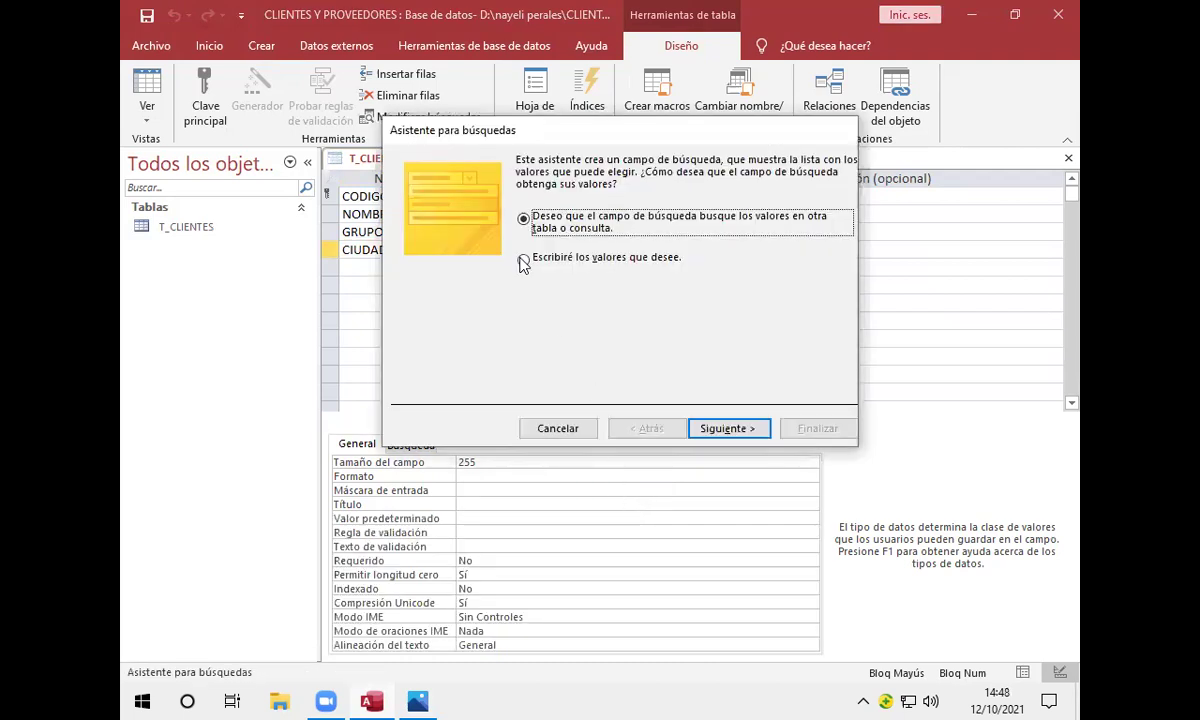
{"action": "left_click", "coordinate": [522, 260]}
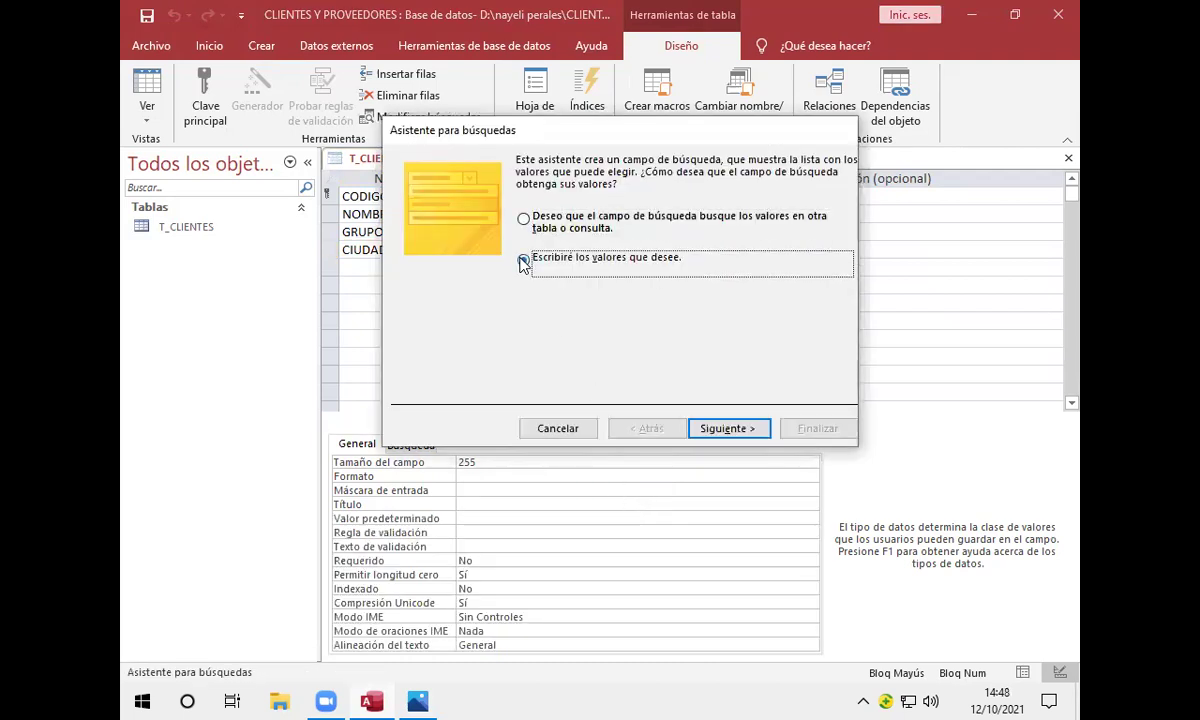
{"action": "left_click", "coordinate": [728, 428]}
Step: Enter SANTA CRUZ, BENI and LA PAZ as the lookup values and finish the wizard with the label CIUDAD
{"action": "left_click", "coordinate": [481, 290]}
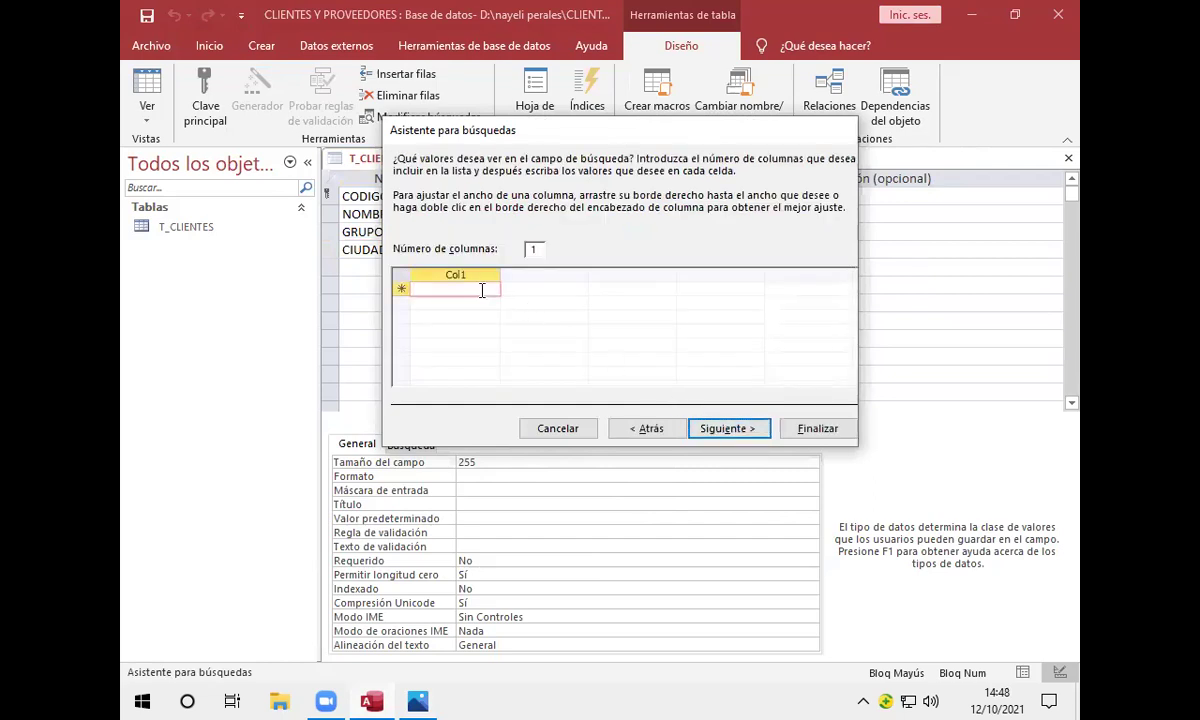
{"action": "type", "text": "SANTA "}
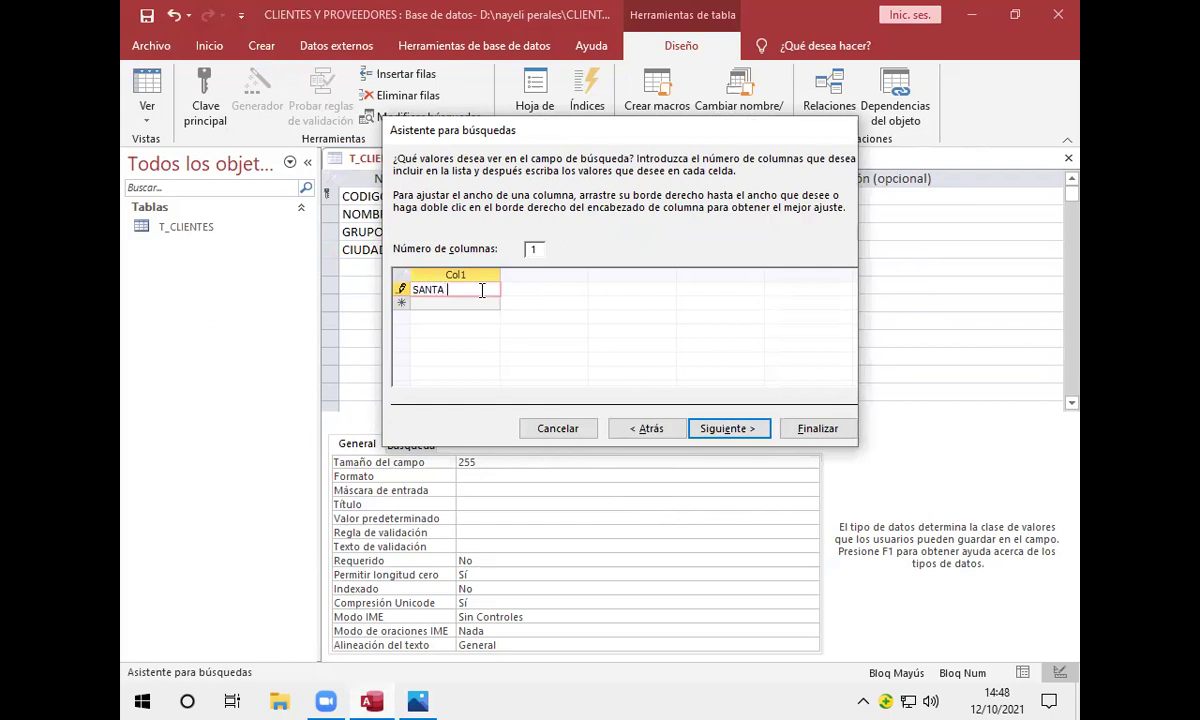
{"action": "type", "text": "CRUZ"}
{"action": "left_click", "coordinate": [481, 302]}
{"action": "type", "text": "BENI"}
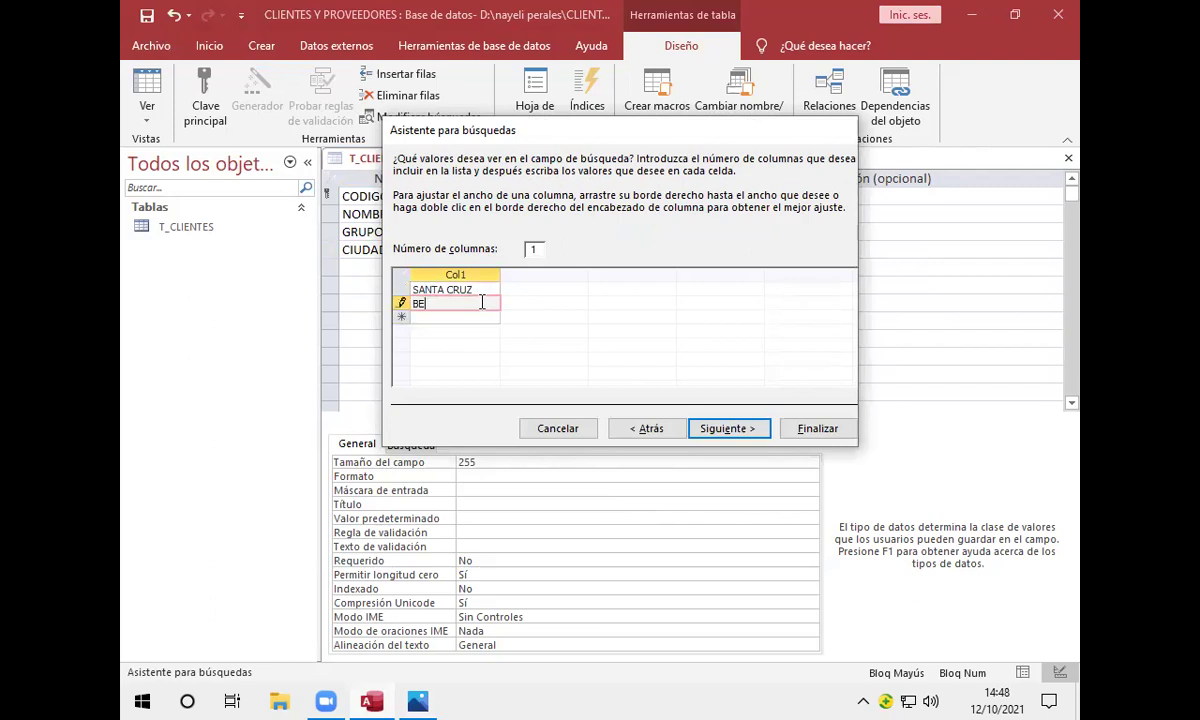
{"action": "left_click", "coordinate": [476, 318]}
{"action": "type", "text": "LA "}
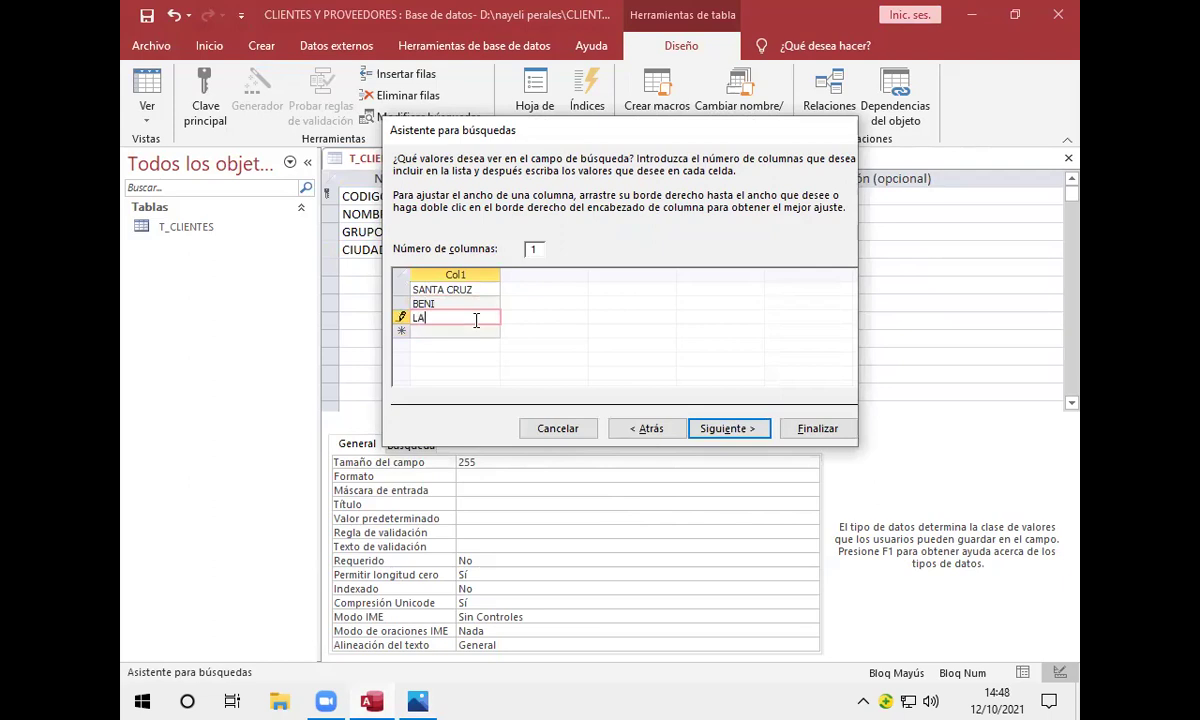
{"action": "type", "text": "PAZ"}
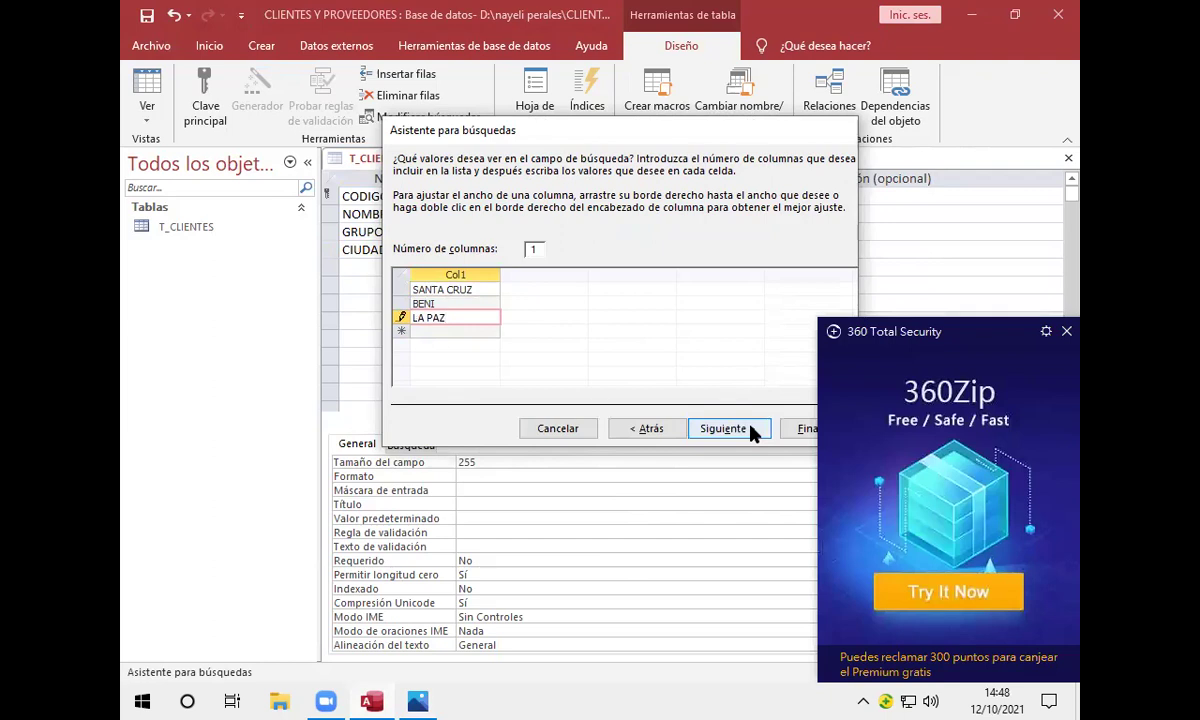
{"action": "left_click", "coordinate": [1068, 332]}
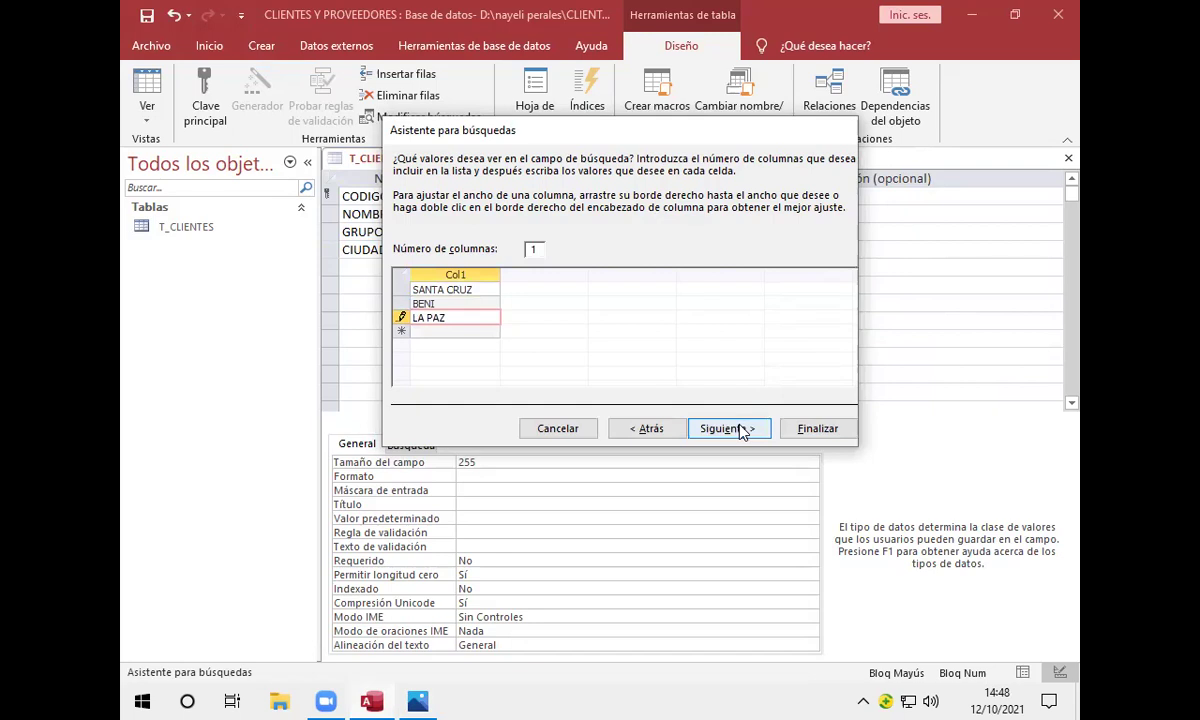
{"action": "left_click", "coordinate": [737, 428]}
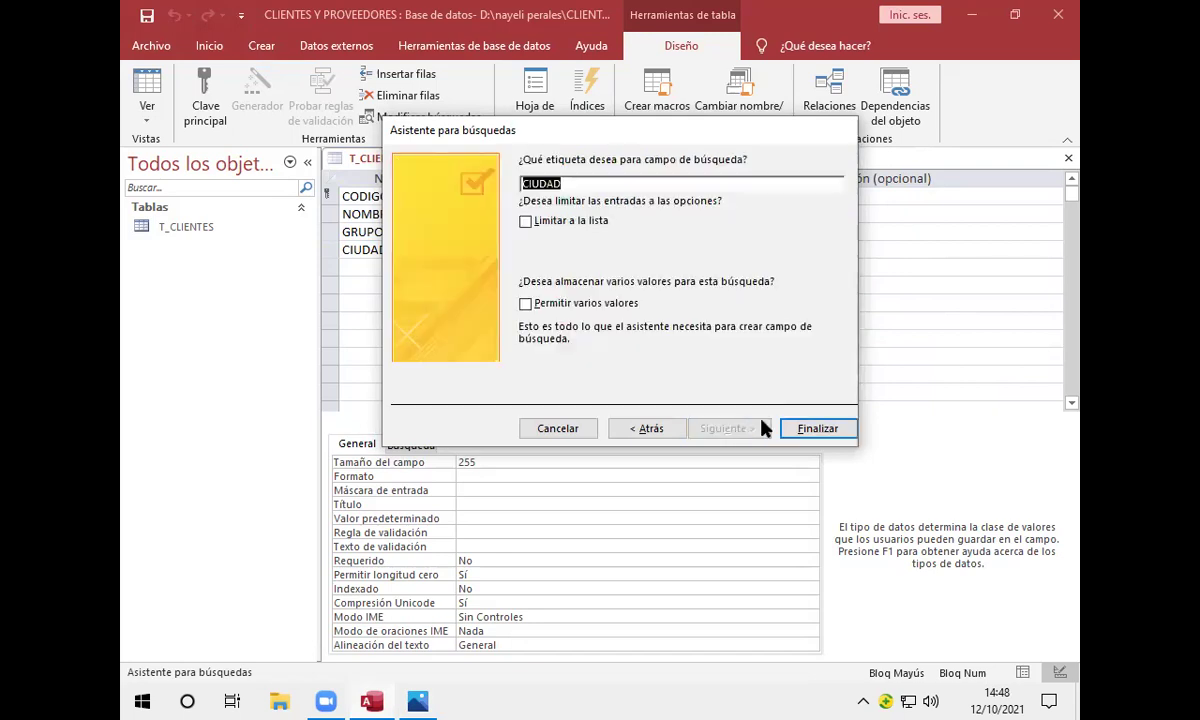
{"action": "left_click", "coordinate": [813, 429]}
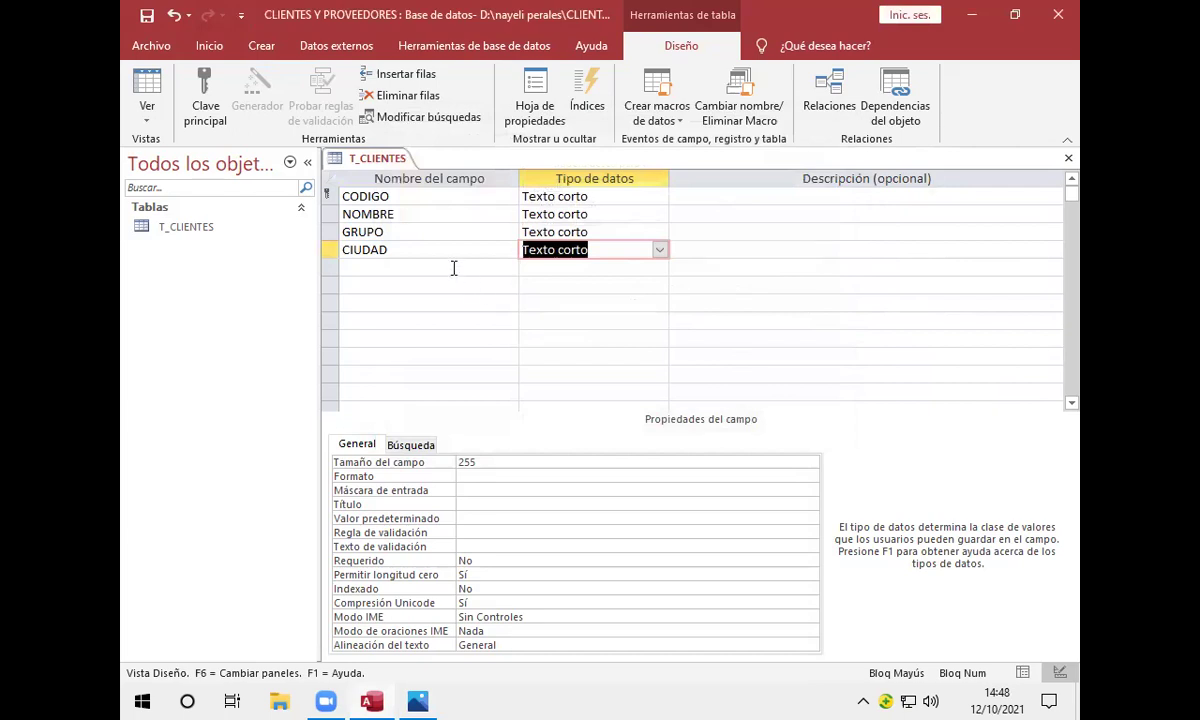
Step: Set the field size of CIUDAD to 10
{"action": "left_click", "coordinate": [504, 462]}
{"action": "key", "text": "BackSpace"}
{"action": "key", "text": "BackSpace"}
{"action": "key", "text": "BackSpace"}
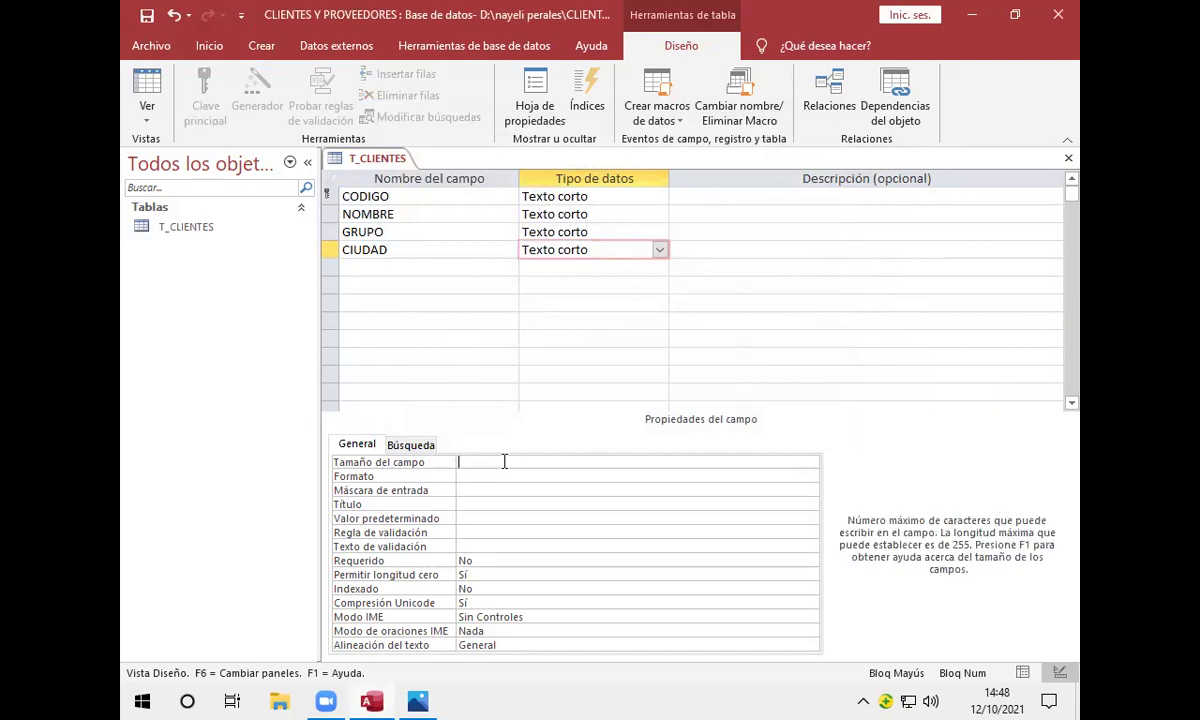
{"action": "type", "text": "10"}
Step: Check the field list in the BD Clientes image, then add the field CREDITO below CIUDAD with the data type Número
{"action": "left_click", "coordinate": [463, 269]}
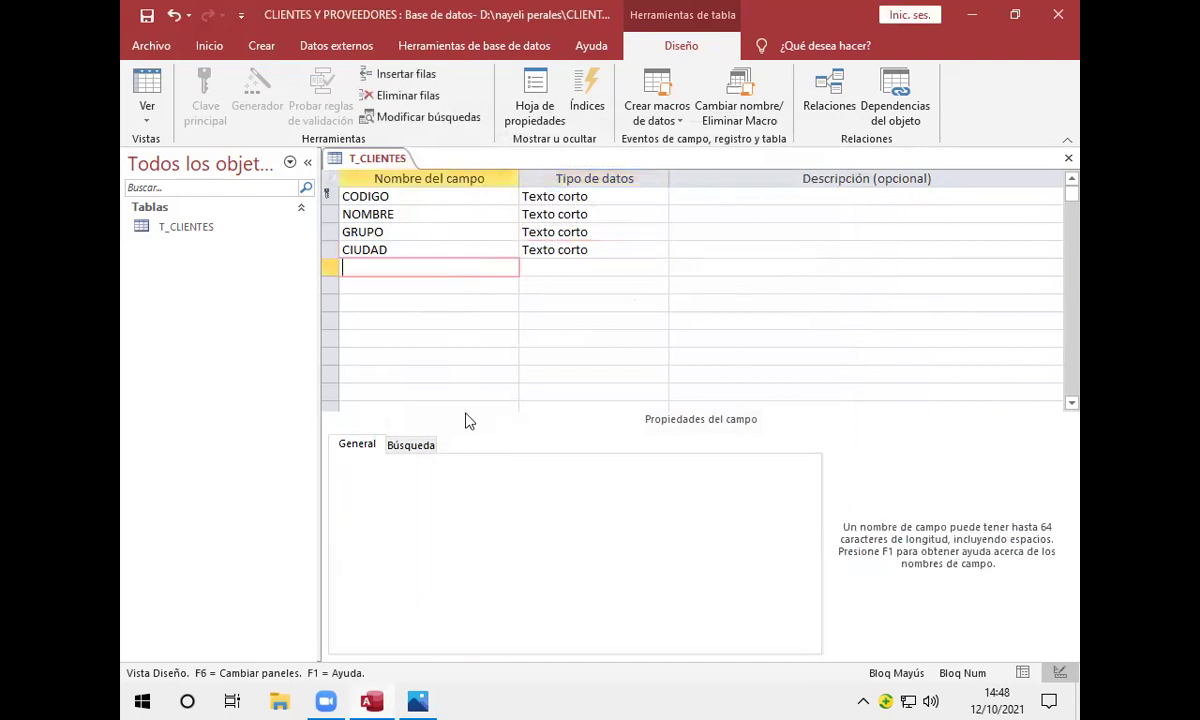
{"action": "left_click", "coordinate": [417, 701]}
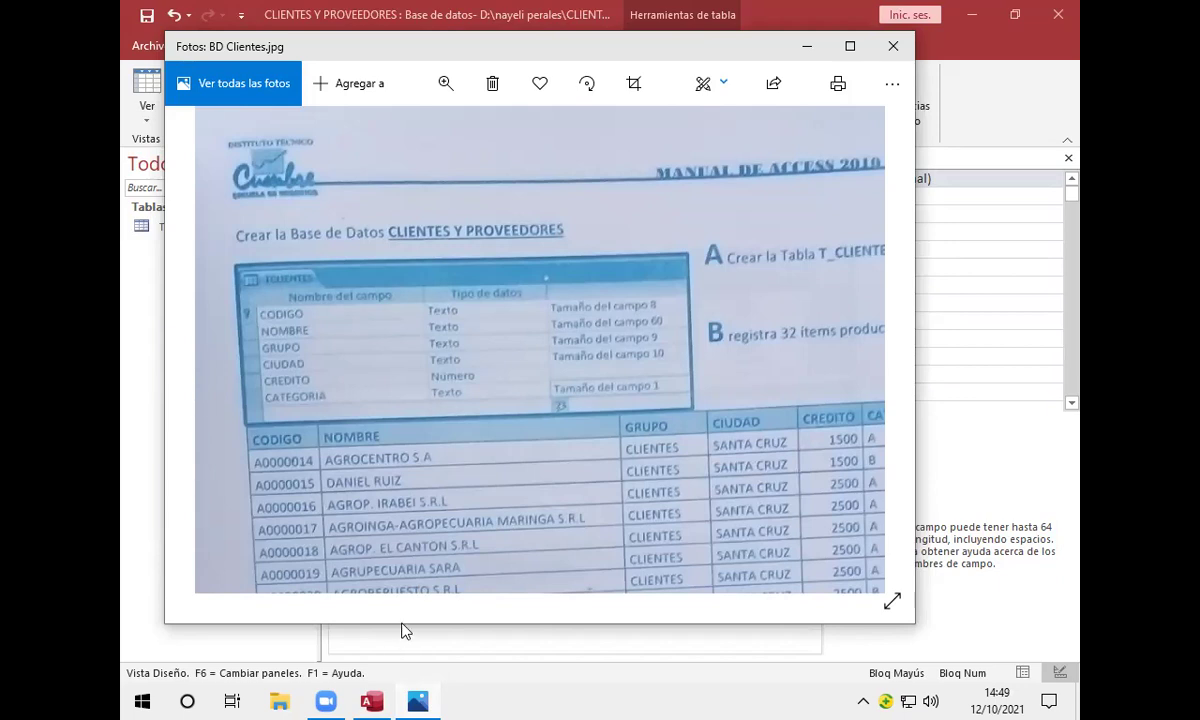
{"action": "left_click", "coordinate": [388, 700]}
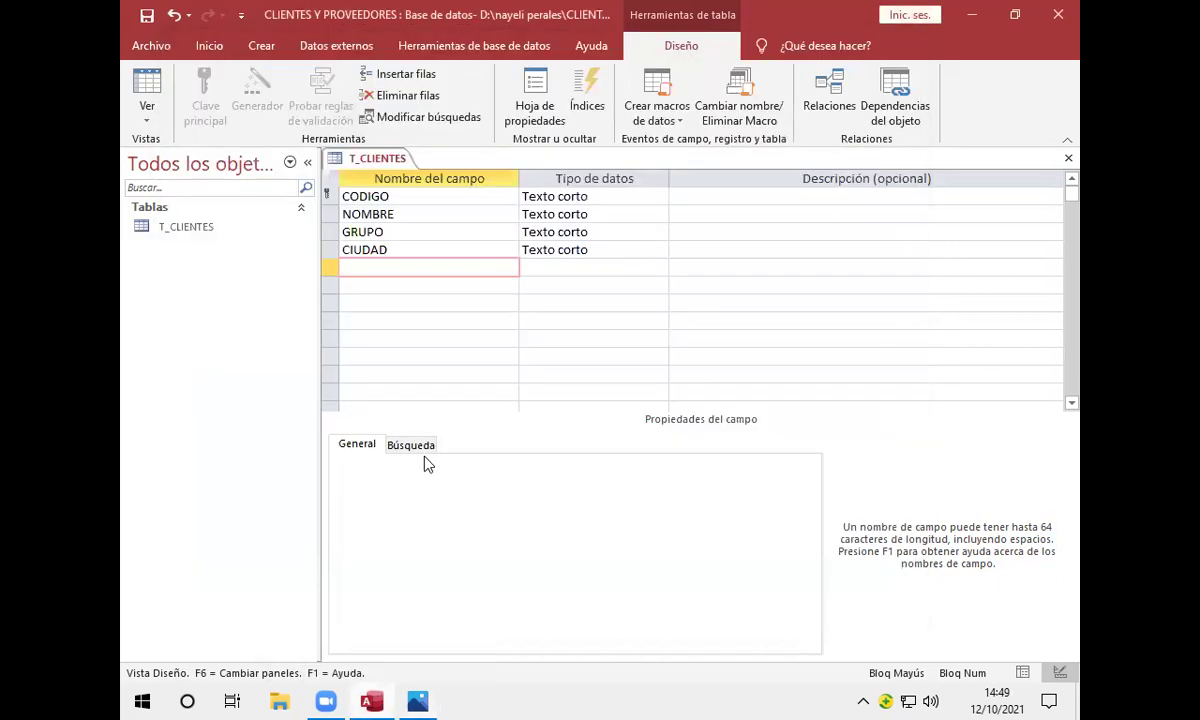
{"action": "type", "text": "CREDITO"}
{"action": "left_click", "coordinate": [627, 268]}
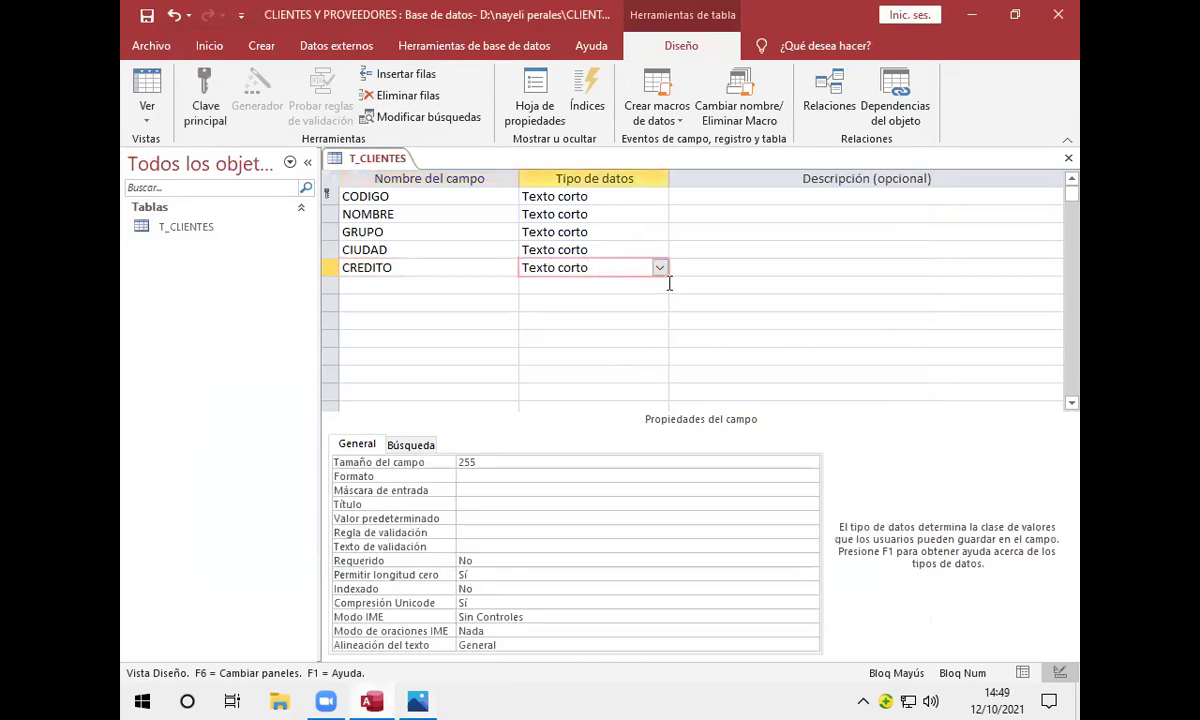
{"action": "left_click", "coordinate": [659, 268]}
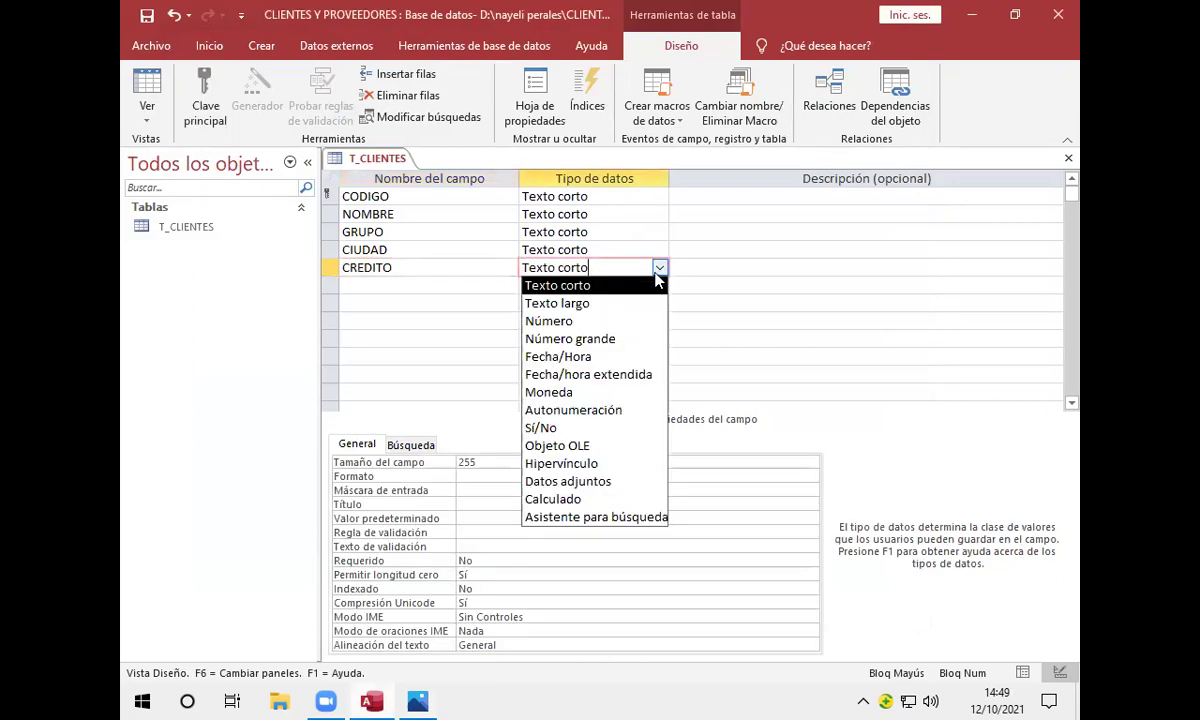
{"action": "left_click", "coordinate": [619, 316]}
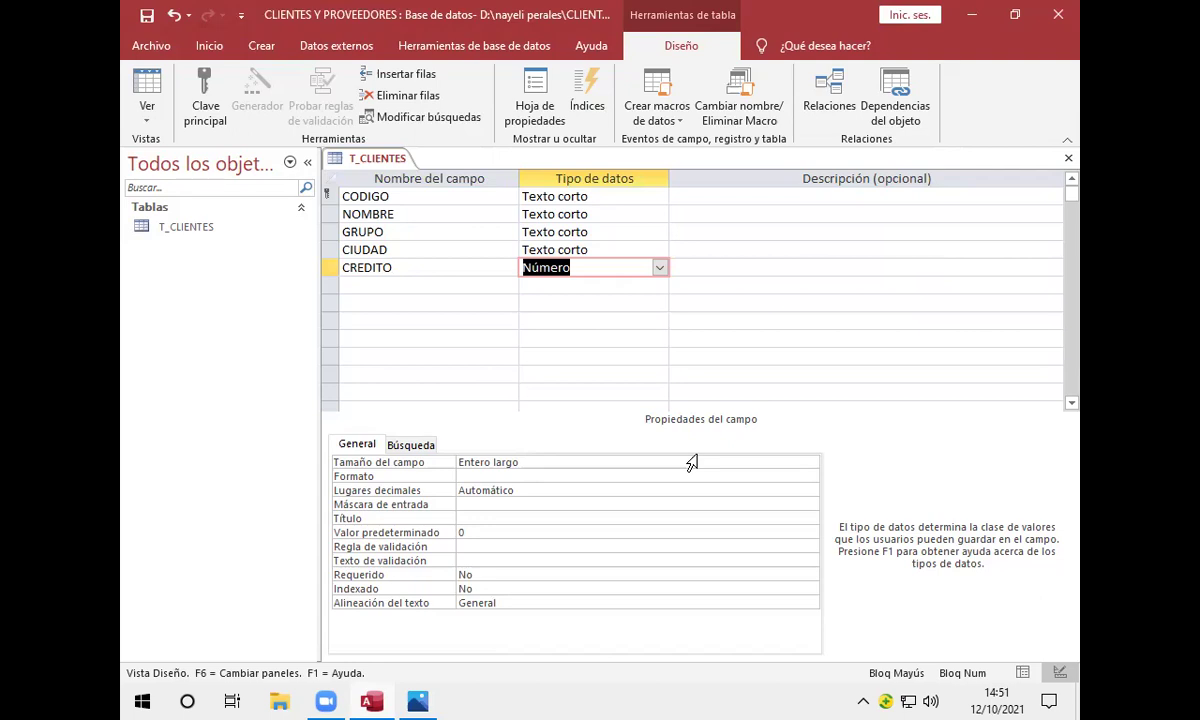
Step: Check the last field in the BD Clientes image, then add the field CATEGORIA with the data type Texto corto
{"action": "left_click", "coordinate": [418, 701]}
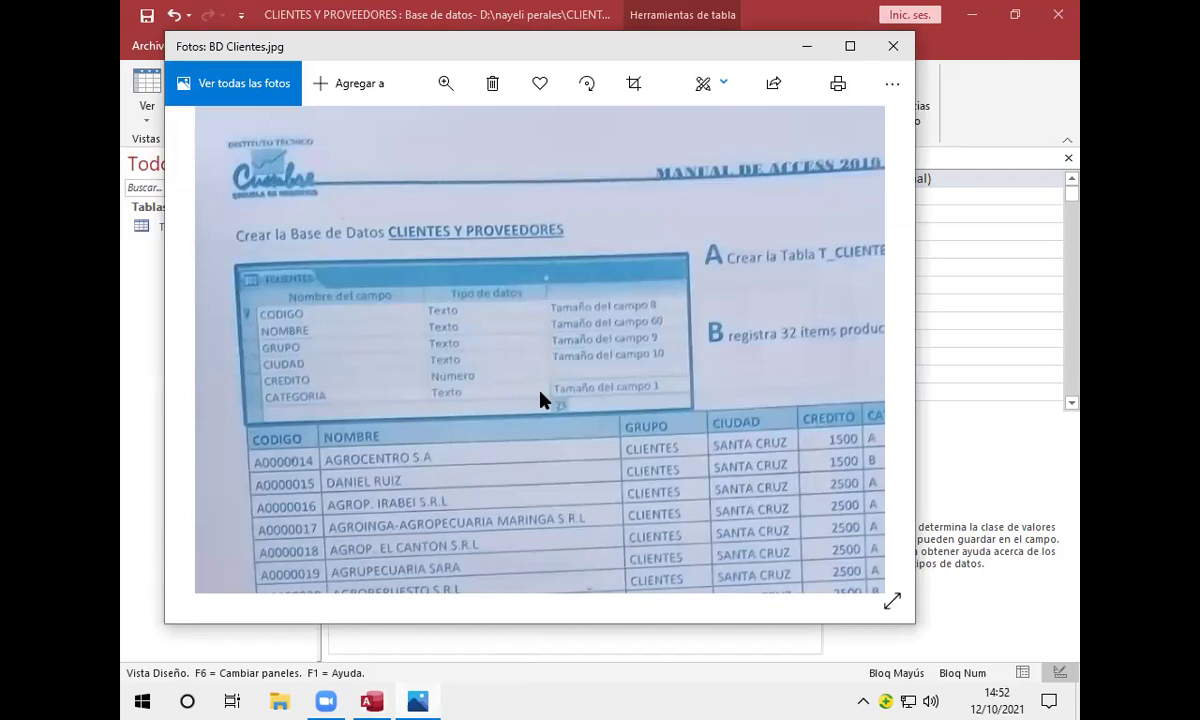
{"action": "left_click", "coordinate": [371, 701]}
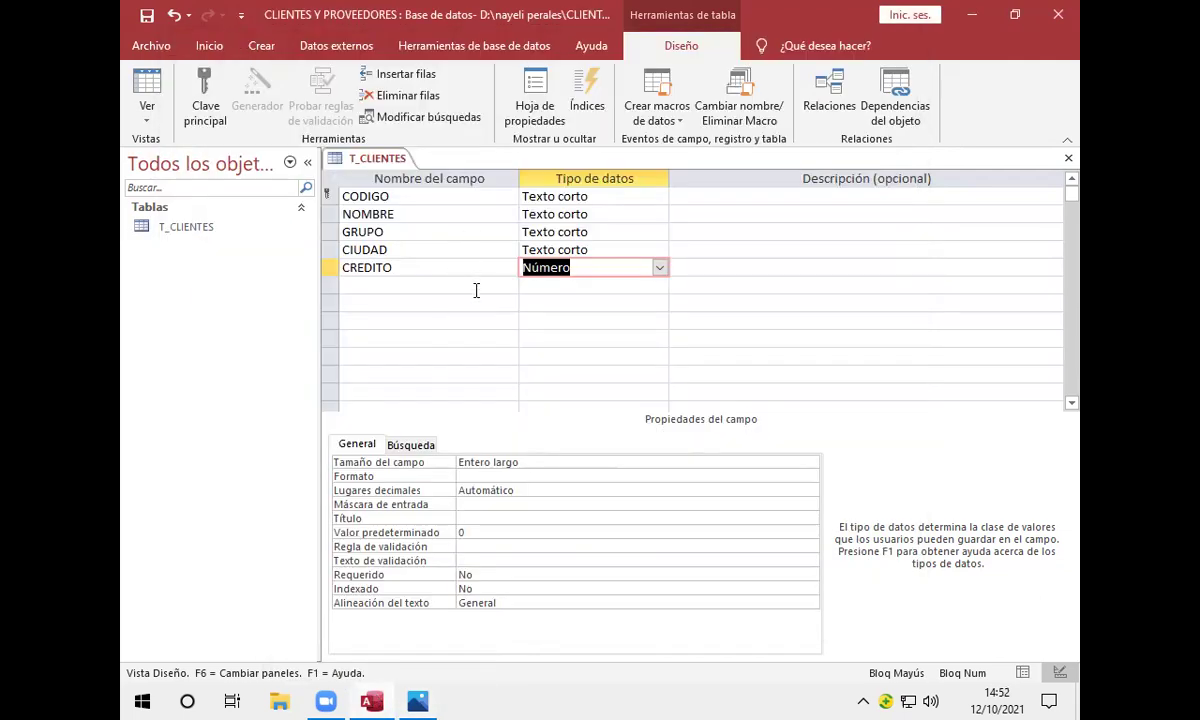
{"action": "left_click", "coordinate": [476, 289]}
{"action": "type", "text": "CATEGORIA"}
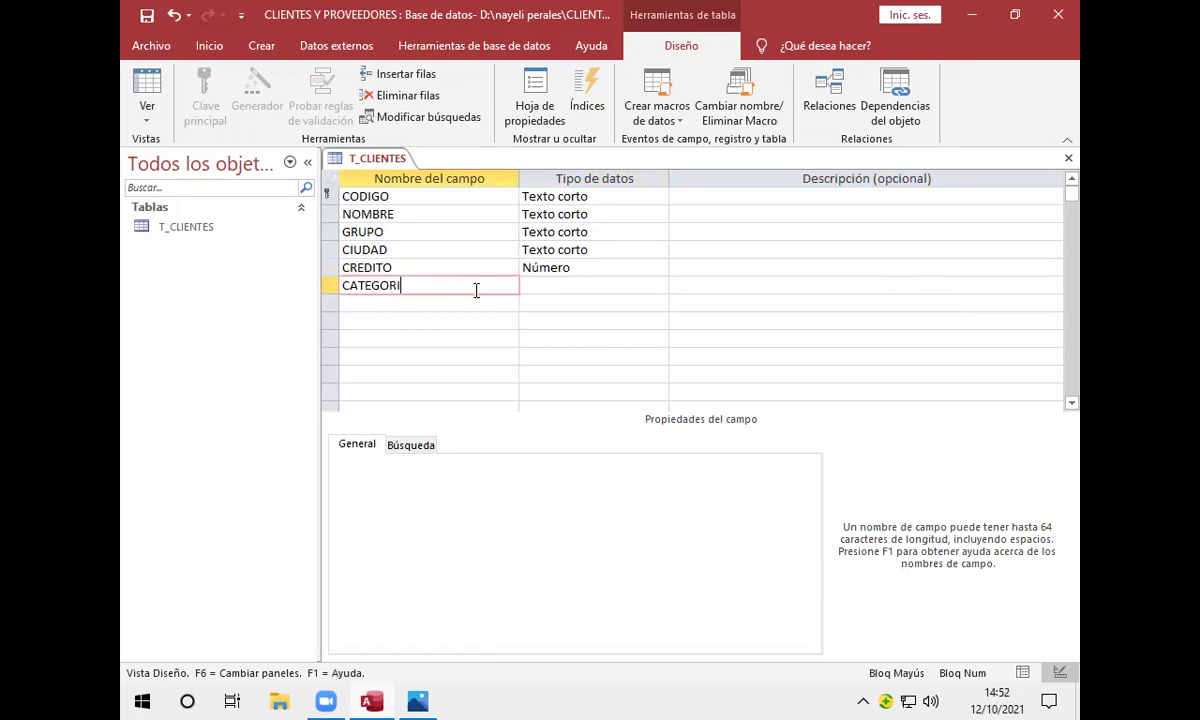
{"action": "left_click", "coordinate": [588, 280]}
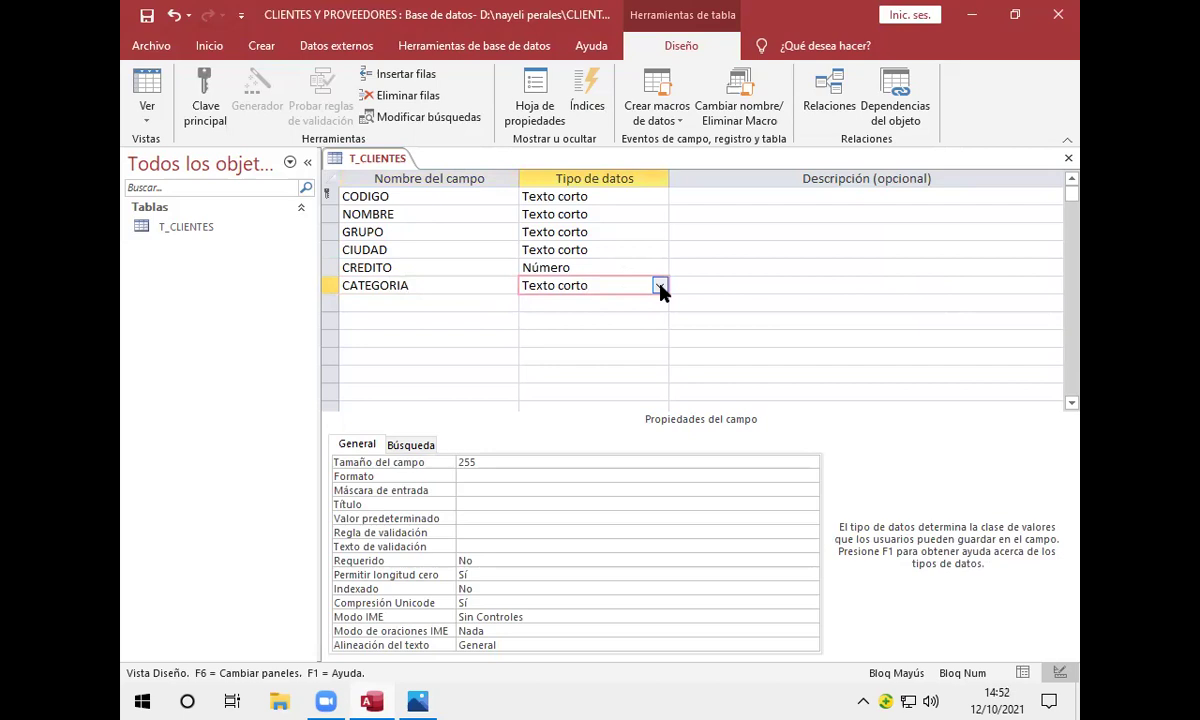
Step: Set the field size of CATEGORIA to 1
{"action": "left_click", "coordinate": [555, 465]}
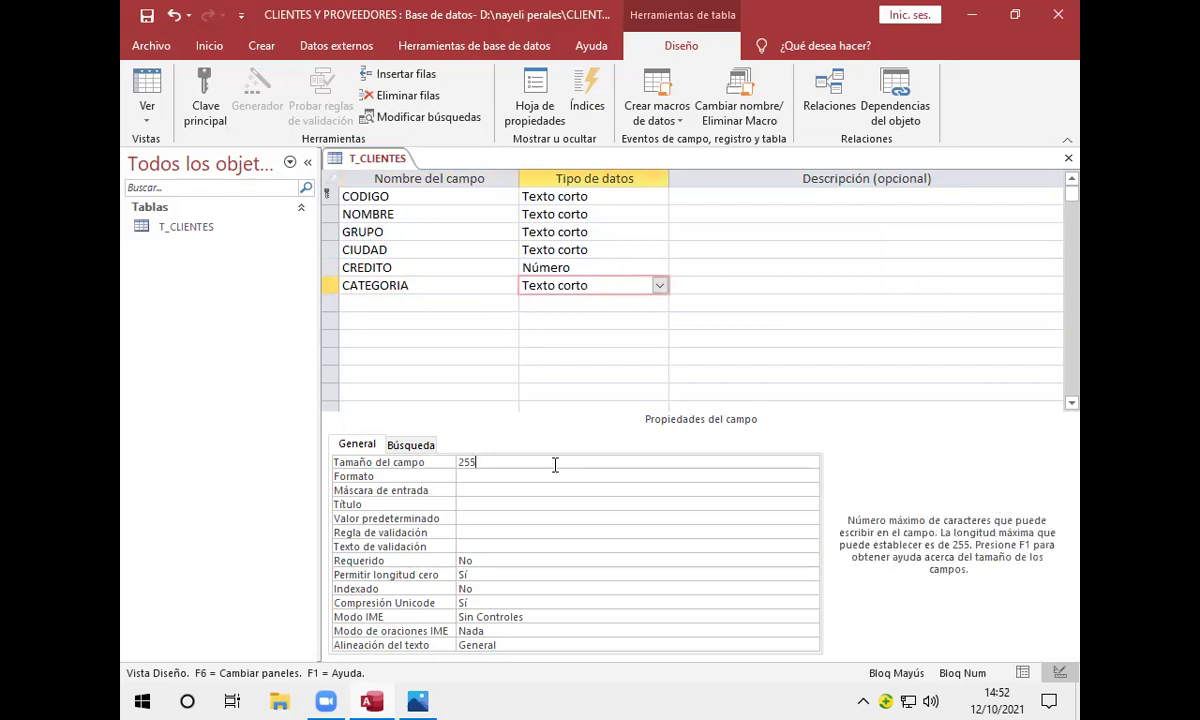
{"action": "key", "text": "BackSpace"}
{"action": "key", "text": "BackSpace"}
{"action": "key", "text": "BackSpace"}
{"action": "type", "text": "1"}
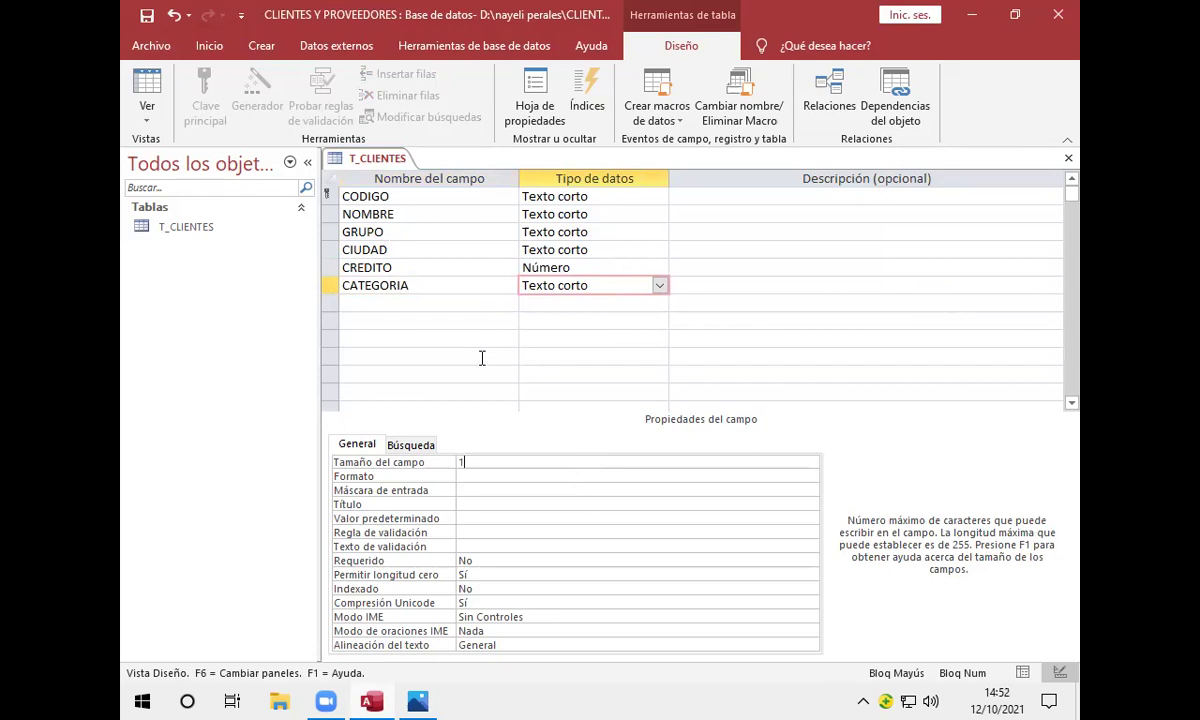
Step: Save the T_CLIENTES table design and switch the table to datasheet view
{"action": "right_click", "coordinate": [378, 159]}
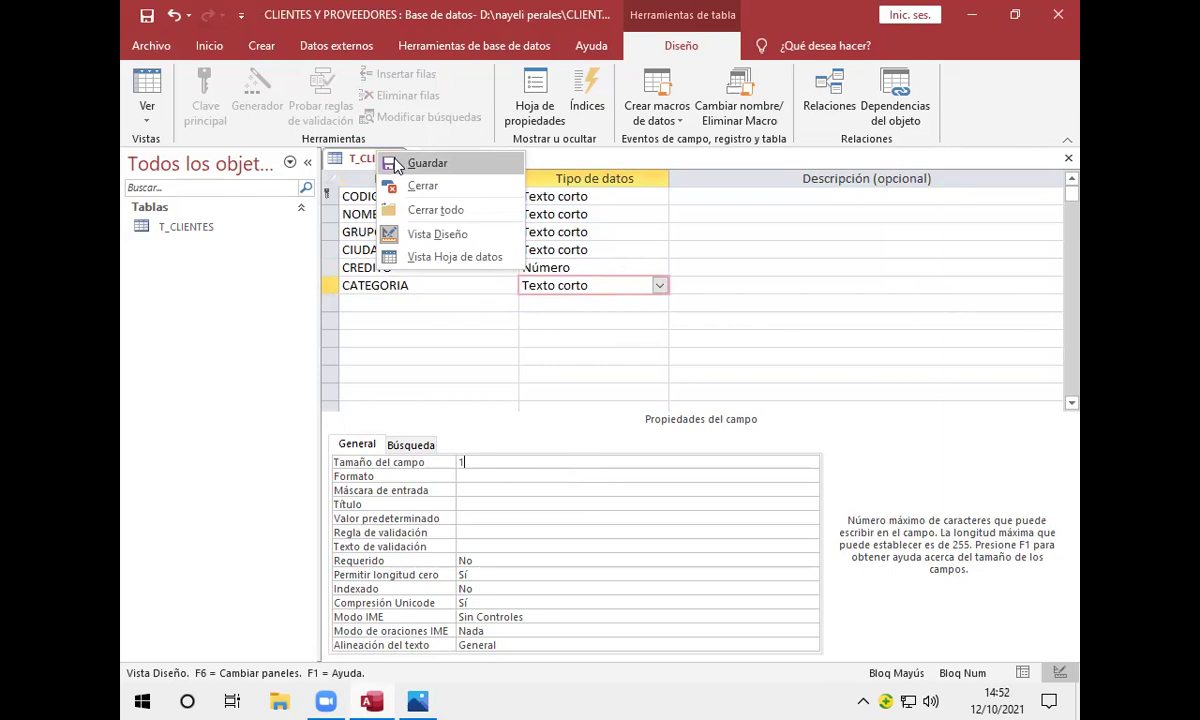
{"action": "left_click", "coordinate": [490, 268]}
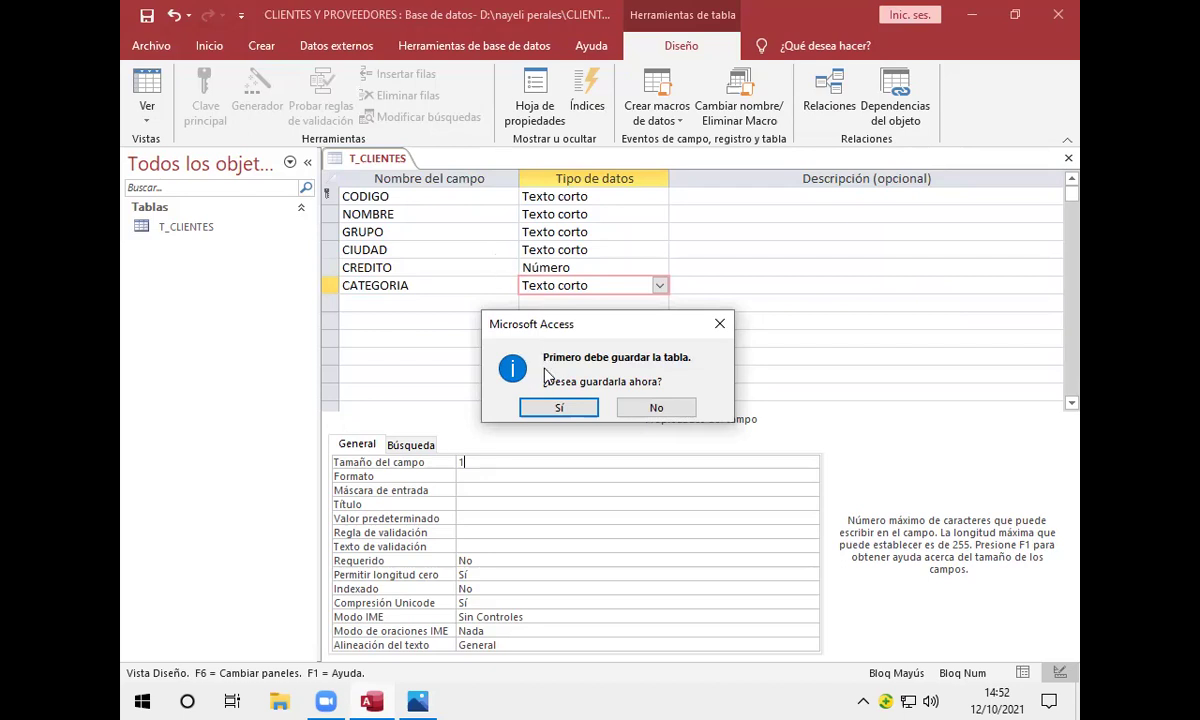
{"action": "left_click", "coordinate": [553, 410]}
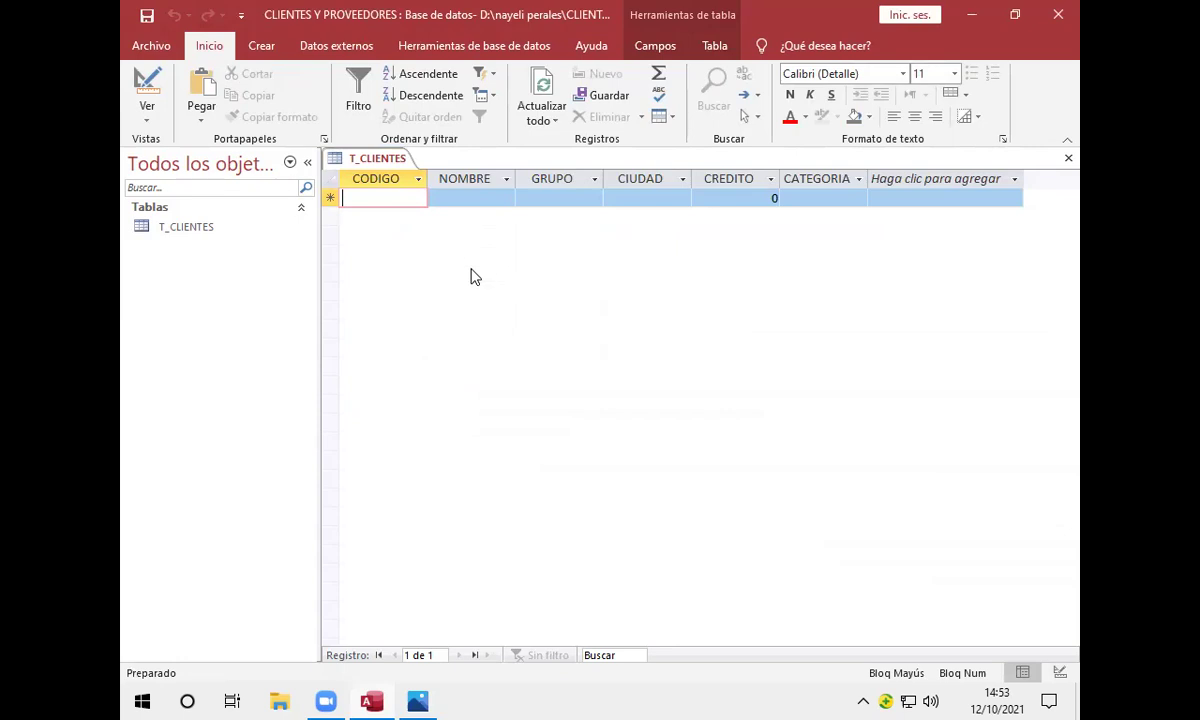
Step: Check the first record in the BD Clientes image, then enter that client's code in the CODIGO field of T_CLIENTES
{"action": "left_click", "coordinate": [405, 698]}
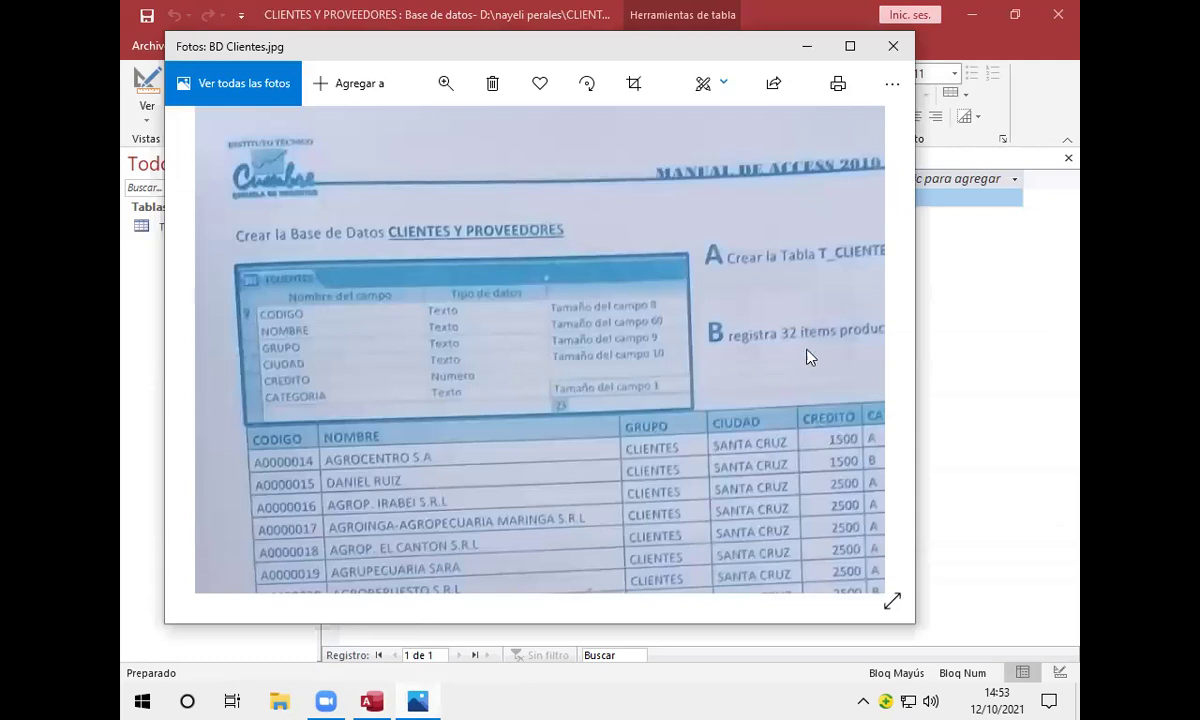
{"action": "left_click_drag", "start_coordinate": [798, 316], "coordinate": [797, 163]}
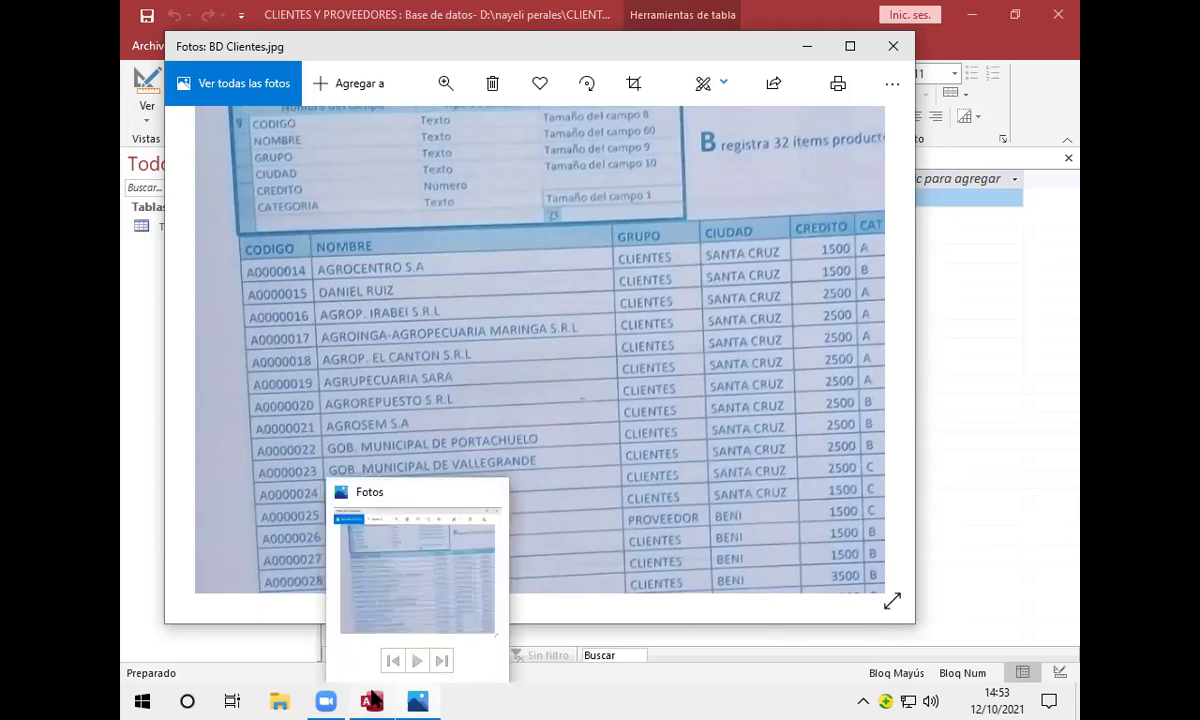
{"action": "left_click", "coordinate": [808, 48]}
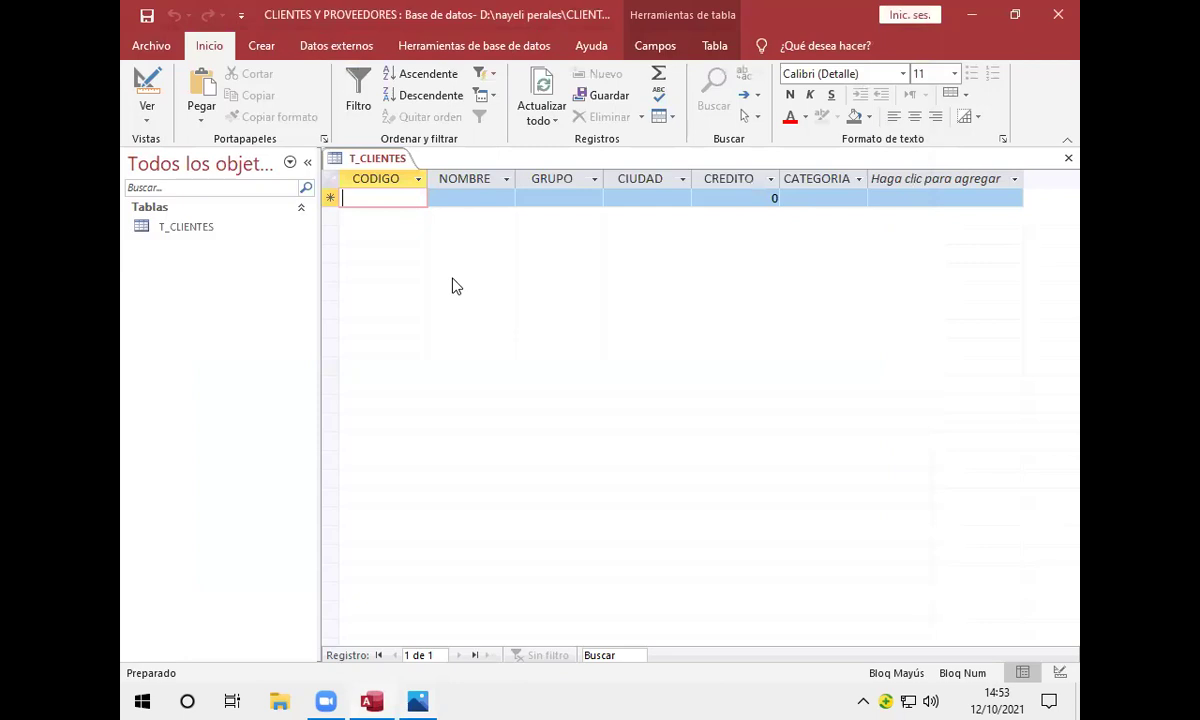
{"action": "type", "text": "A"}
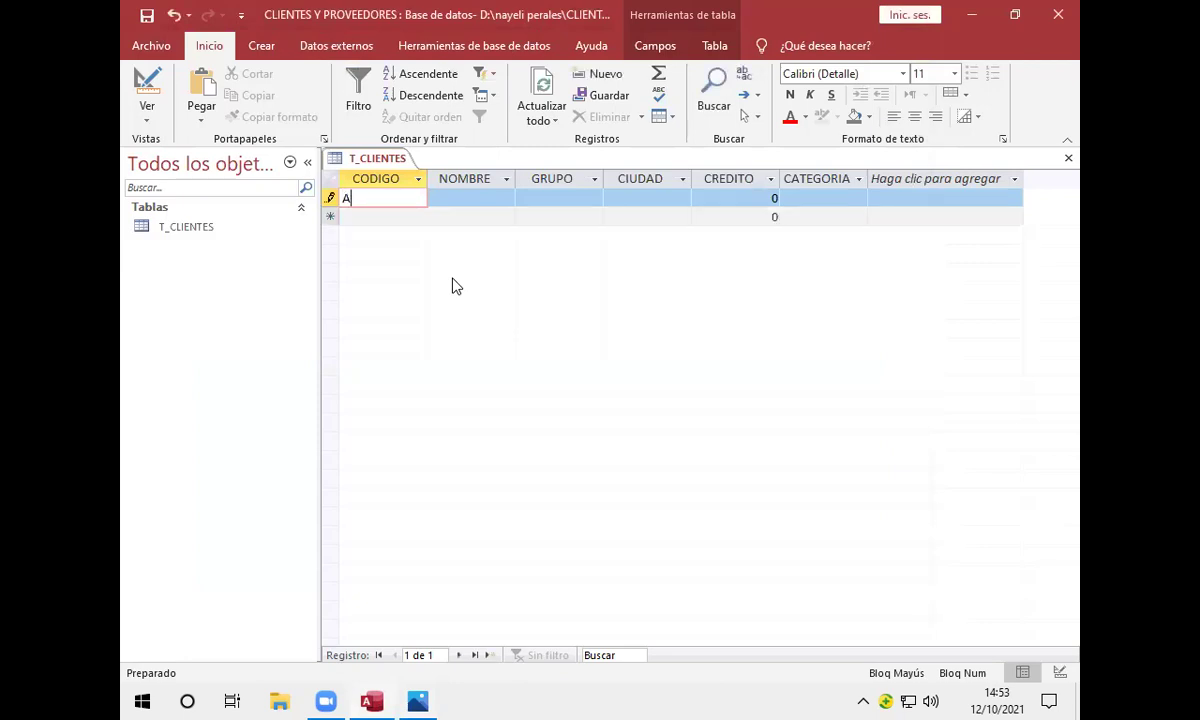
{"action": "type", "text": "0000014"}
Step: Check the first client's name in the enlarged BD Clientes image, then enter AGROCENTROS.A. as the NOMBRE of the first record
{"action": "left_click", "coordinate": [466, 197]}
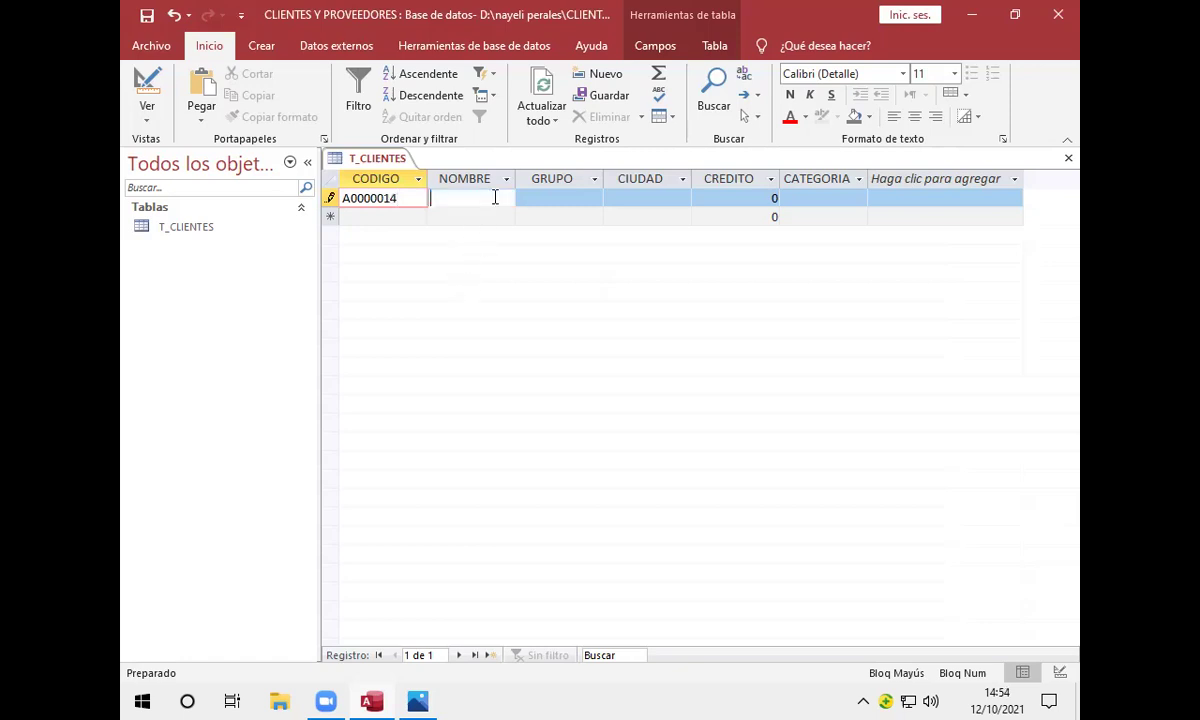
{"action": "mouse_move", "coordinate": [417, 700]}
{"action": "left_click", "coordinate": [400, 575]}
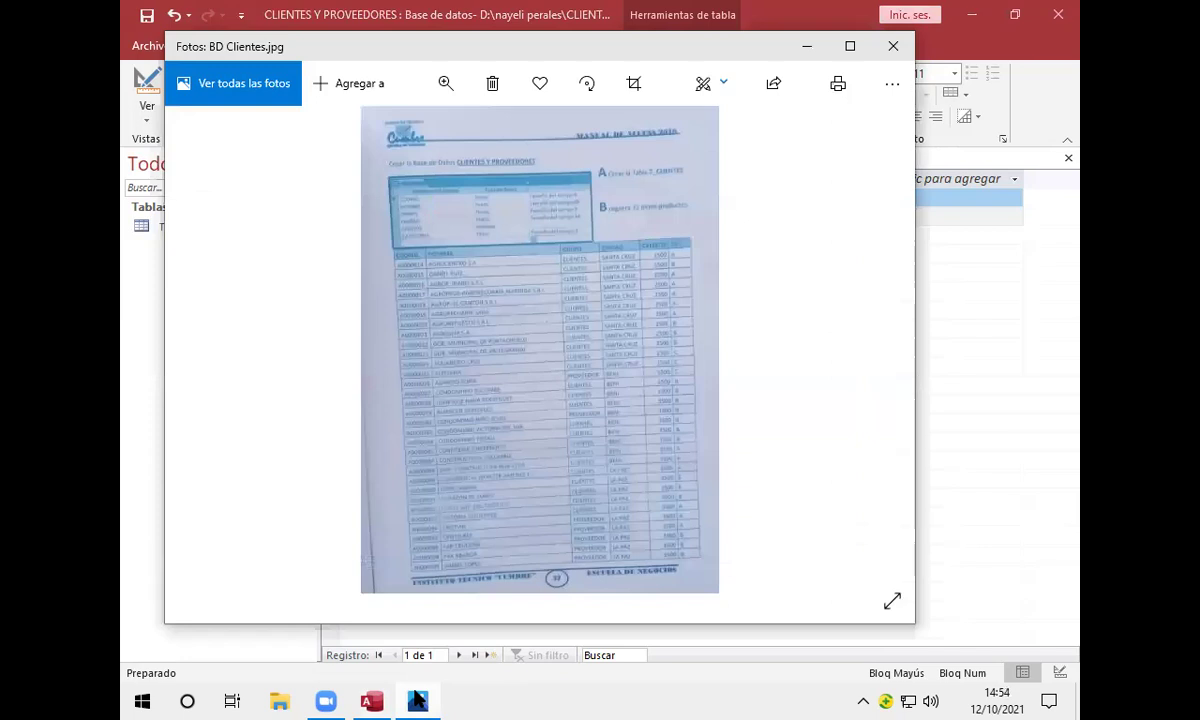
{"action": "left_click", "coordinate": [445, 83]}
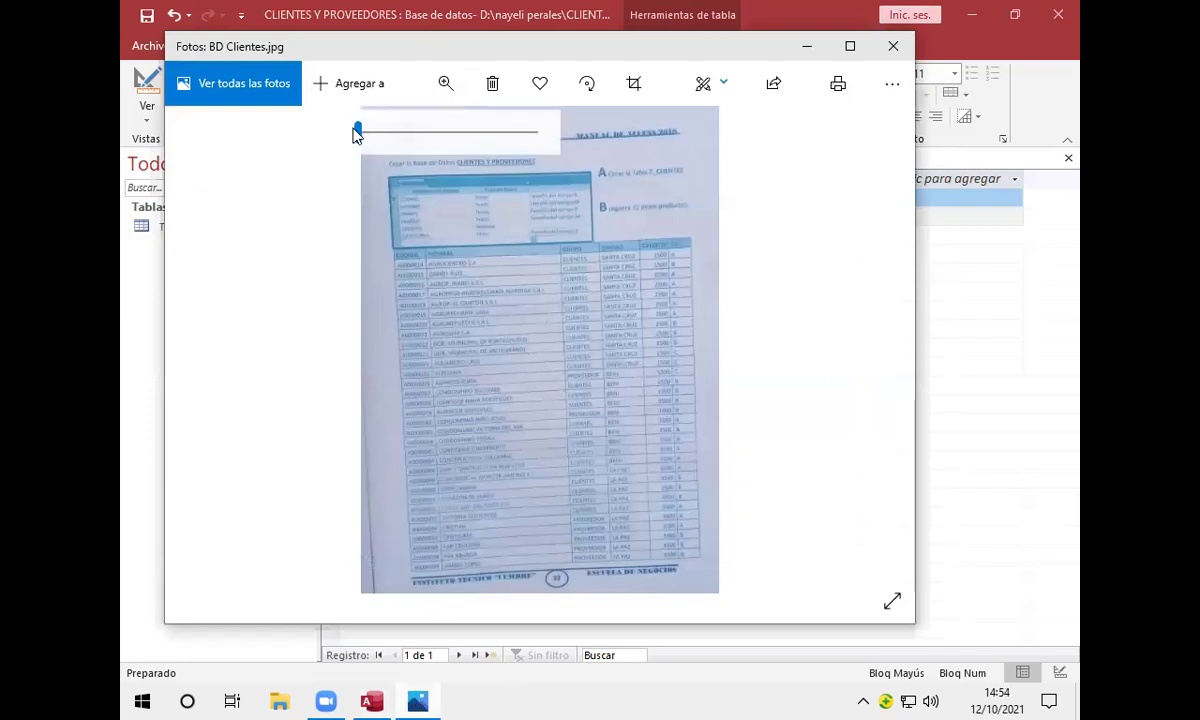
{"action": "left_click_drag", "start_coordinate": [366, 139], "coordinate": [384, 139]}
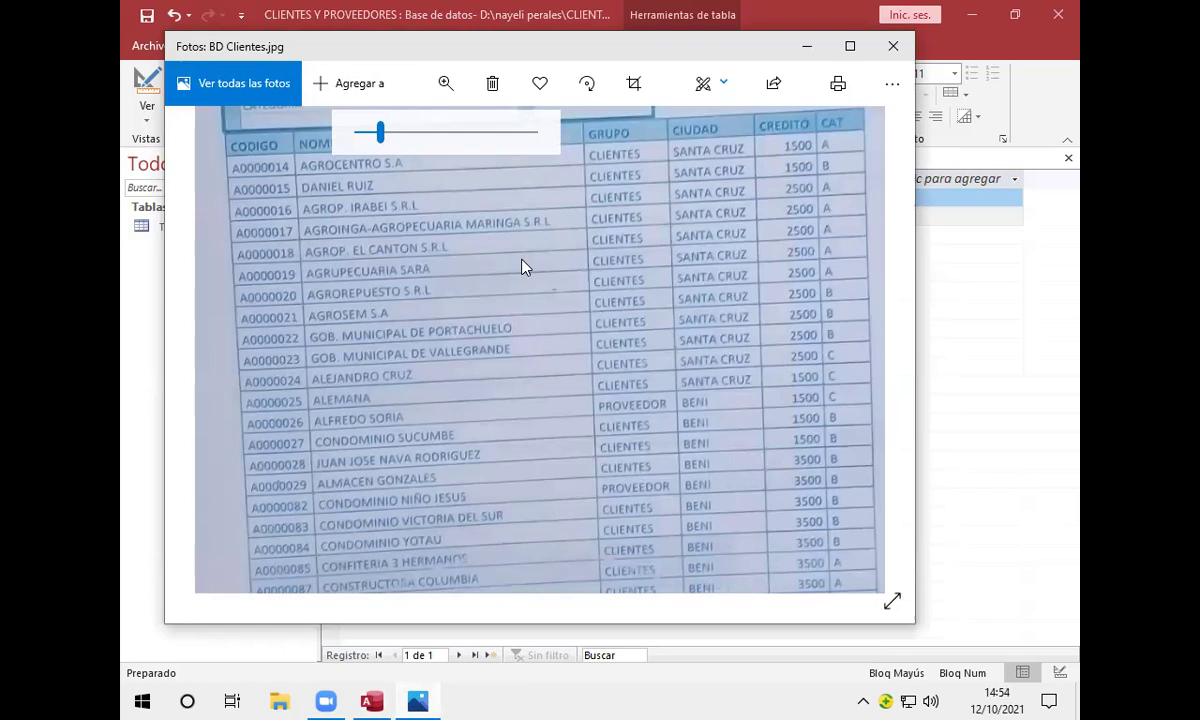
{"action": "scroll", "coordinate": [530, 287], "scroll_direction": "up", "scroll_amount": 1}
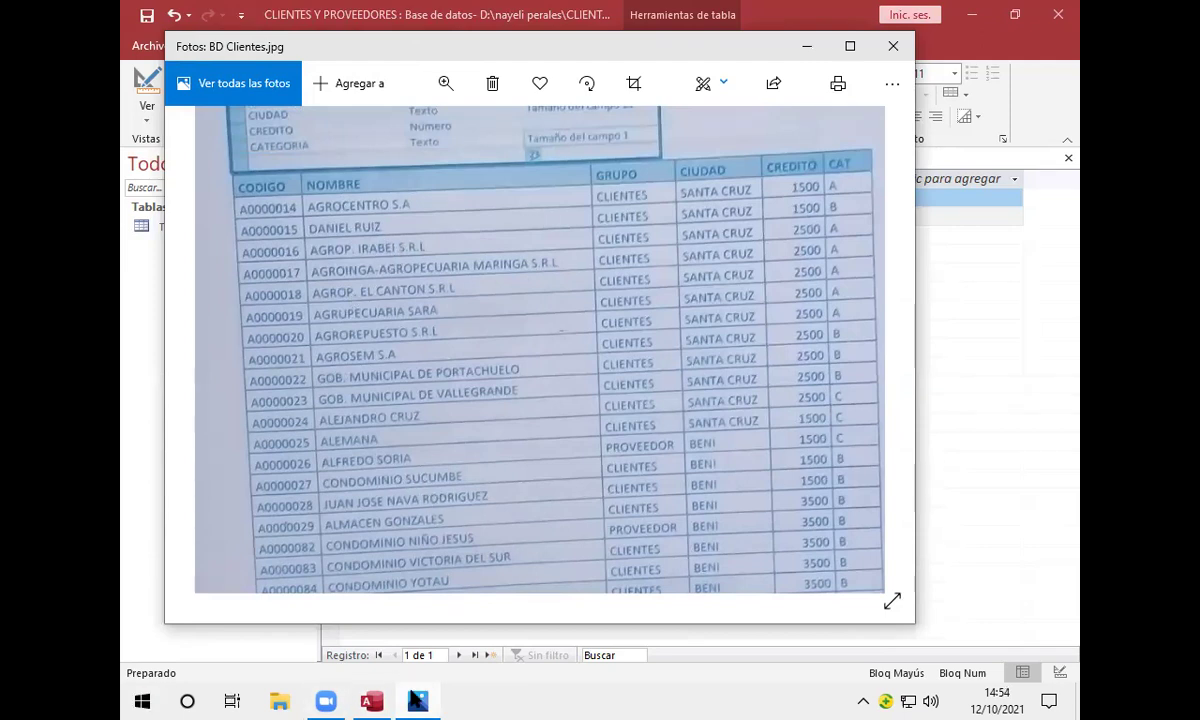
{"action": "left_click", "coordinate": [374, 701]}
{"action": "type", "text": "AGROCENTRO"}
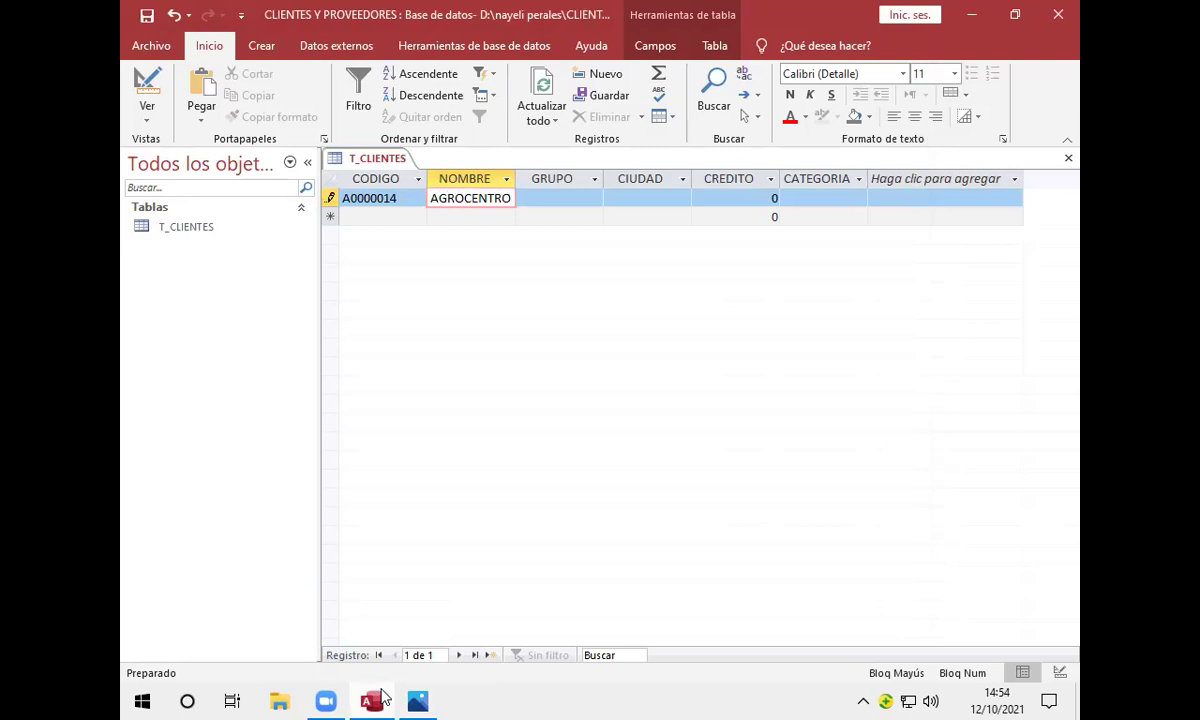
{"action": "type", "text": "S.A."}
Step: Set the first record's GRUPO to CLIENTES and its CIUDAD to SANTA CRUZ
{"action": "left_click", "coordinate": [592, 200]}
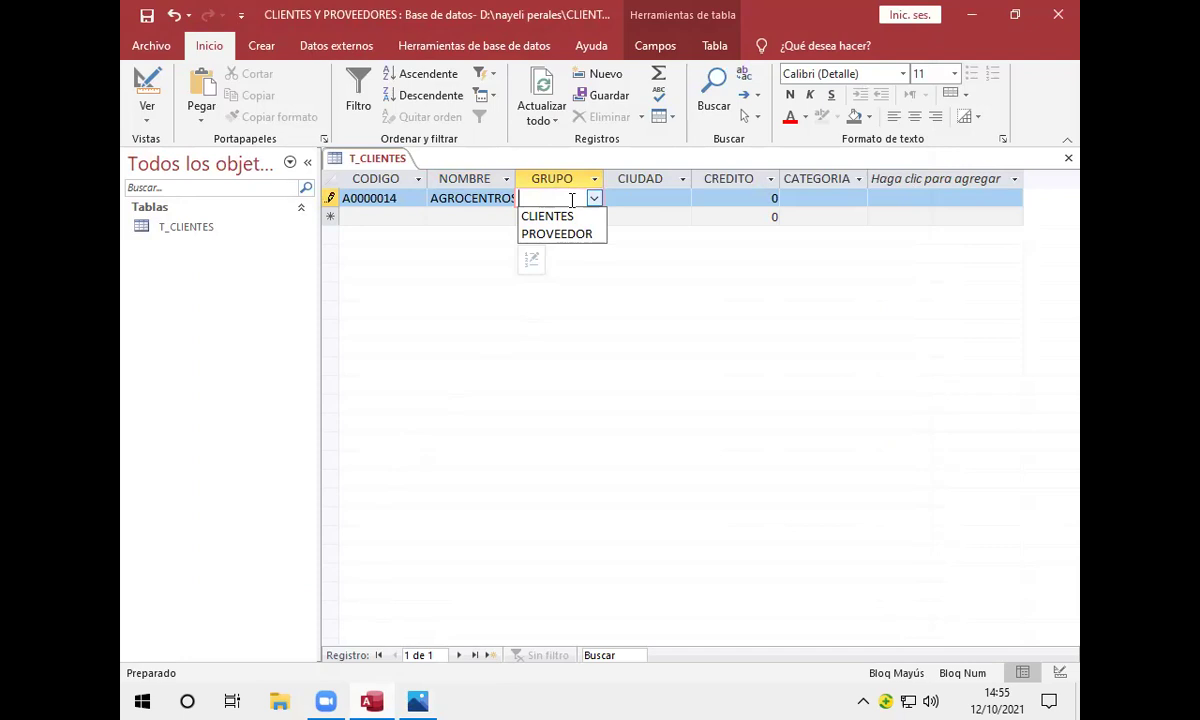
{"action": "type", "text": "CLIENTES"}
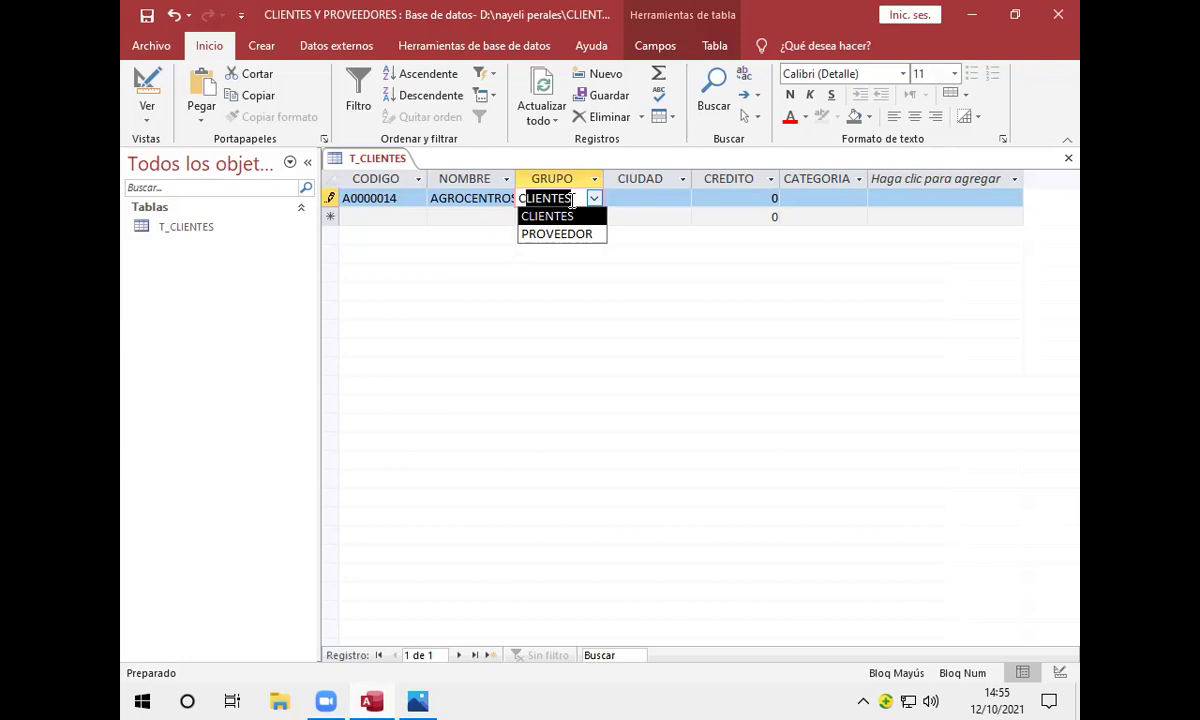
{"action": "left_click", "coordinate": [632, 196]}
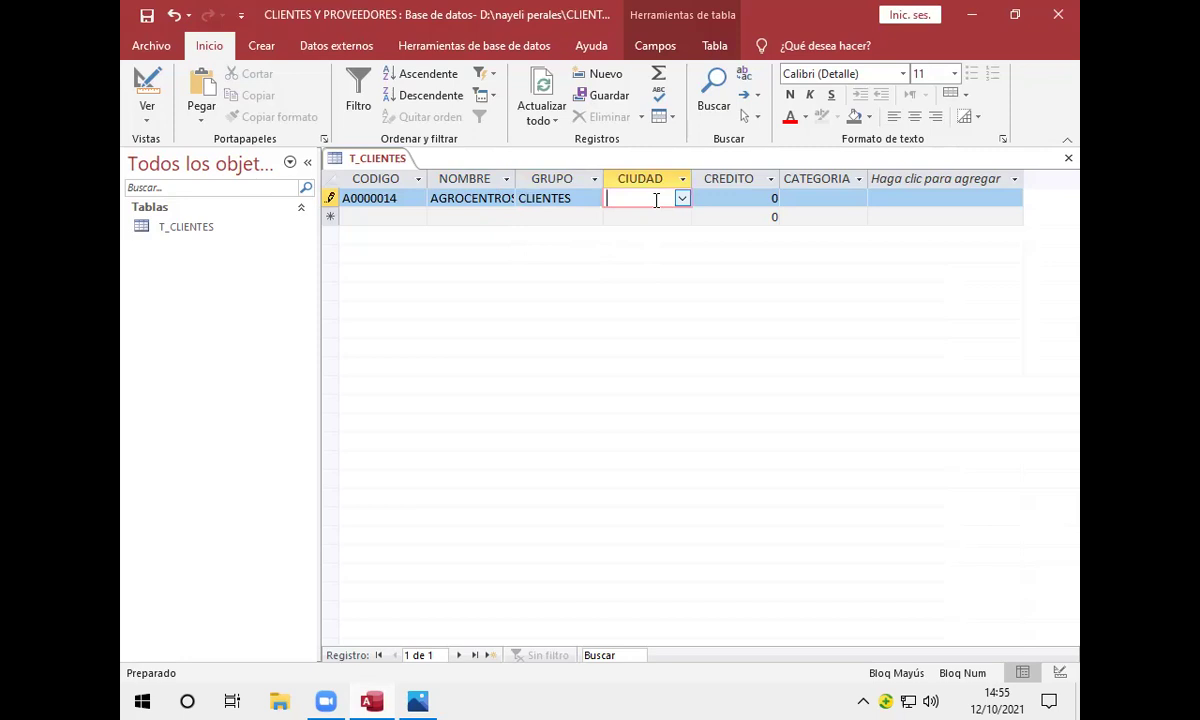
{"action": "type", "text": "SANTA CRU"}
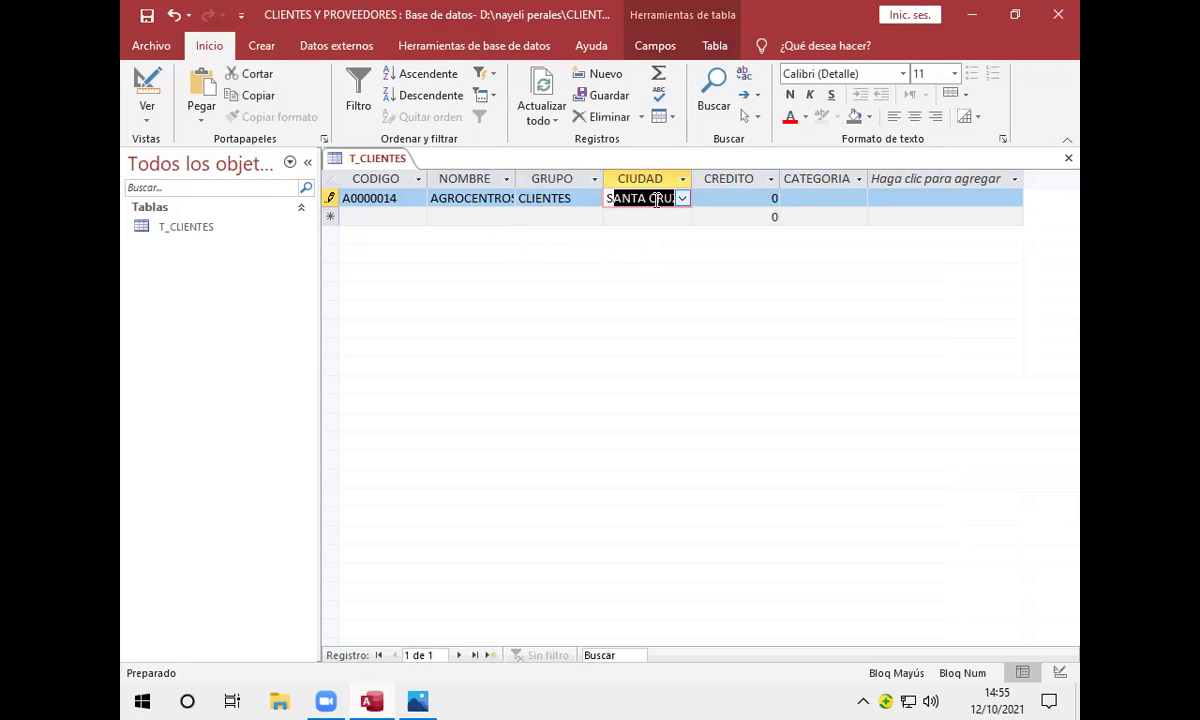
Step: Check the credit in the BD Clientes image, then set the first record's CREDITO to 1500 and CATEGORIA to A
{"action": "left_click", "coordinate": [722, 198]}
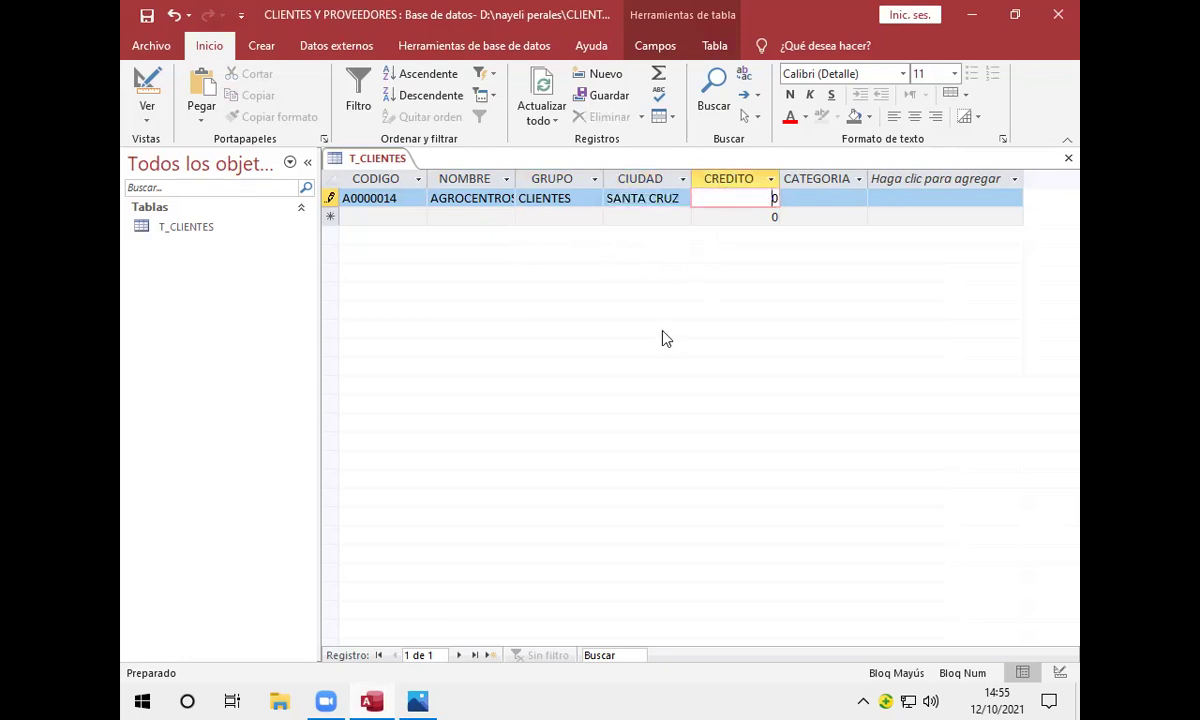
{"action": "left_click", "coordinate": [418, 701]}
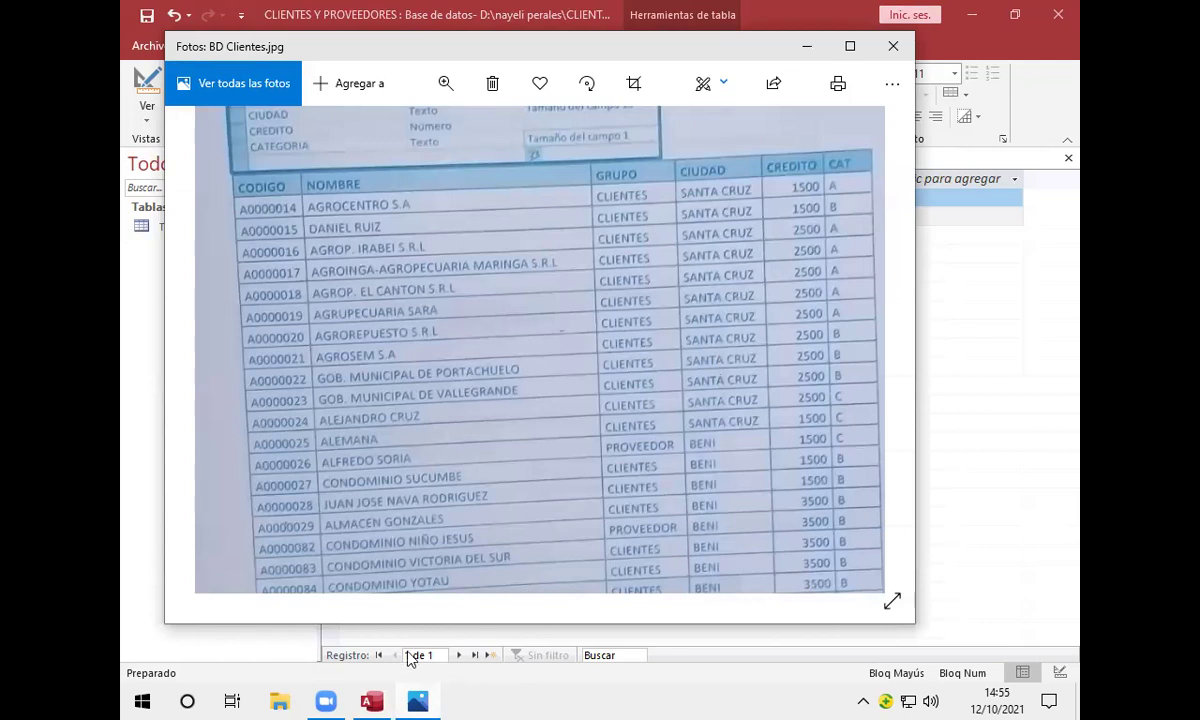
{"action": "left_click", "coordinate": [373, 699]}
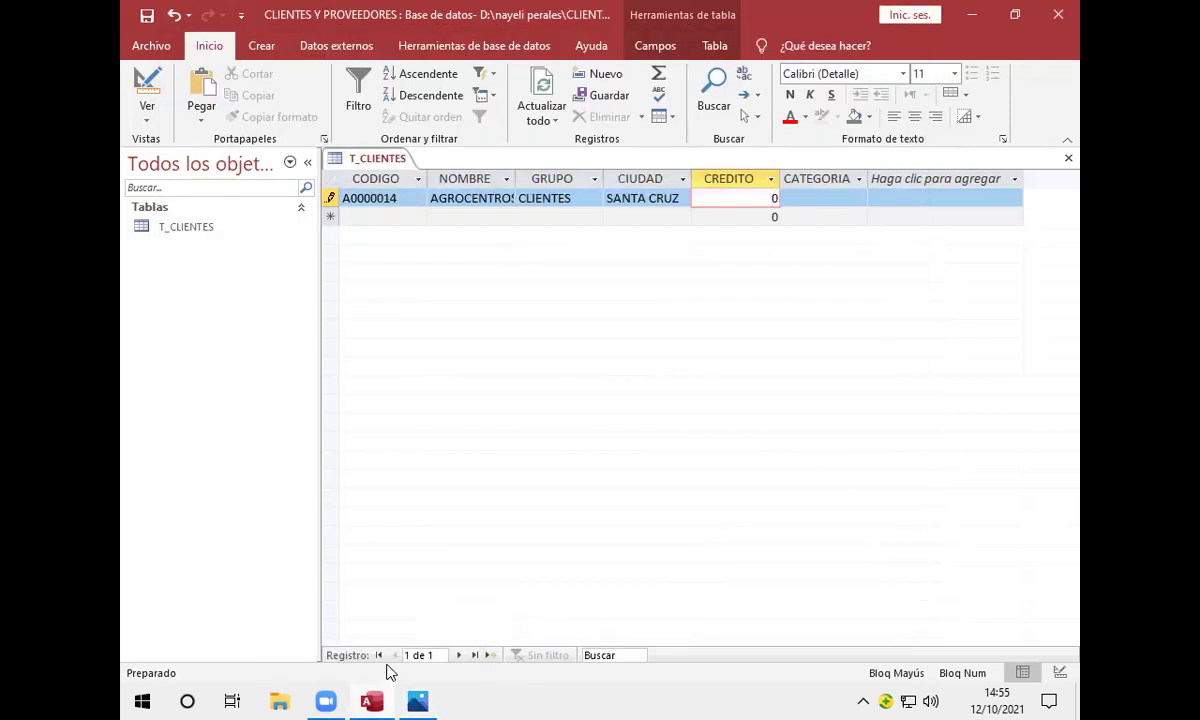
{"action": "key", "text": "Delete"}
{"action": "type", "text": "1500"}
{"action": "left_click", "coordinate": [853, 199]}
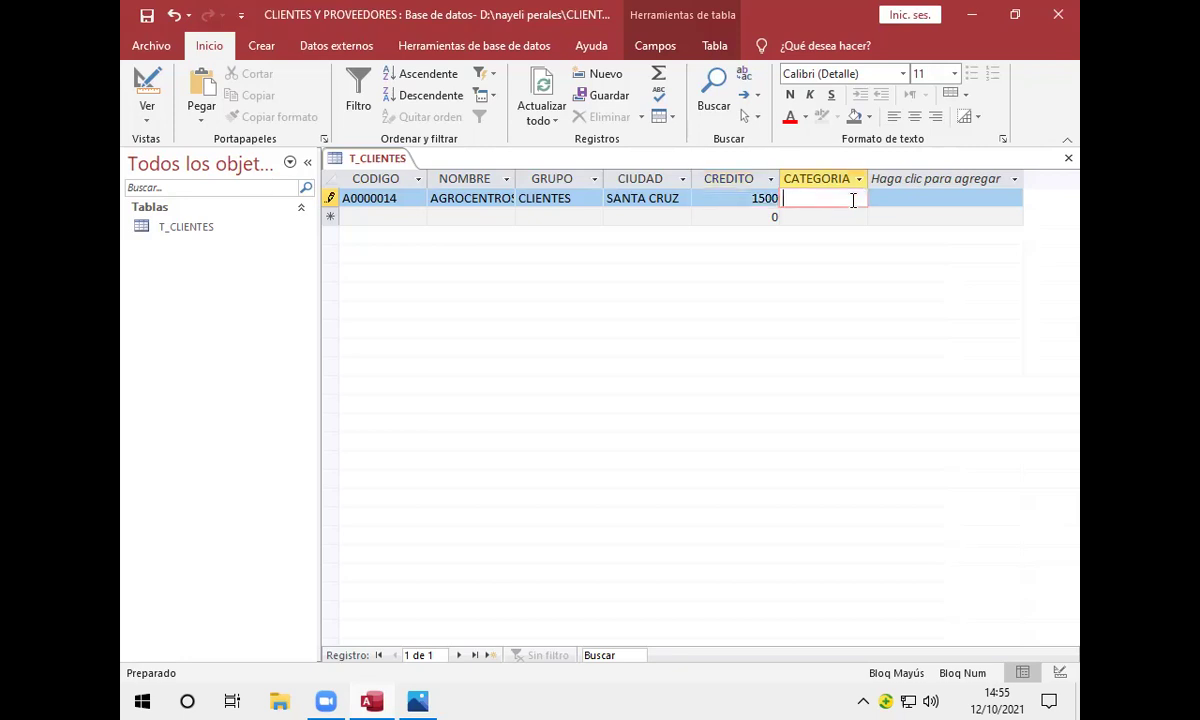
{"action": "type", "text": "A"}
Step: Register the remaining clients from the BD Clientes image in T_CLIENTES, and close the table
{"action": "left_click", "coordinate": [397, 216]}
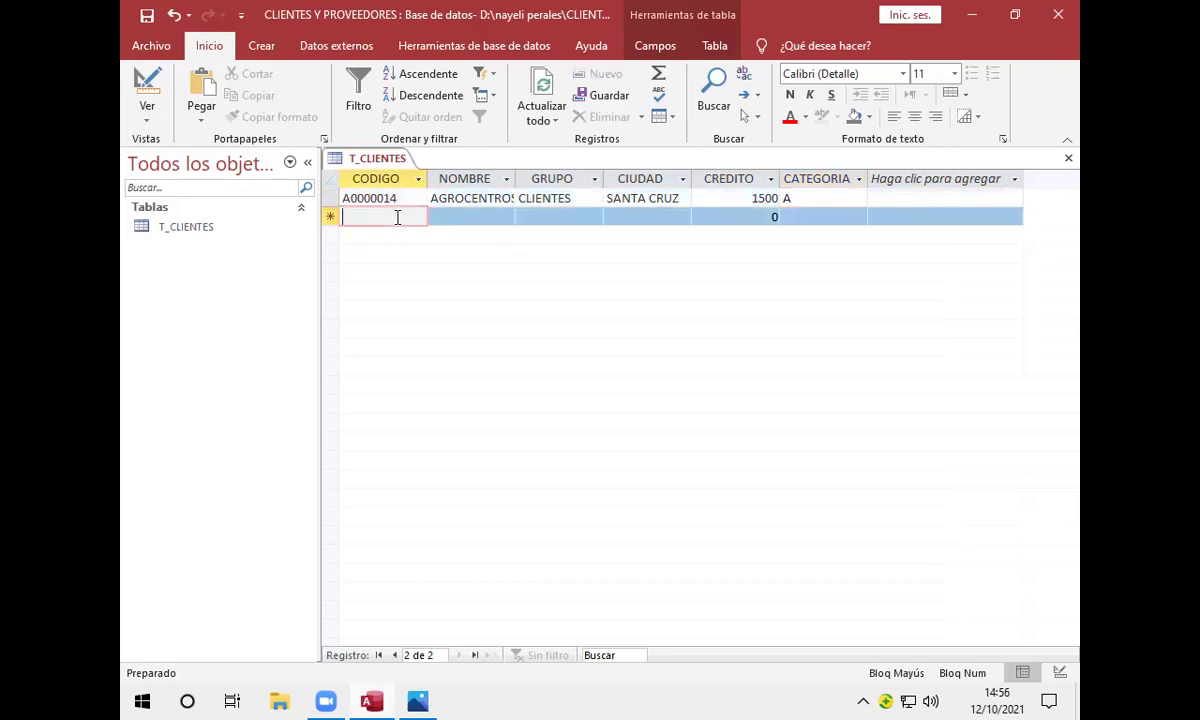
{"action": "type", "text": "A0000086"}
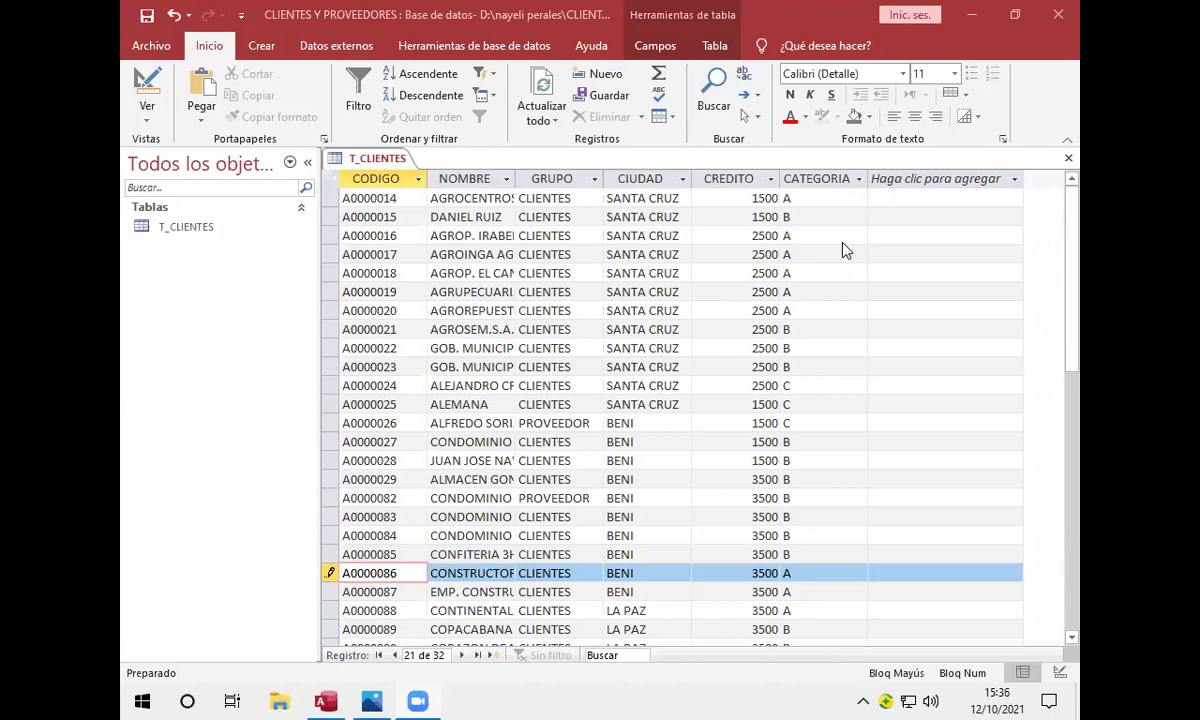
{"action": "right_click", "coordinate": [378, 165]}
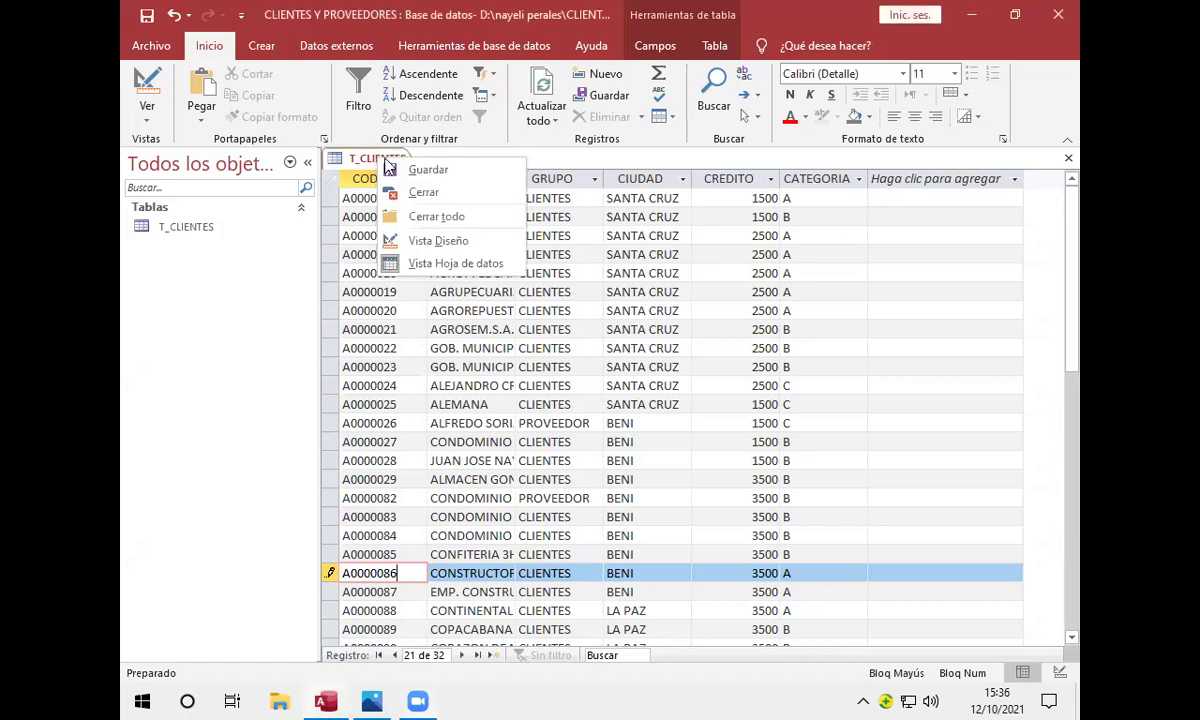
{"action": "left_click", "coordinate": [405, 192]}
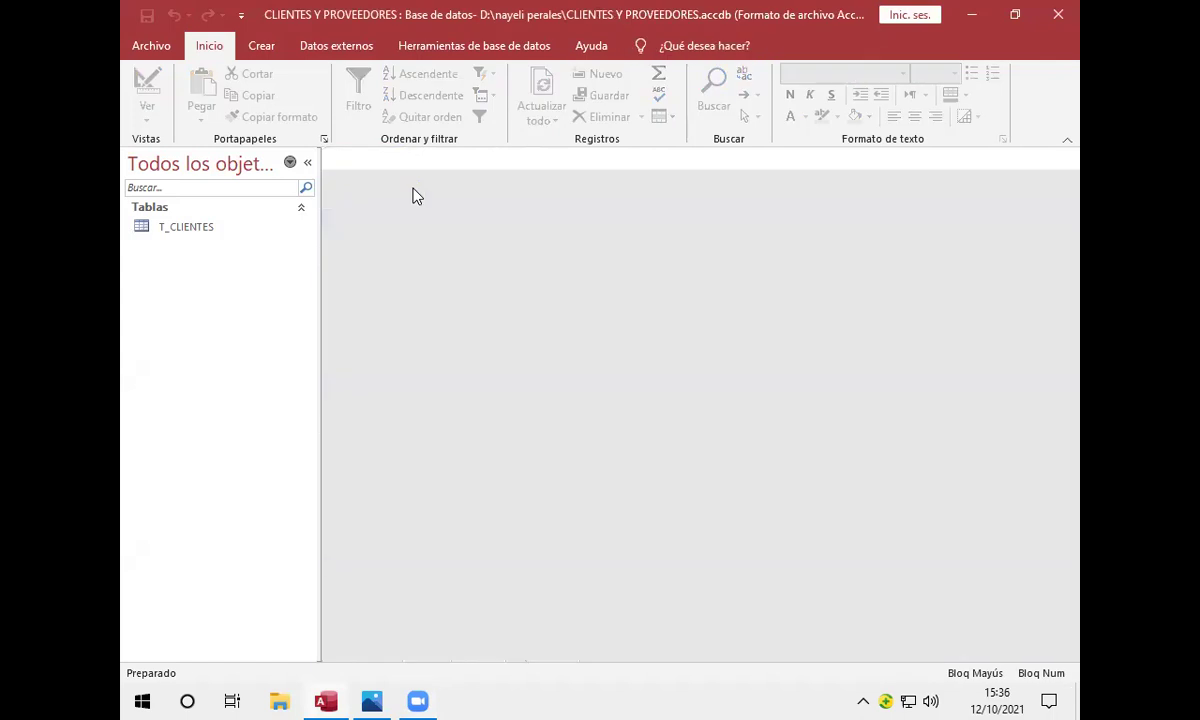
Step: Create a form from T_CLIENTES with the form wizard, including all fields and using the En columnas layout
{"action": "left_click", "coordinate": [261, 46]}
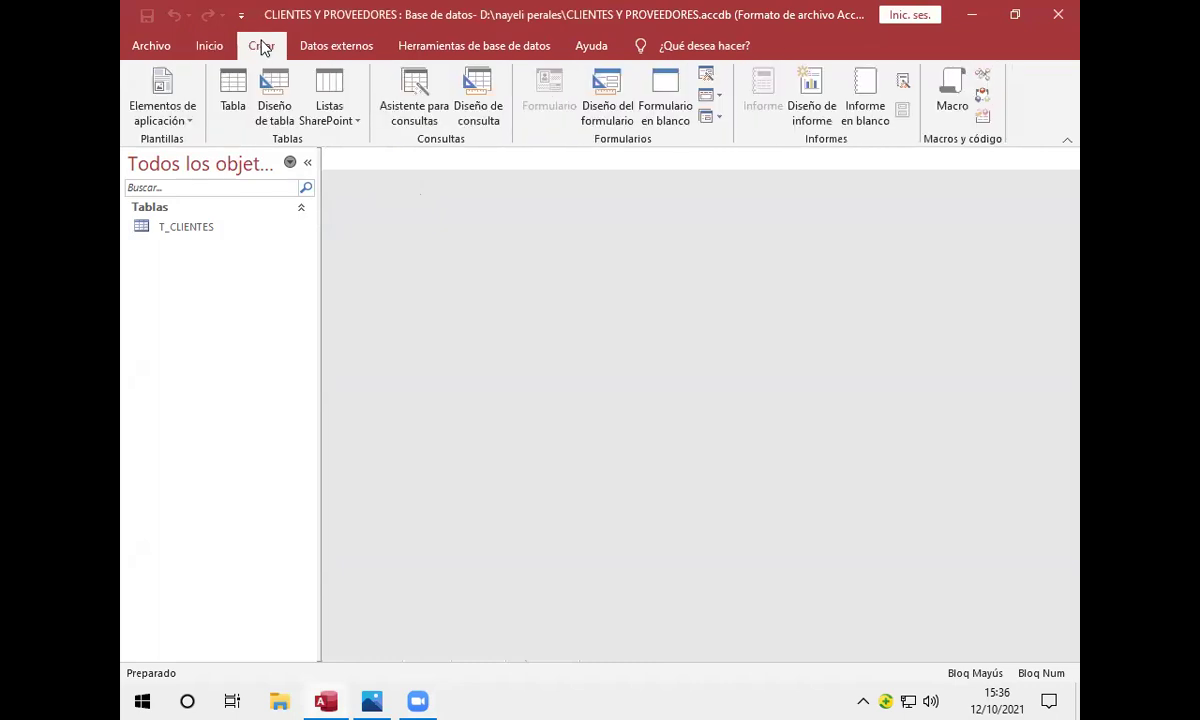
{"action": "left_click", "coordinate": [708, 78]}
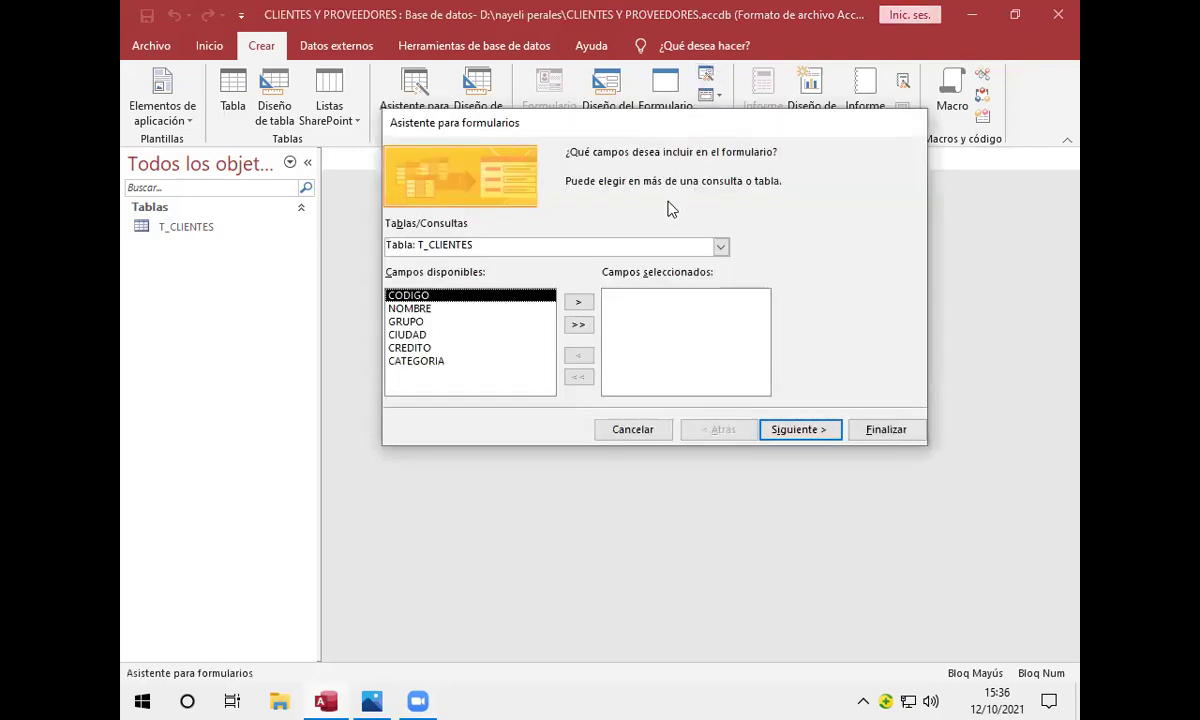
{"action": "left_click", "coordinate": [579, 327]}
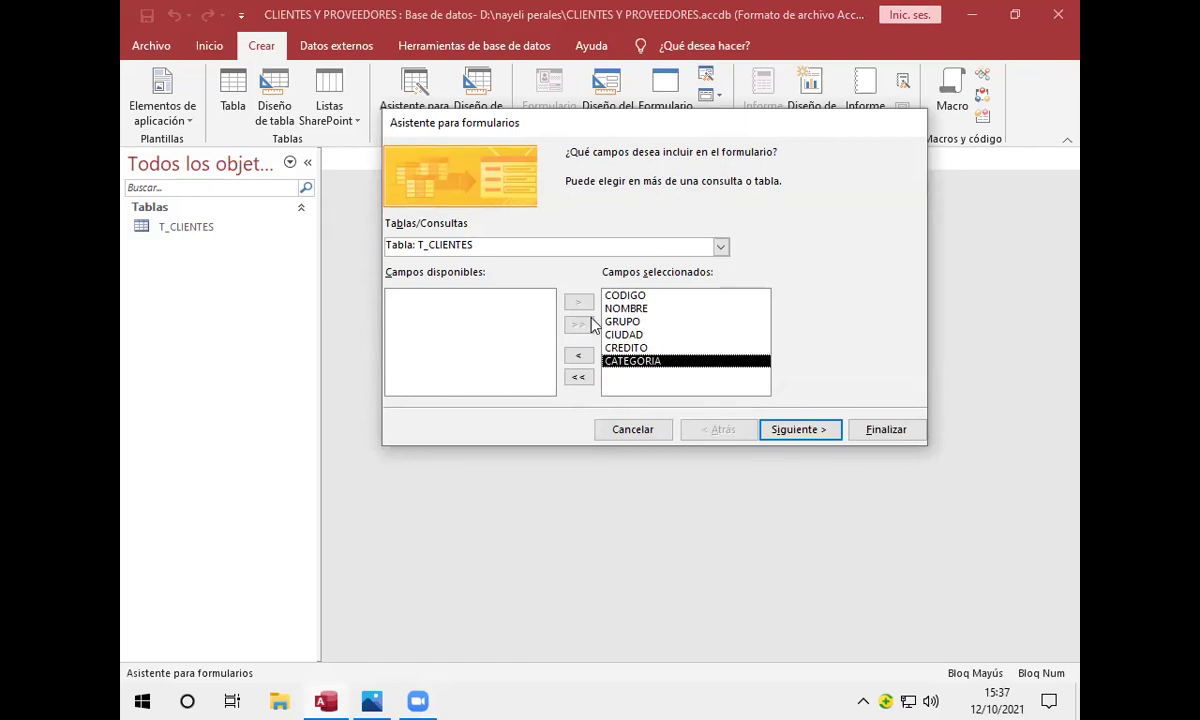
{"action": "left_click", "coordinate": [800, 429]}
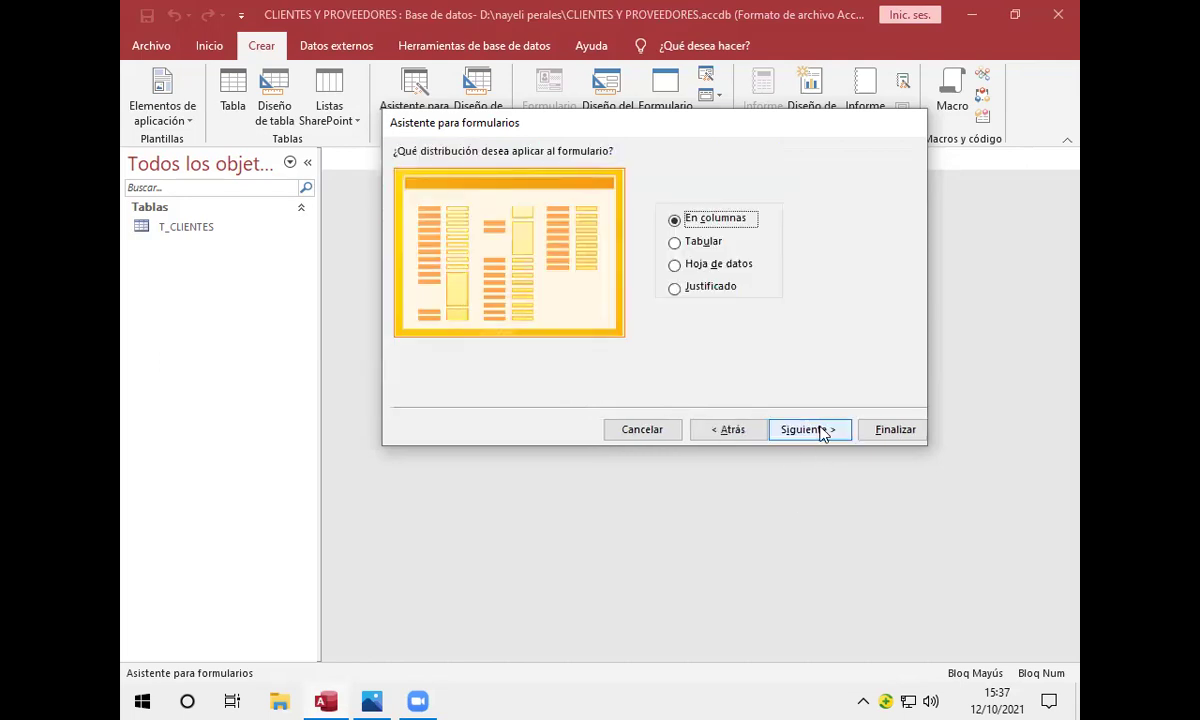
{"action": "left_click", "coordinate": [895, 430]}
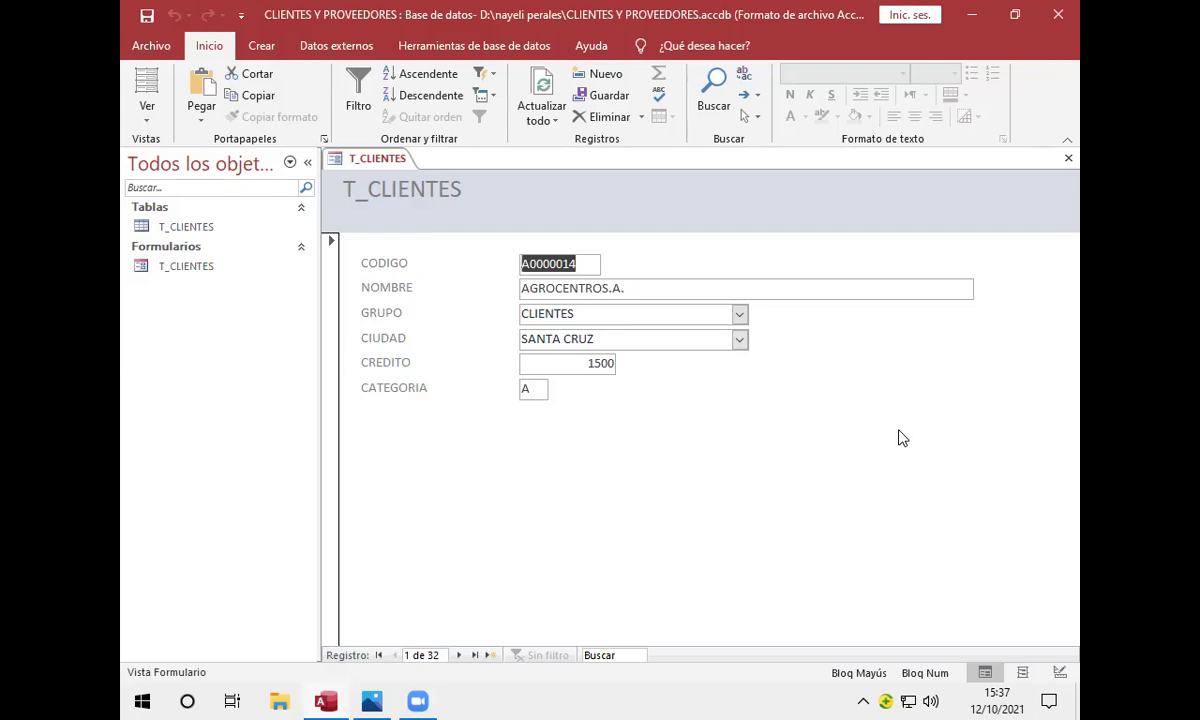
Step: Open the T_CLIENTES form in design view and place a command button beside the CATEGORIA field
{"action": "right_click", "coordinate": [373, 166]}
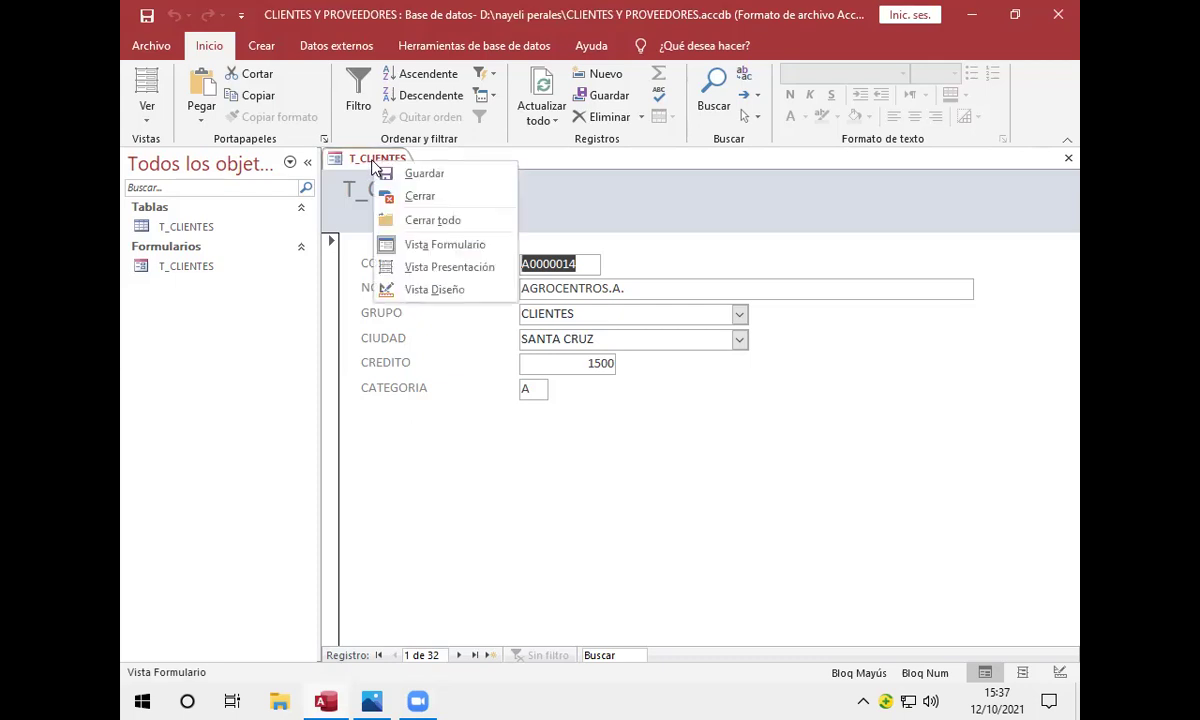
{"action": "left_click", "coordinate": [433, 290]}
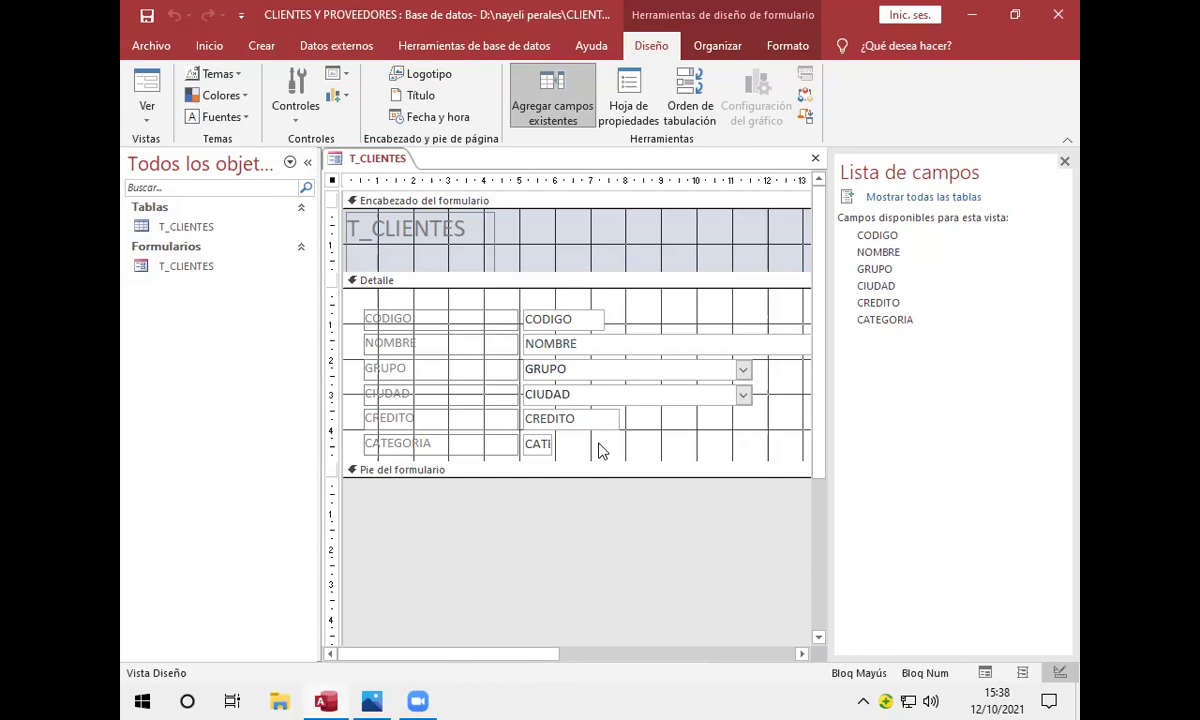
{"action": "left_click", "coordinate": [297, 120]}
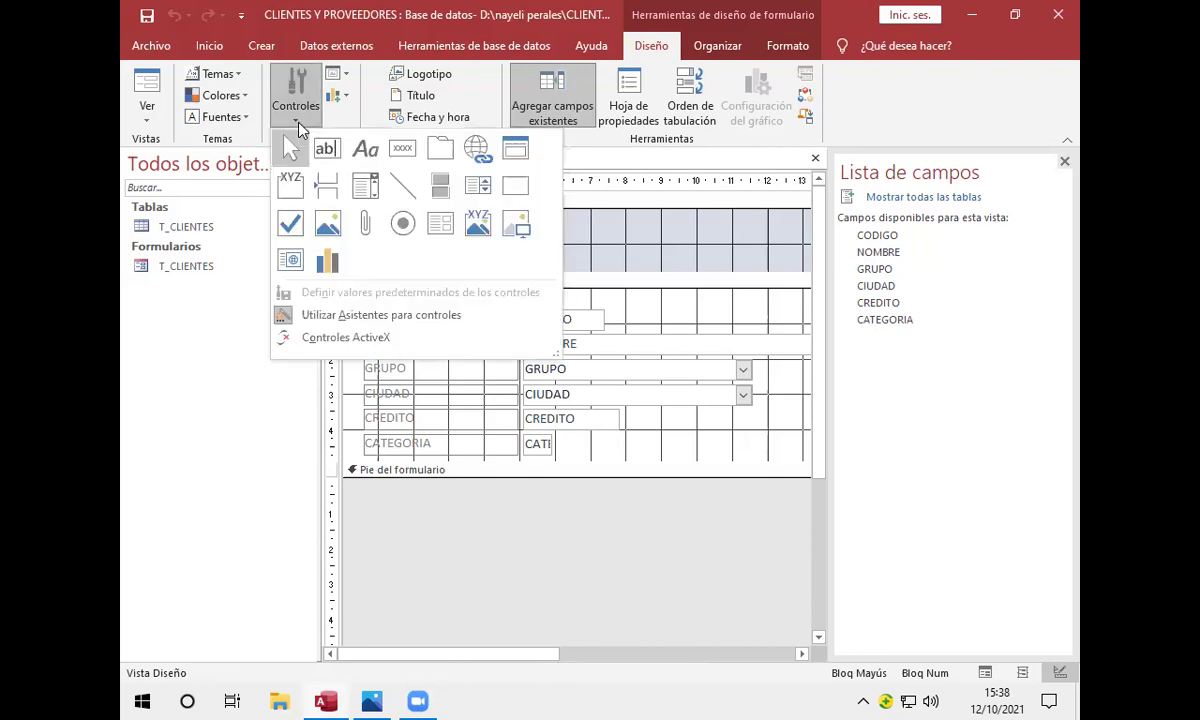
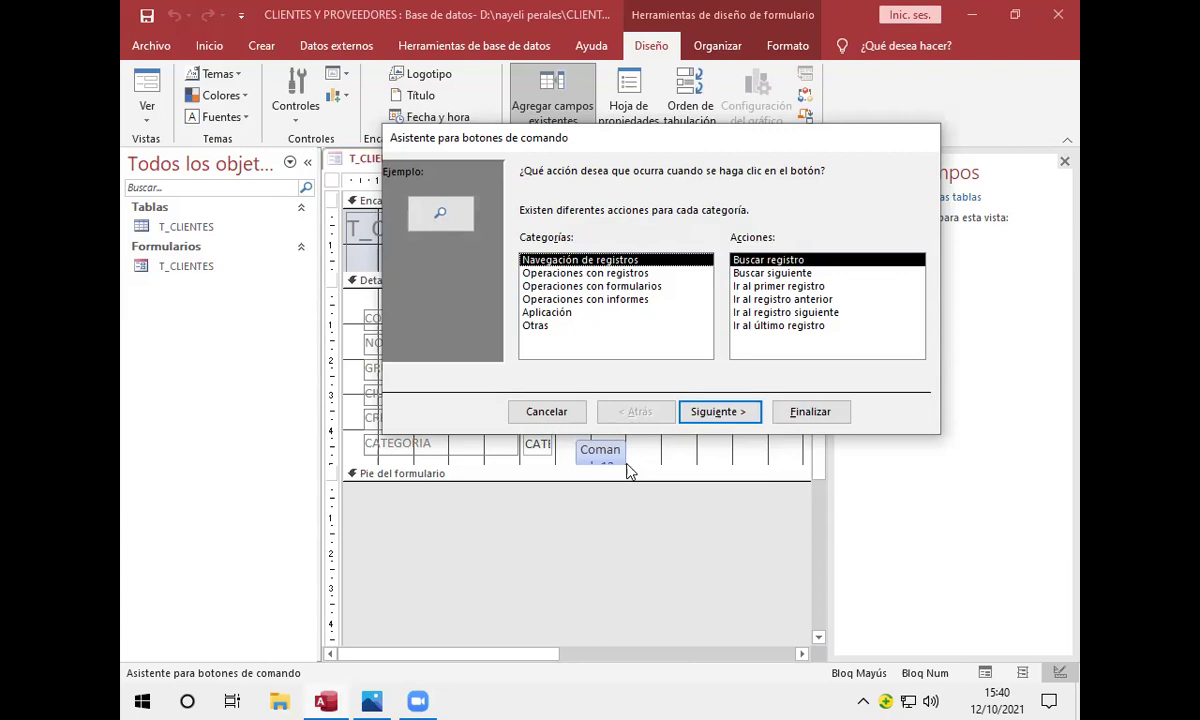
Step: Review the actions the command button wizard offers for records, forms, reports, Aplicación and Otras
{"action": "left_click", "coordinate": [608, 273]}
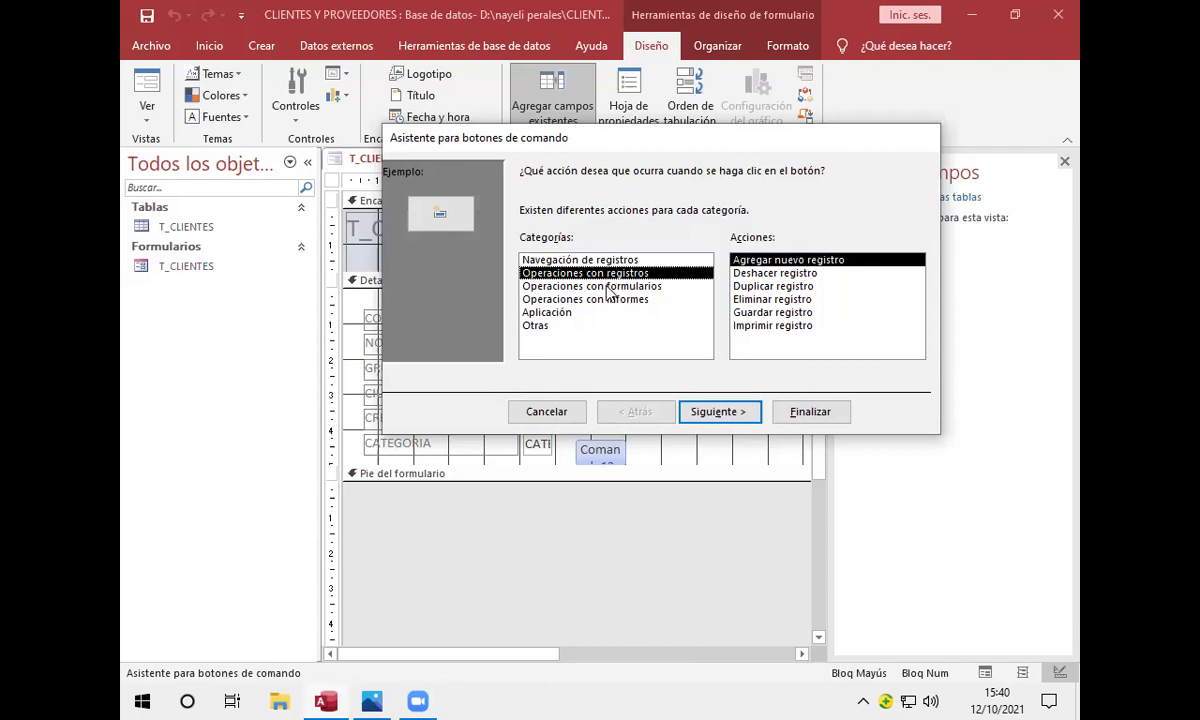
{"action": "left_click", "coordinate": [606, 286]}
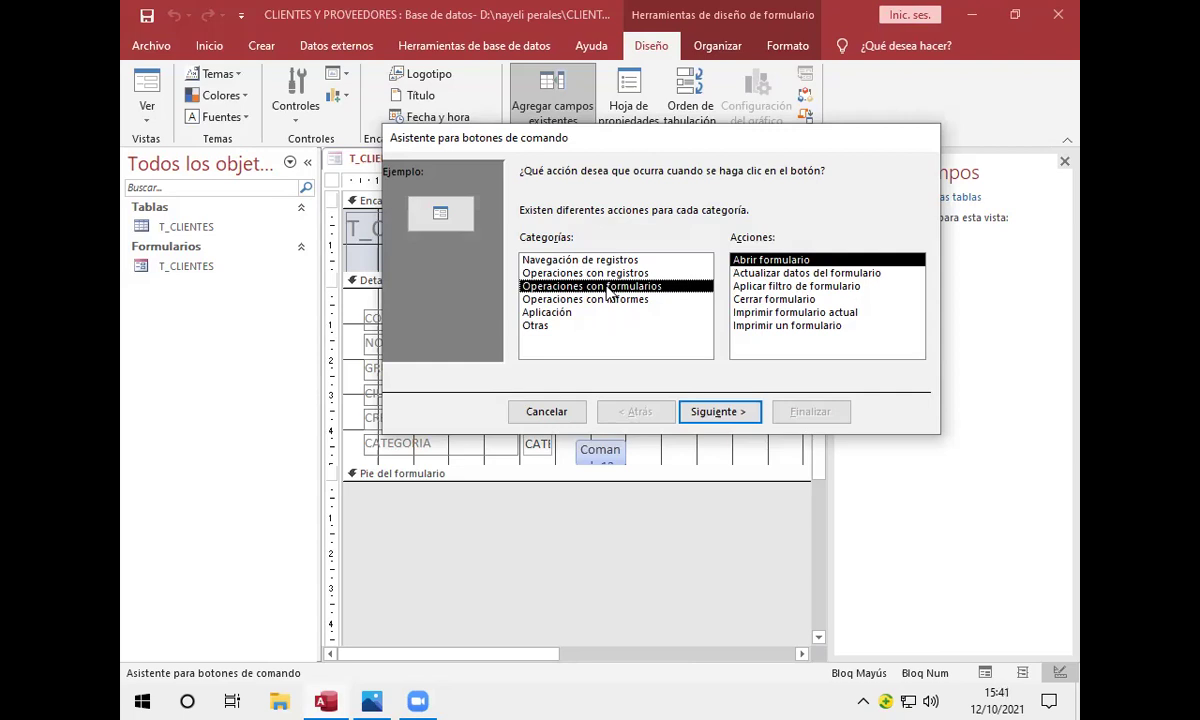
{"action": "left_click", "coordinate": [609, 300]}
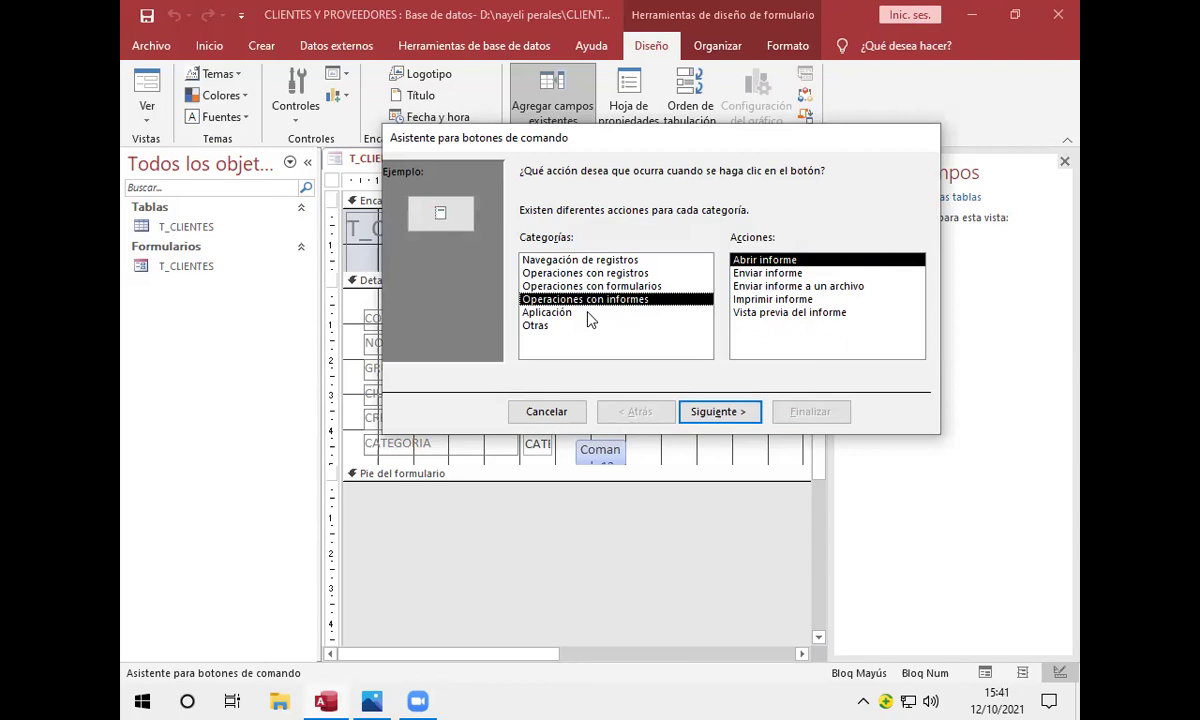
{"action": "left_click", "coordinate": [589, 313]}
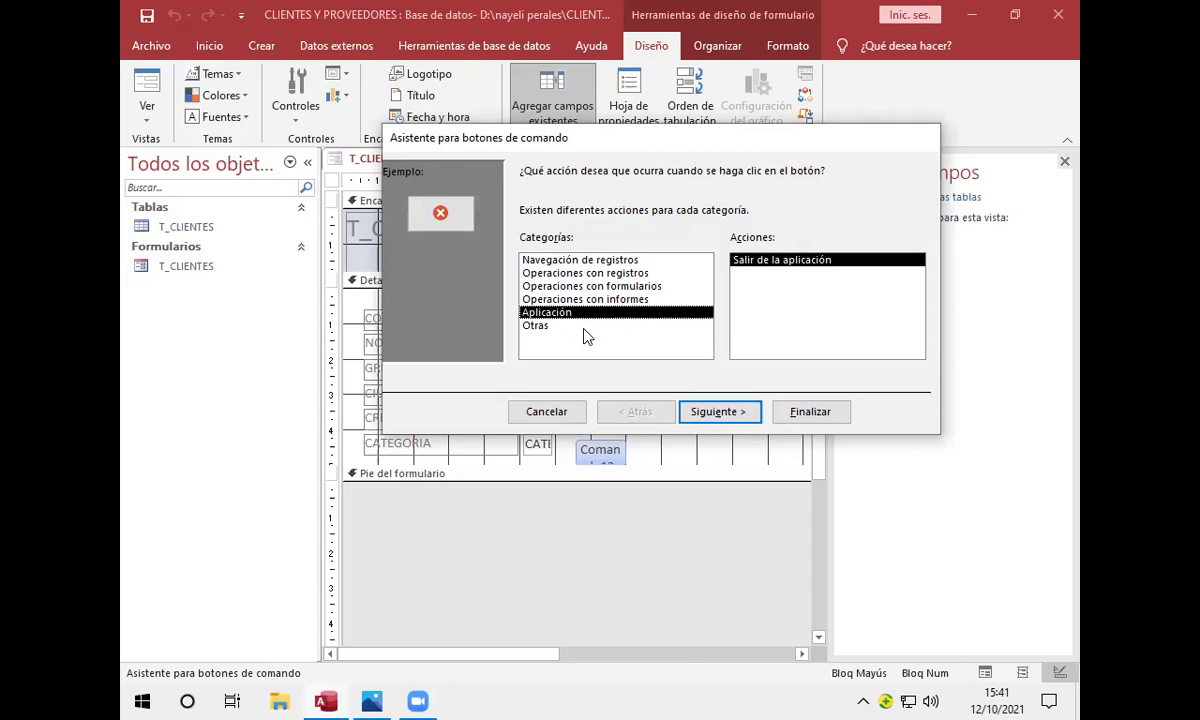
{"action": "left_click", "coordinate": [585, 329]}
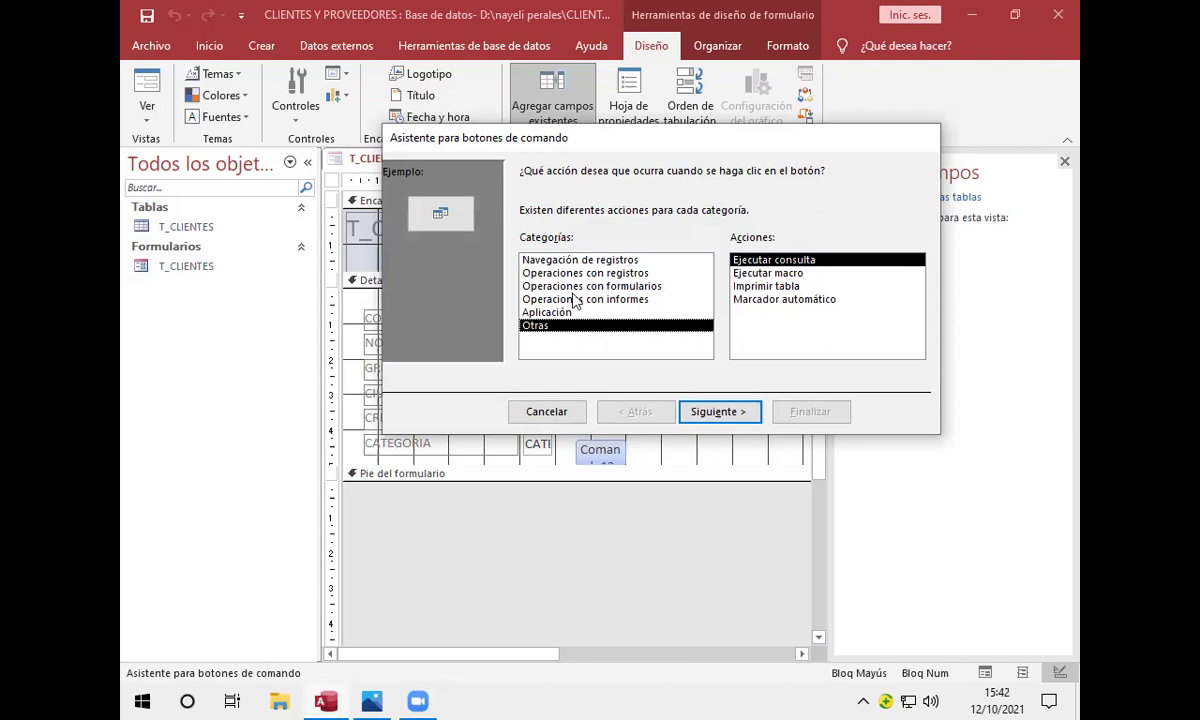
Step: Give the button the Navegación de registros action Ir al primer registro with the Ir al primero image, keeping its default name
{"action": "left_click", "coordinate": [572, 260]}
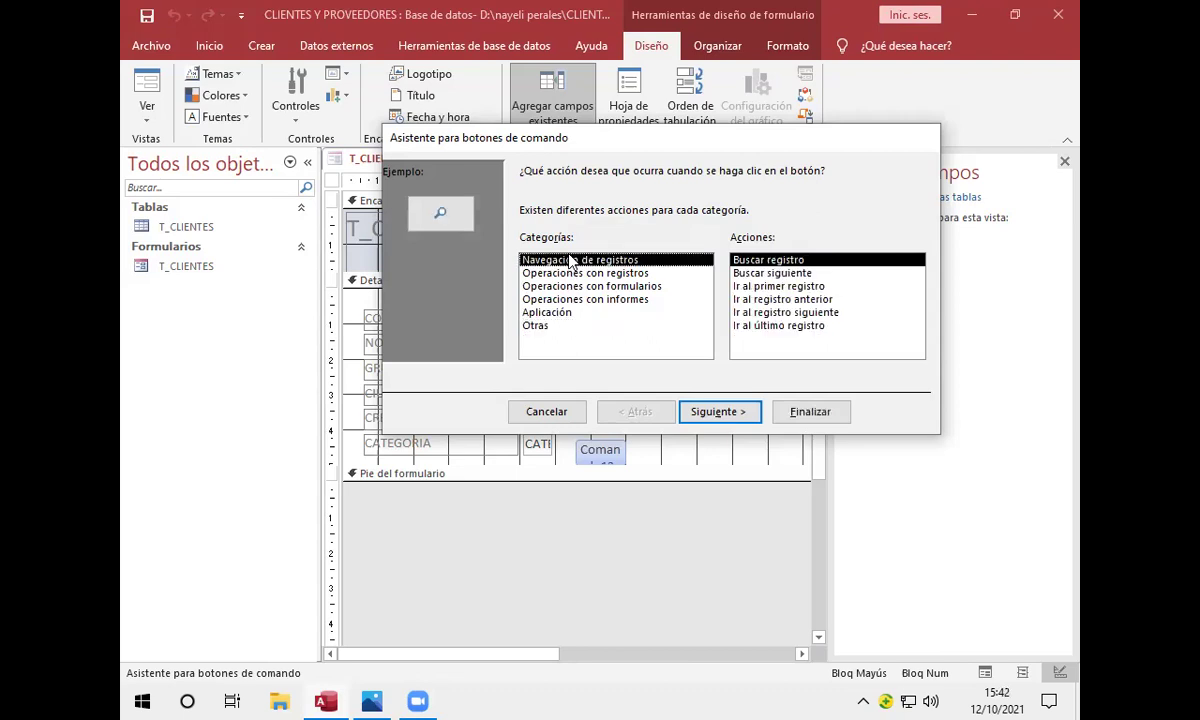
{"action": "left_click", "coordinate": [762, 288]}
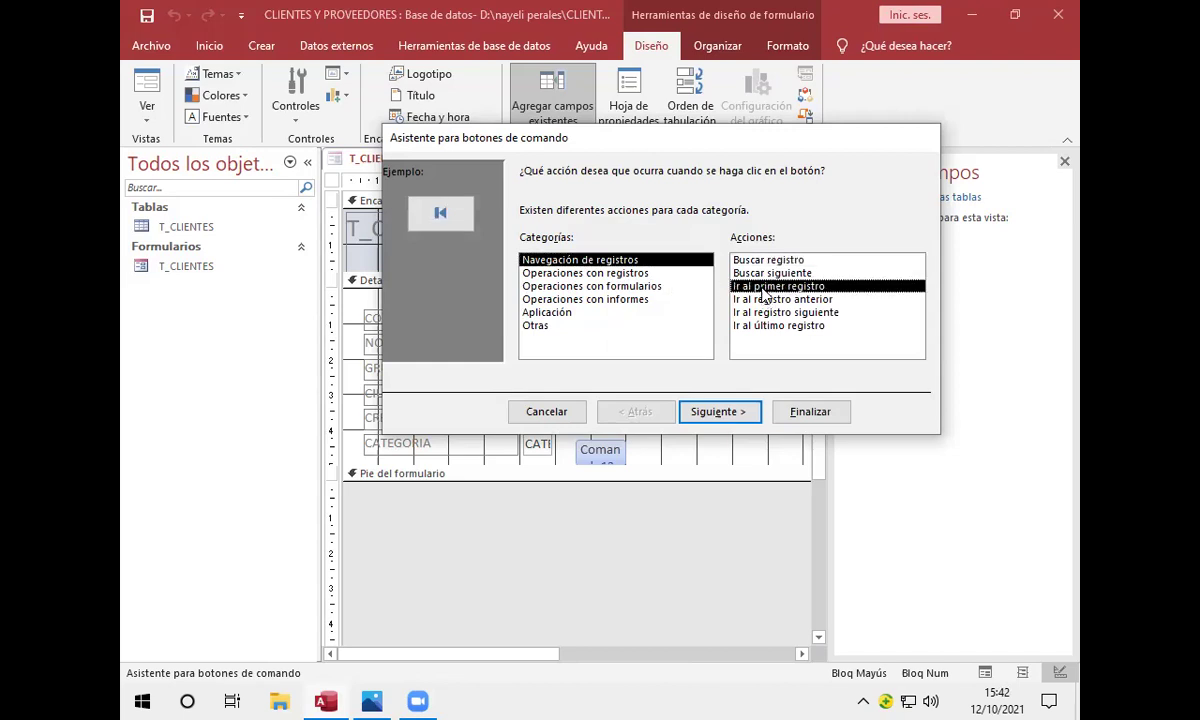
{"action": "left_click", "coordinate": [745, 413]}
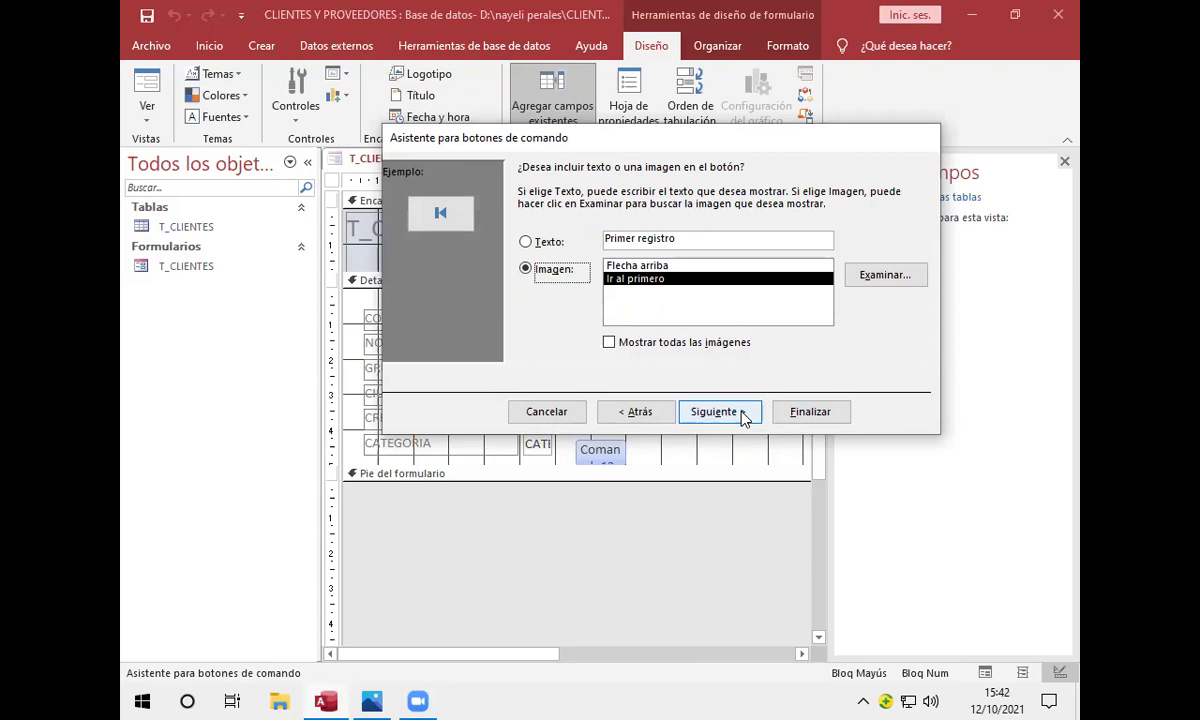
{"action": "left_click", "coordinate": [714, 412]}
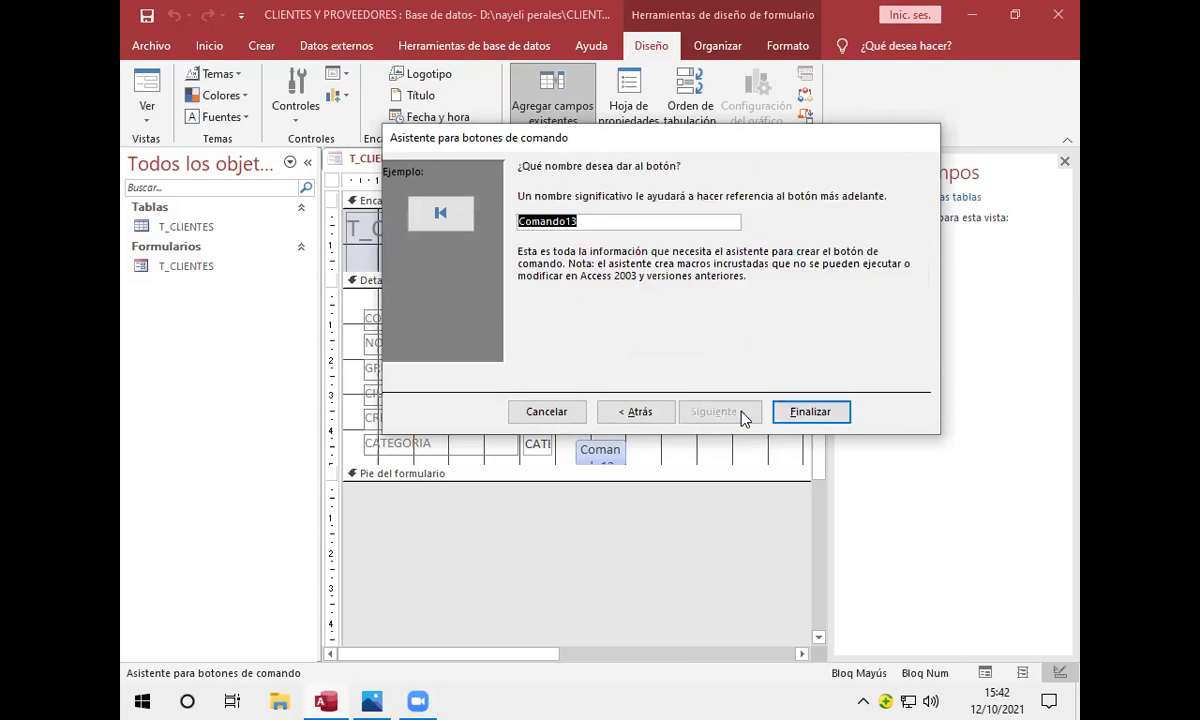
{"action": "left_click", "coordinate": [782, 412]}
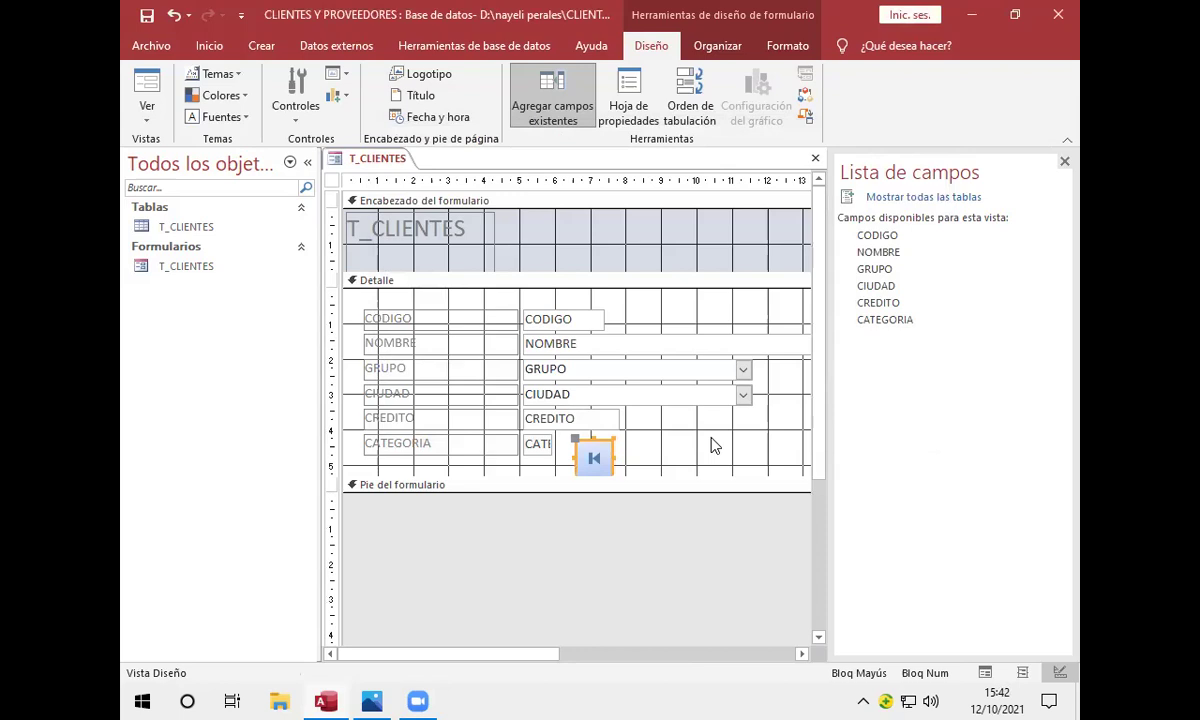
Step: Add a second command button beside the first with the action Ir al registro anterior and the Ir al anterior image
{"action": "left_click", "coordinate": [291, 126]}
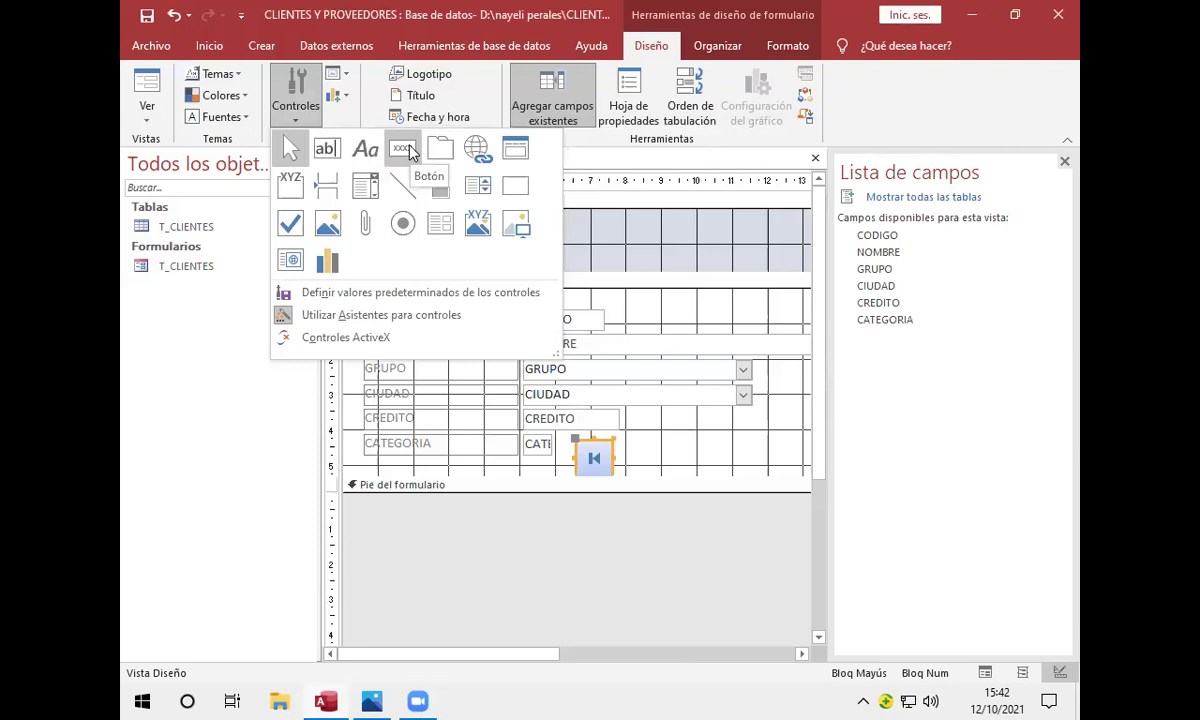
{"action": "left_click", "coordinate": [409, 148]}
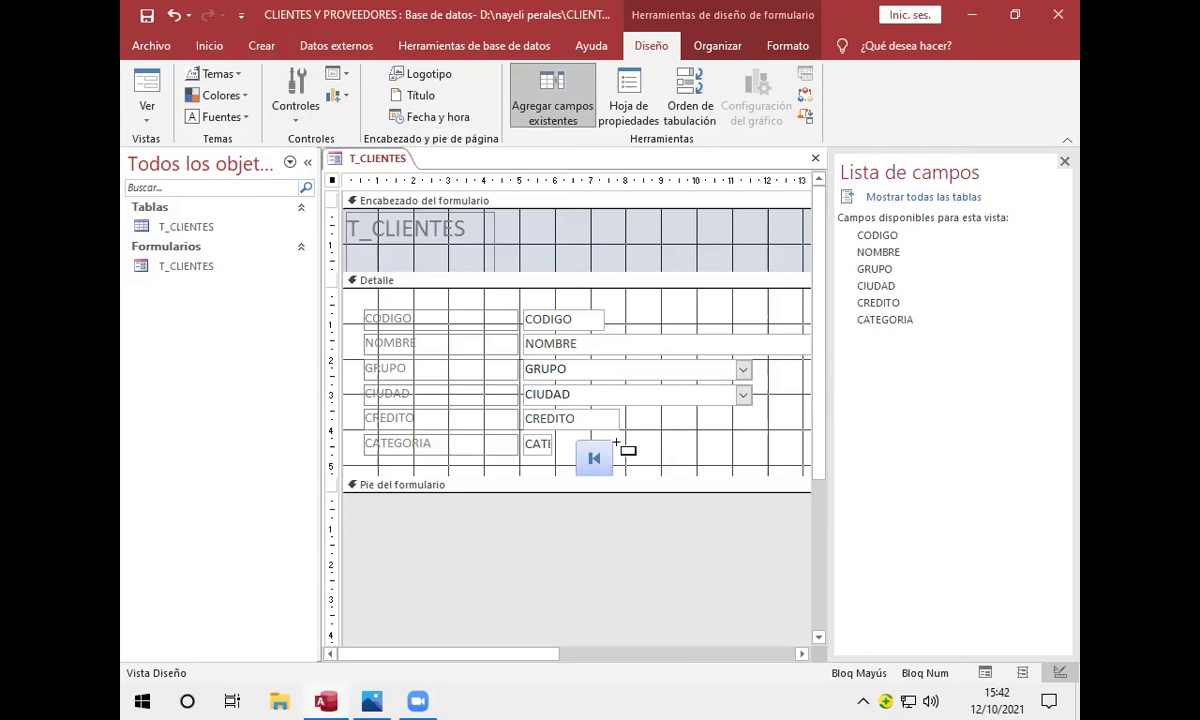
{"action": "left_click_drag", "start_coordinate": [616, 442], "coordinate": [655, 472]}
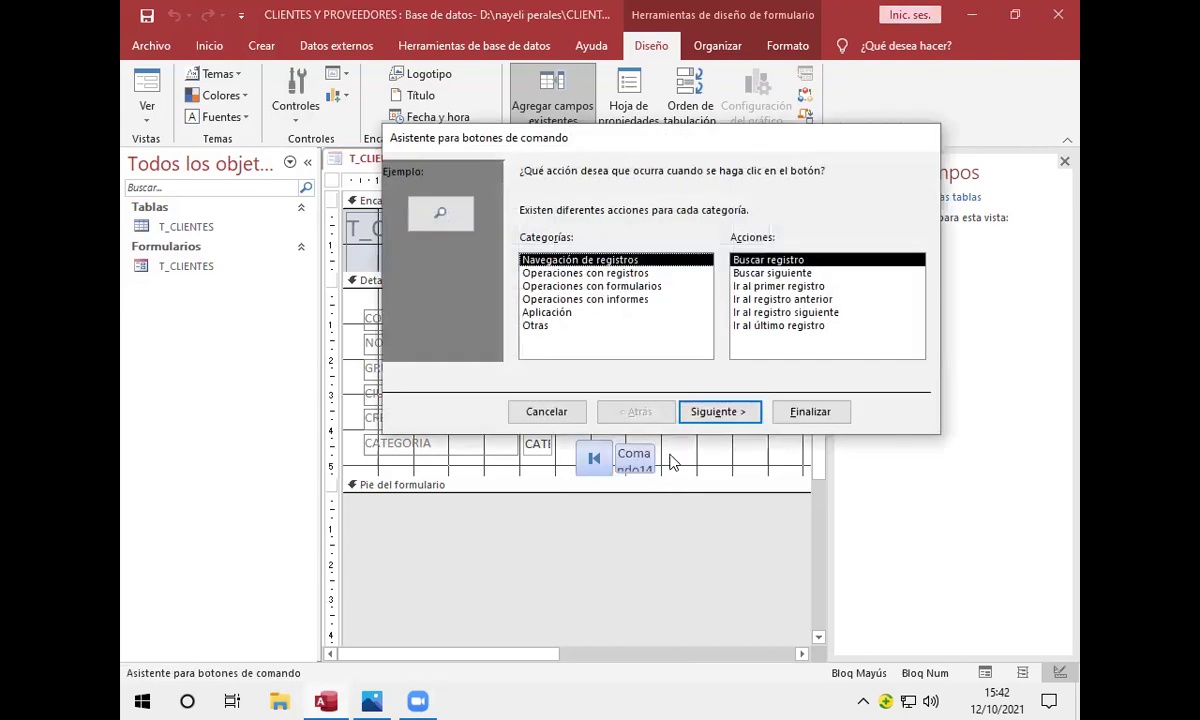
{"action": "left_click", "coordinate": [805, 299]}
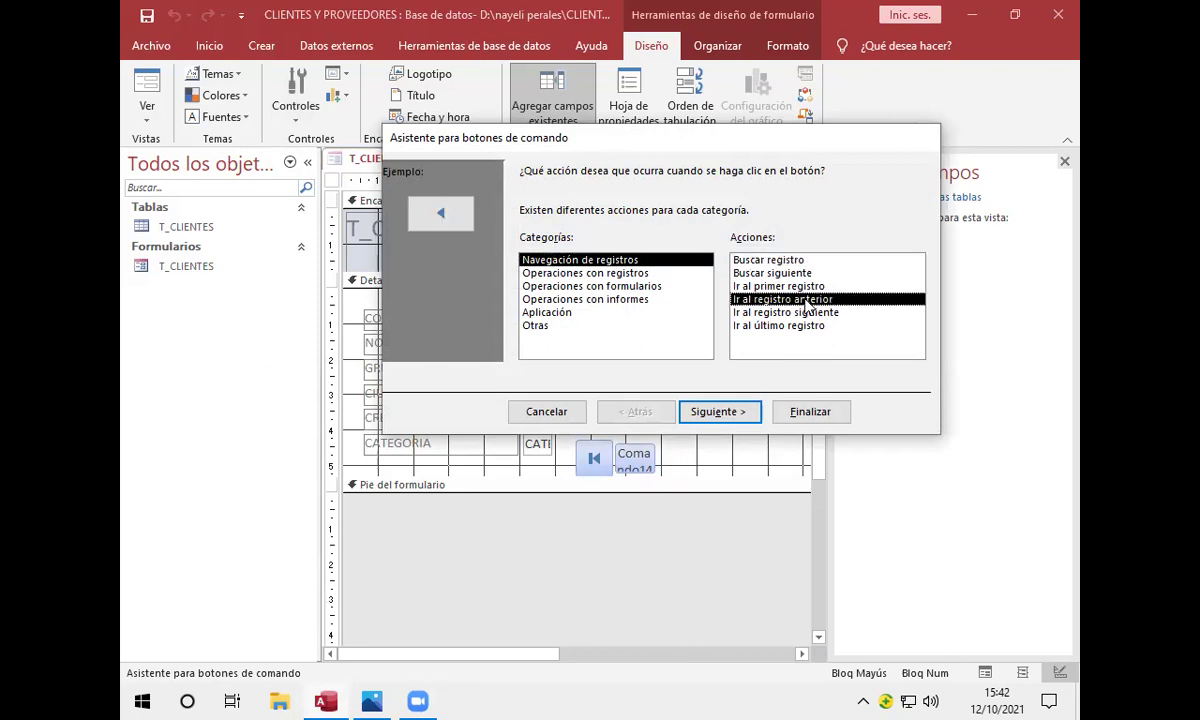
{"action": "left_click", "coordinate": [740, 418]}
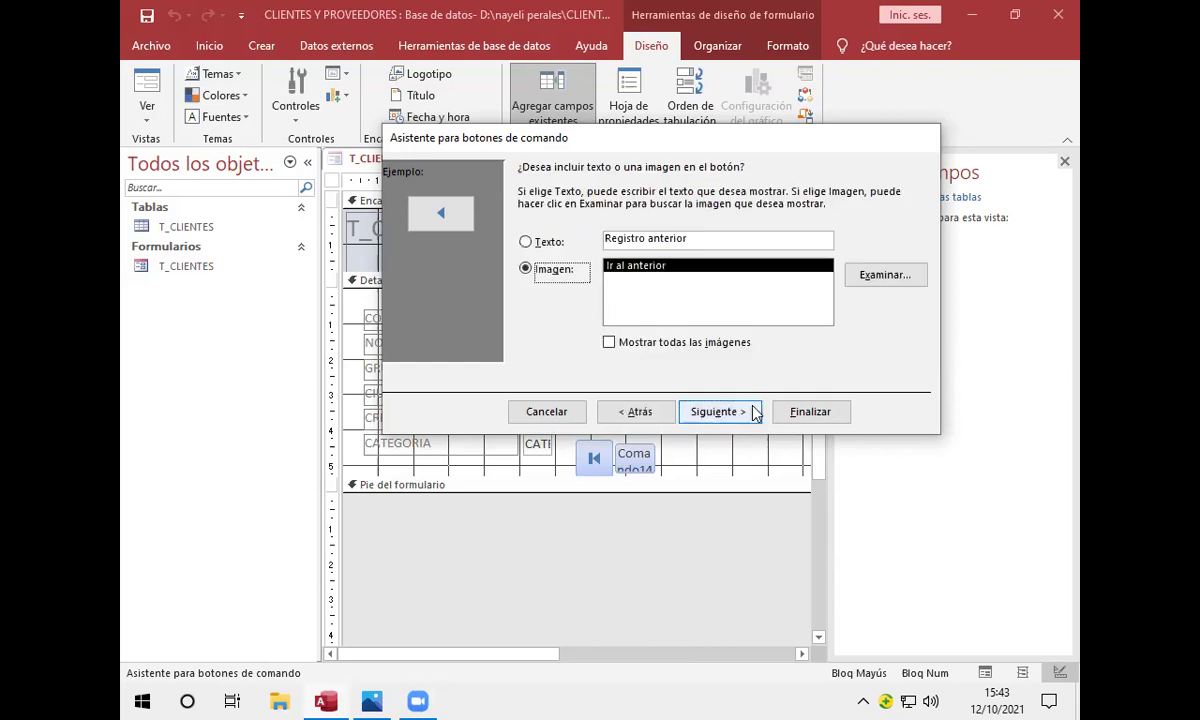
{"action": "left_click", "coordinate": [809, 414]}
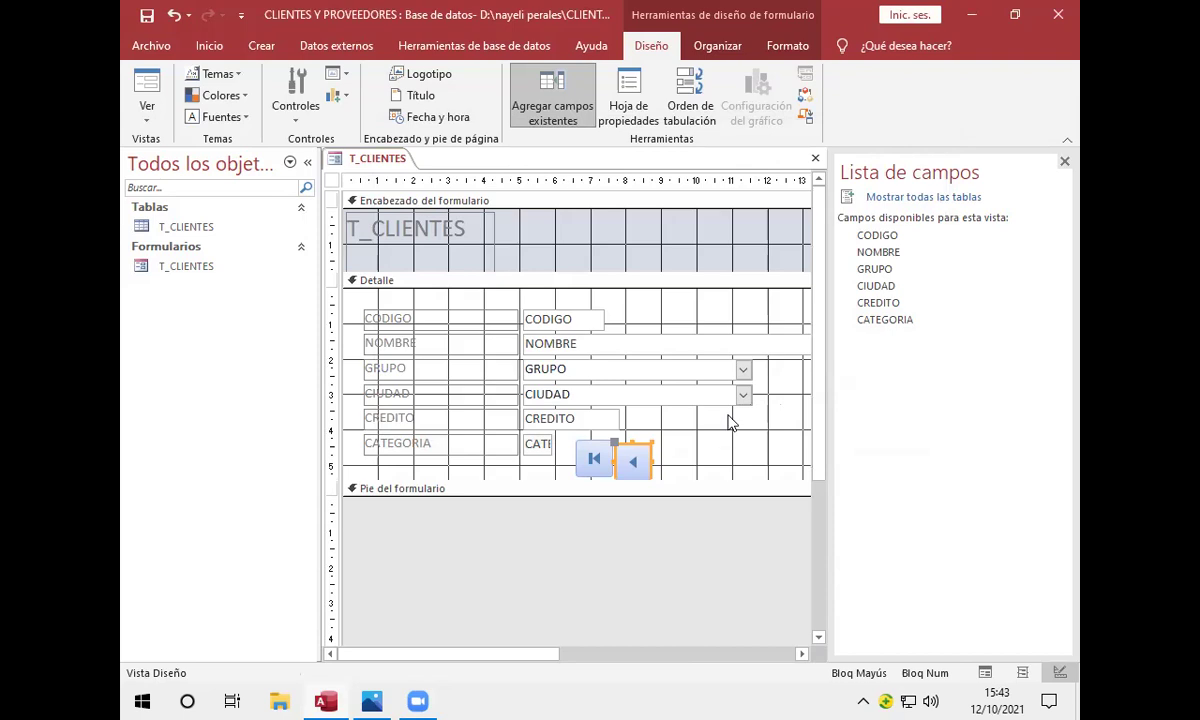
Step: Add a third command button in the row with the action Ir al registro siguiente and its default image
{"action": "left_click", "coordinate": [294, 122]}
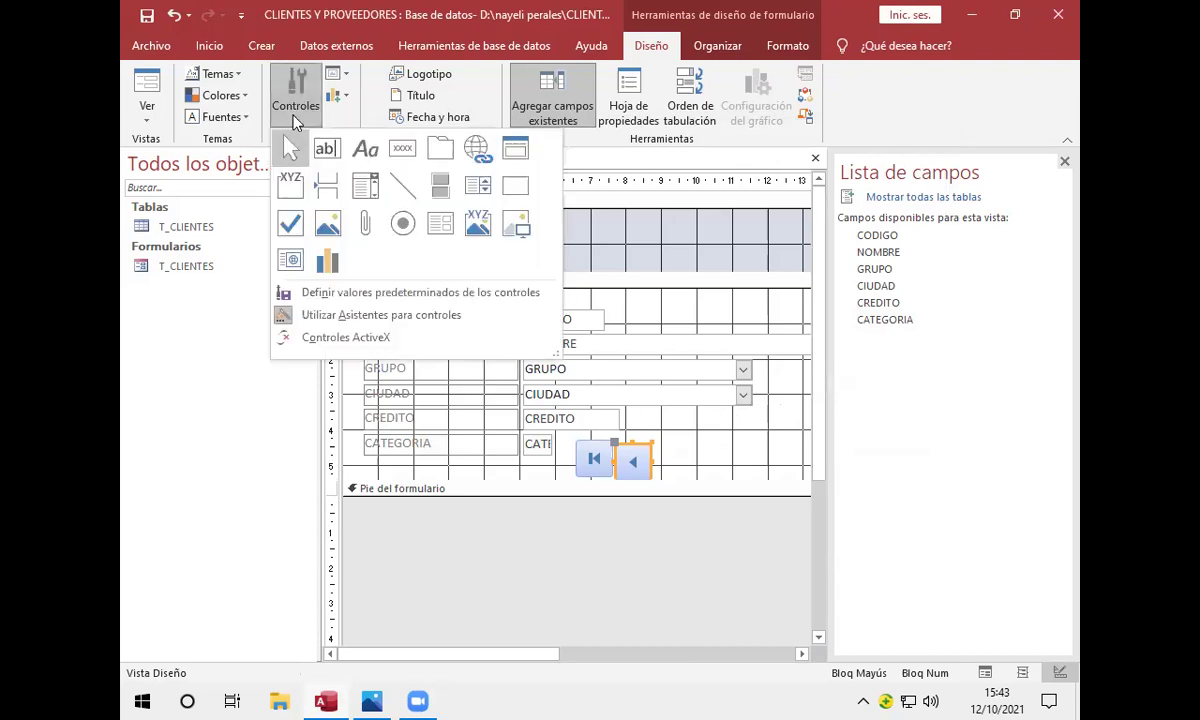
{"action": "left_click", "coordinate": [402, 148]}
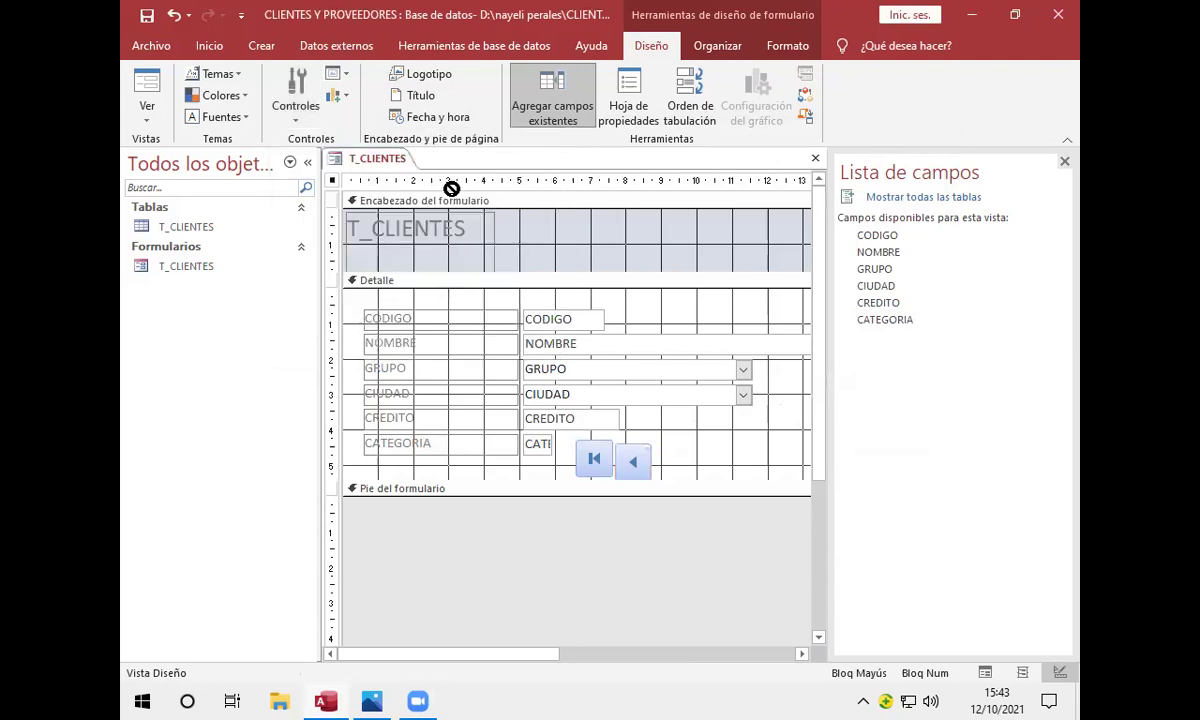
{"action": "left_click_drag", "start_coordinate": [656, 443], "coordinate": [693, 473]}
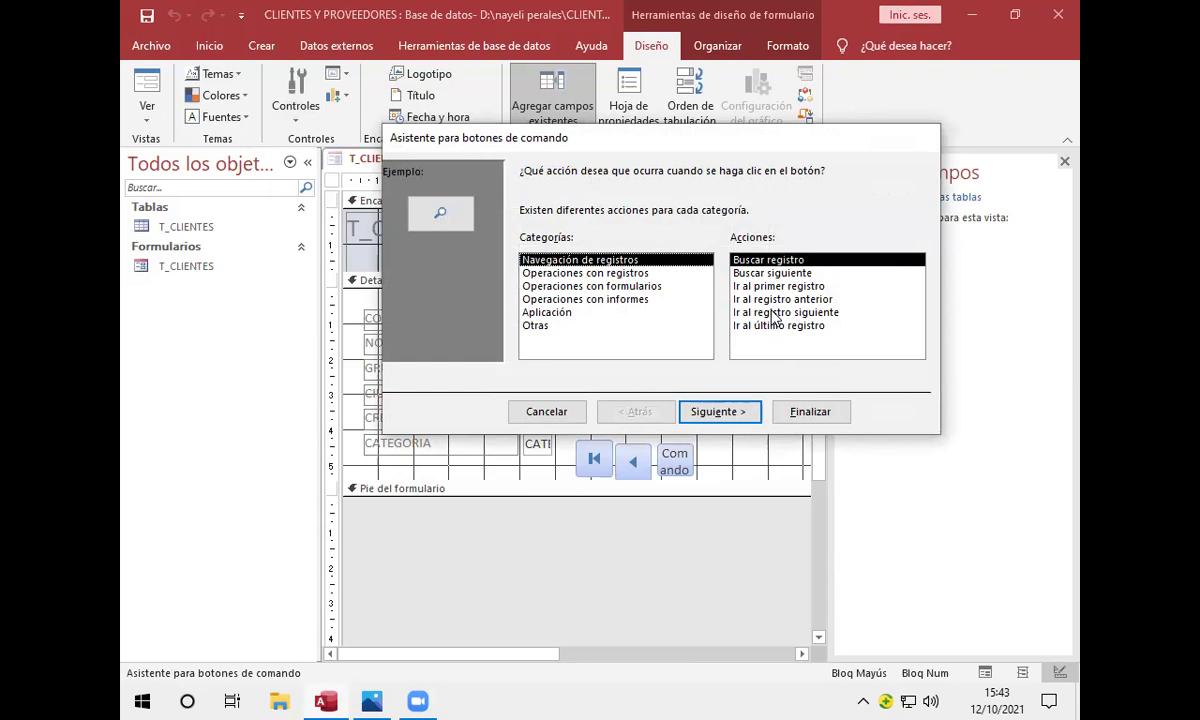
{"action": "left_click", "coordinate": [774, 314]}
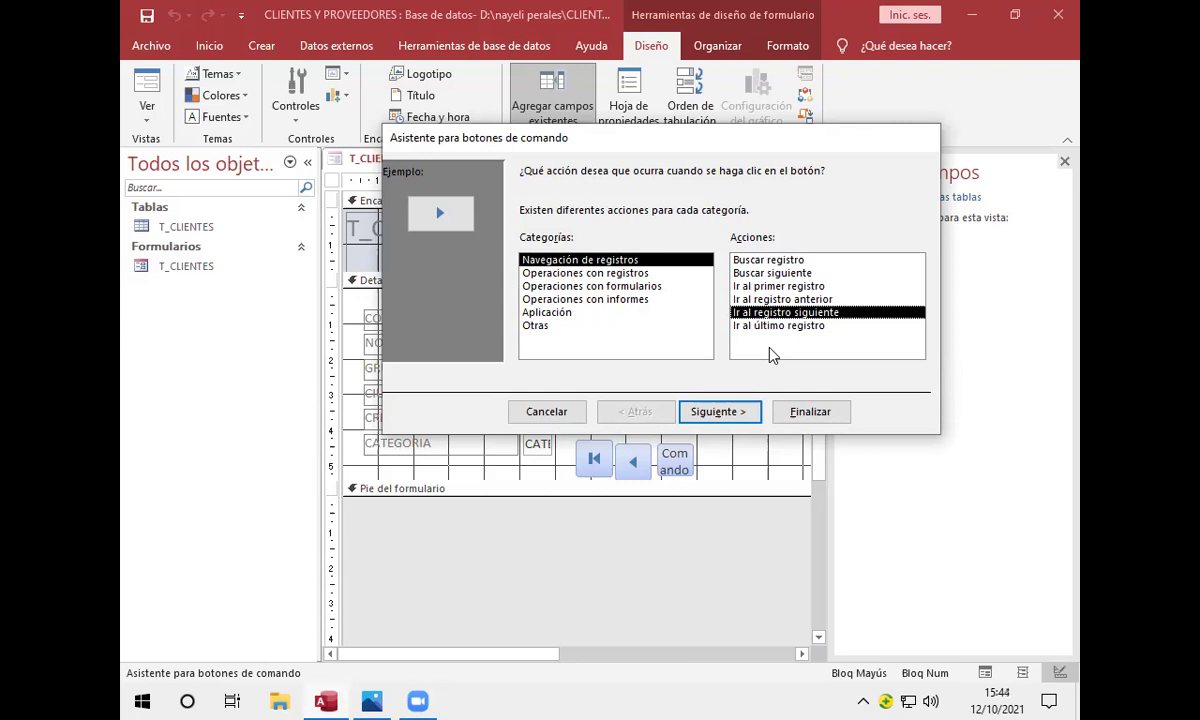
{"action": "left_click", "coordinate": [734, 411]}
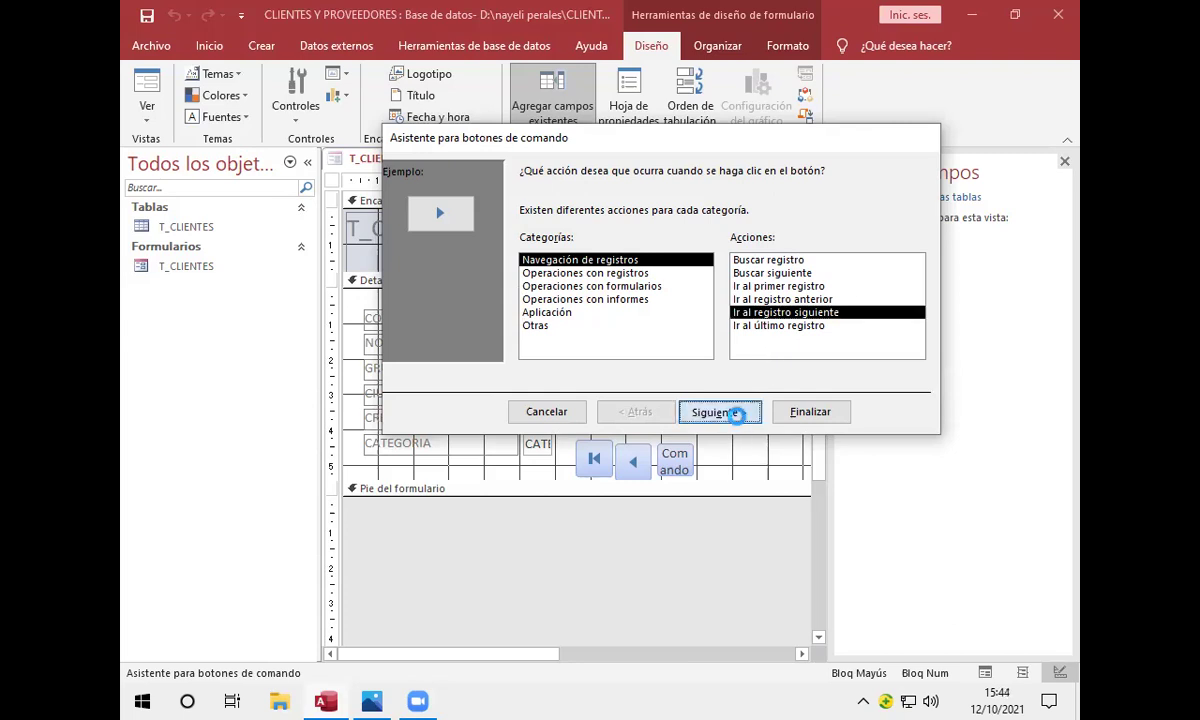
{"action": "left_click", "coordinate": [795, 418]}
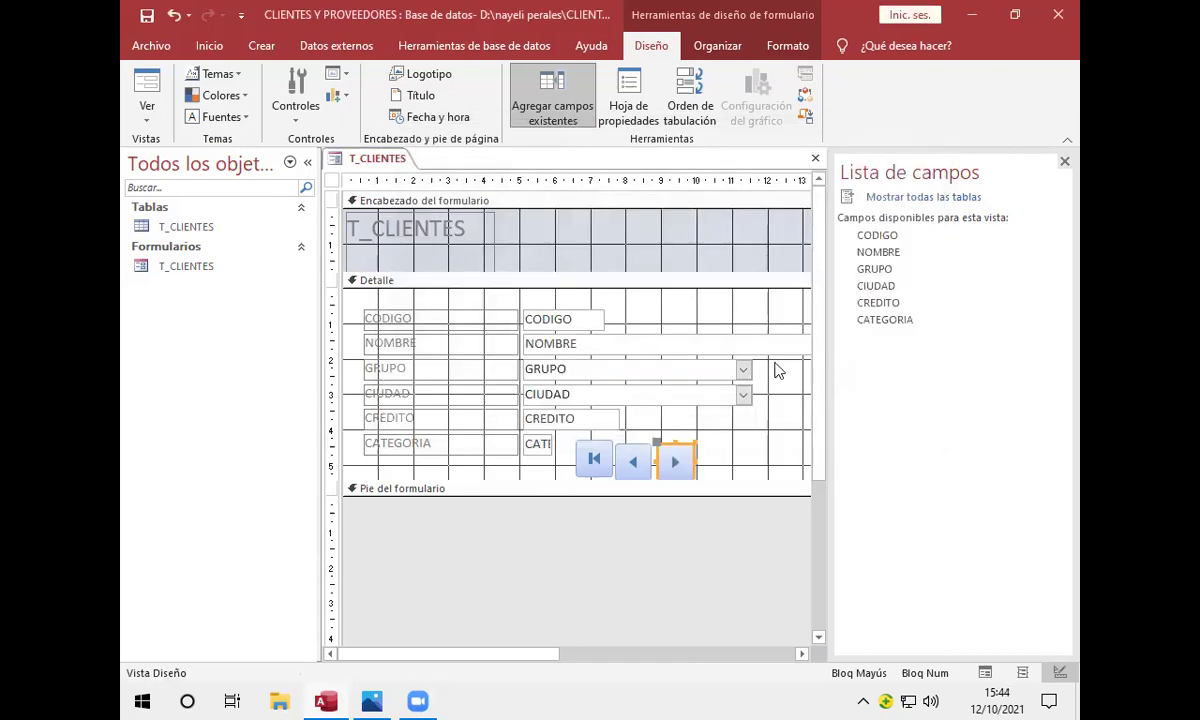
Step: Add a fourth command button at the end of the row with the action Ir al último registro and the Ir al último image
{"action": "left_click", "coordinate": [290, 112]}
{"action": "left_click", "coordinate": [399, 148]}
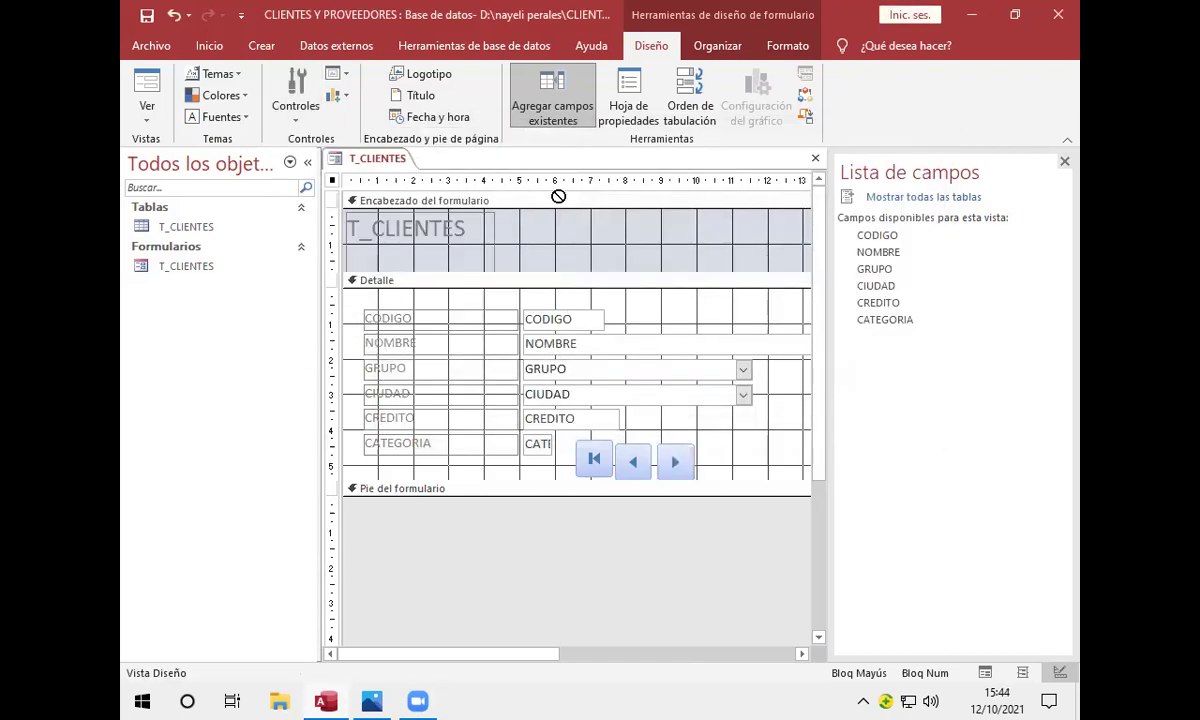
{"action": "left_click_drag", "start_coordinate": [704, 445], "coordinate": [739, 480]}
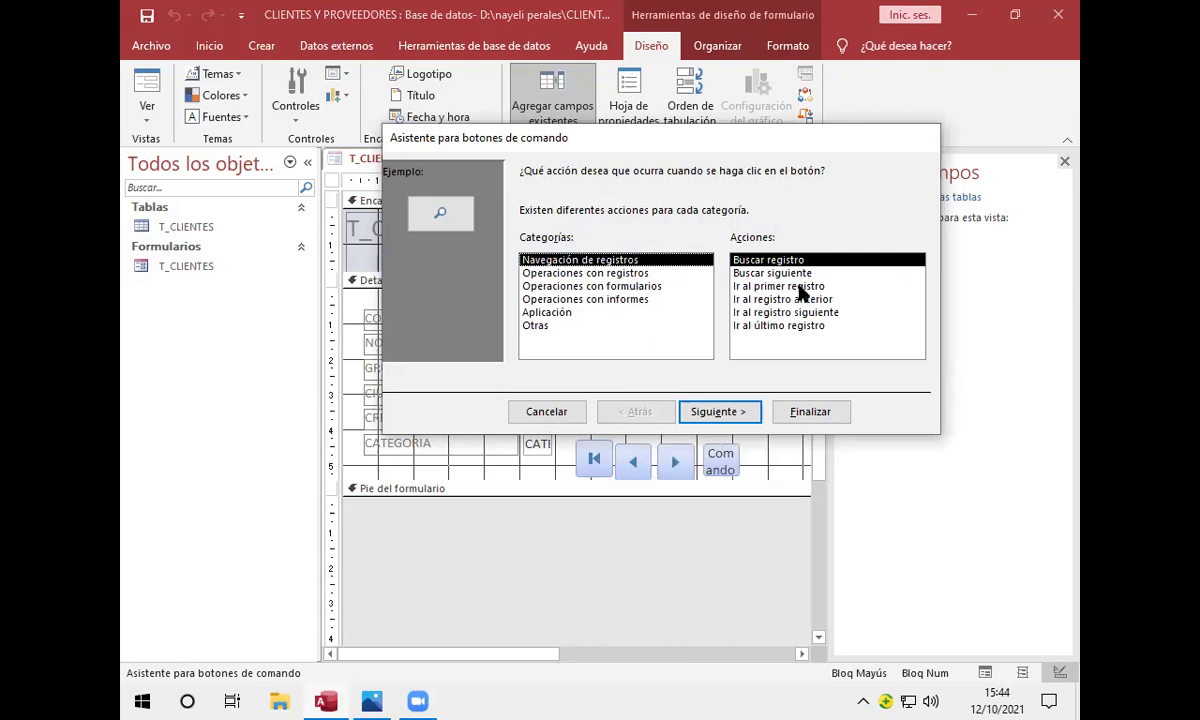
{"action": "left_click", "coordinate": [810, 326]}
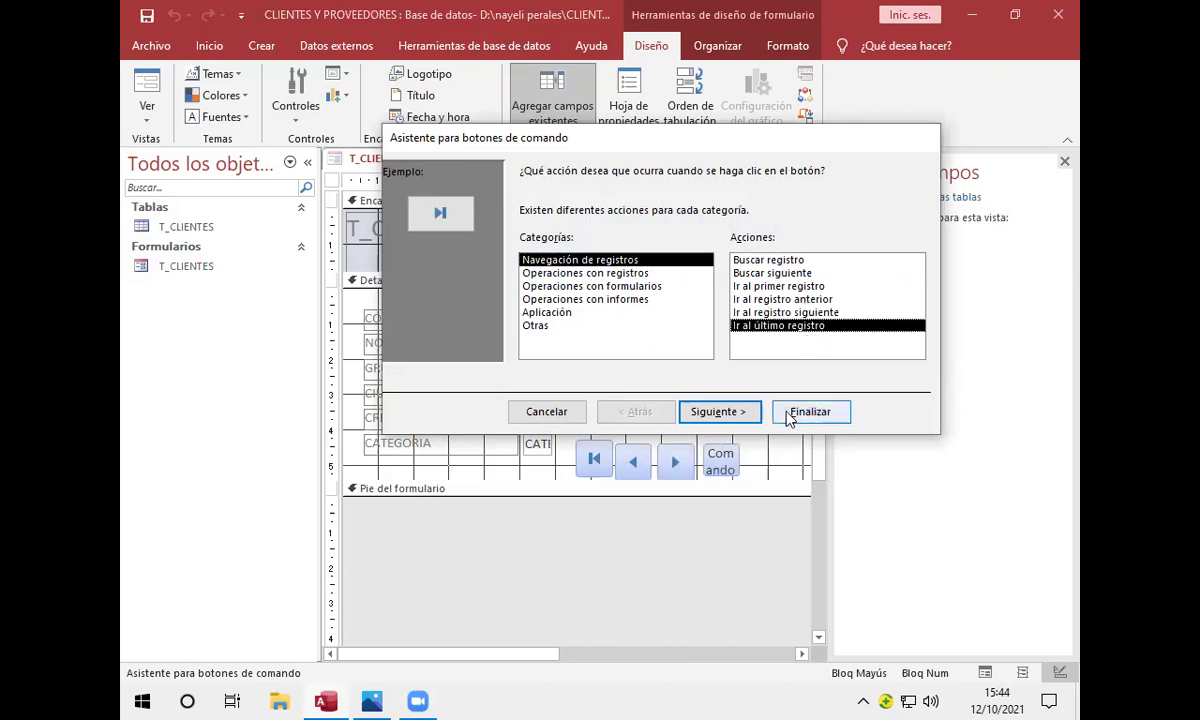
{"action": "left_click", "coordinate": [716, 411]}
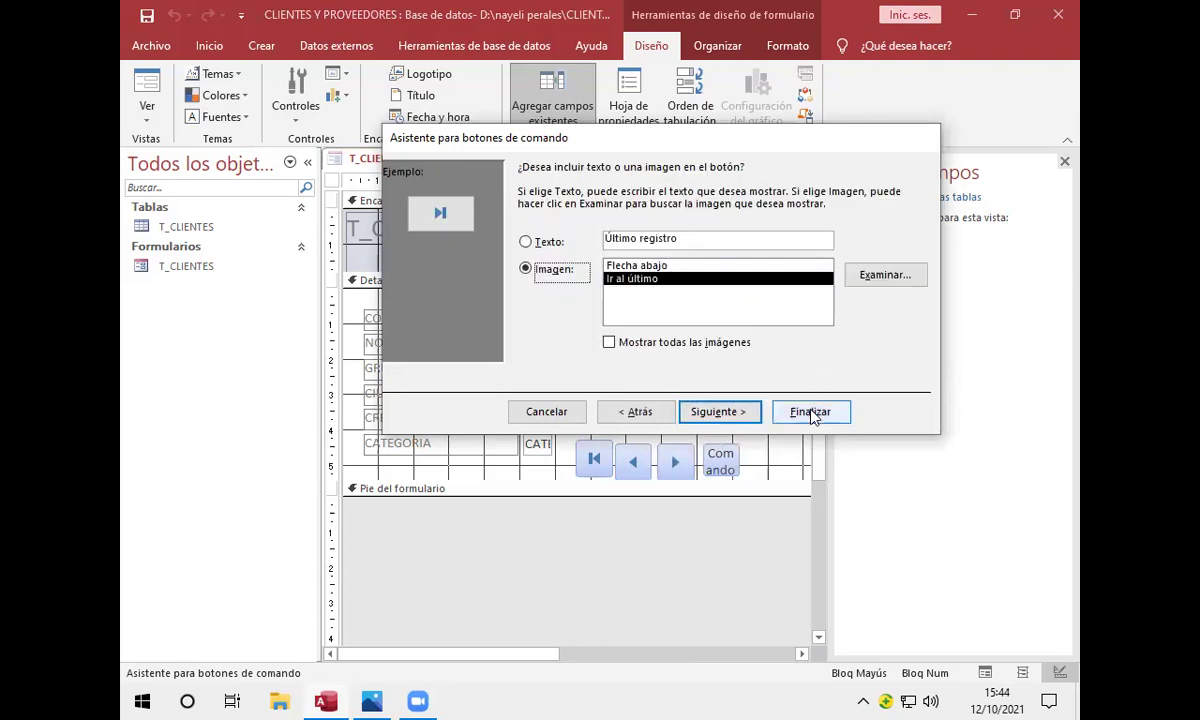
{"action": "left_click", "coordinate": [808, 411]}
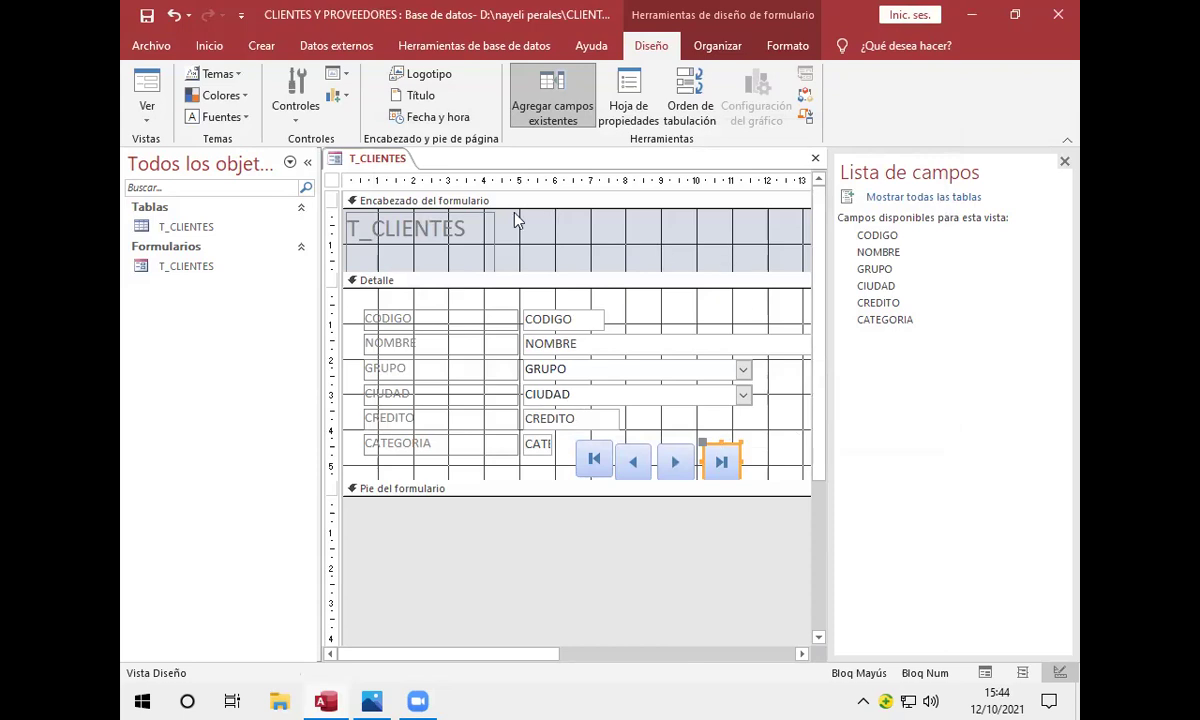
Step: Display T_CLIENTES in form view and test the next-record and last-record buttons
{"action": "right_click", "coordinate": [358, 161]}
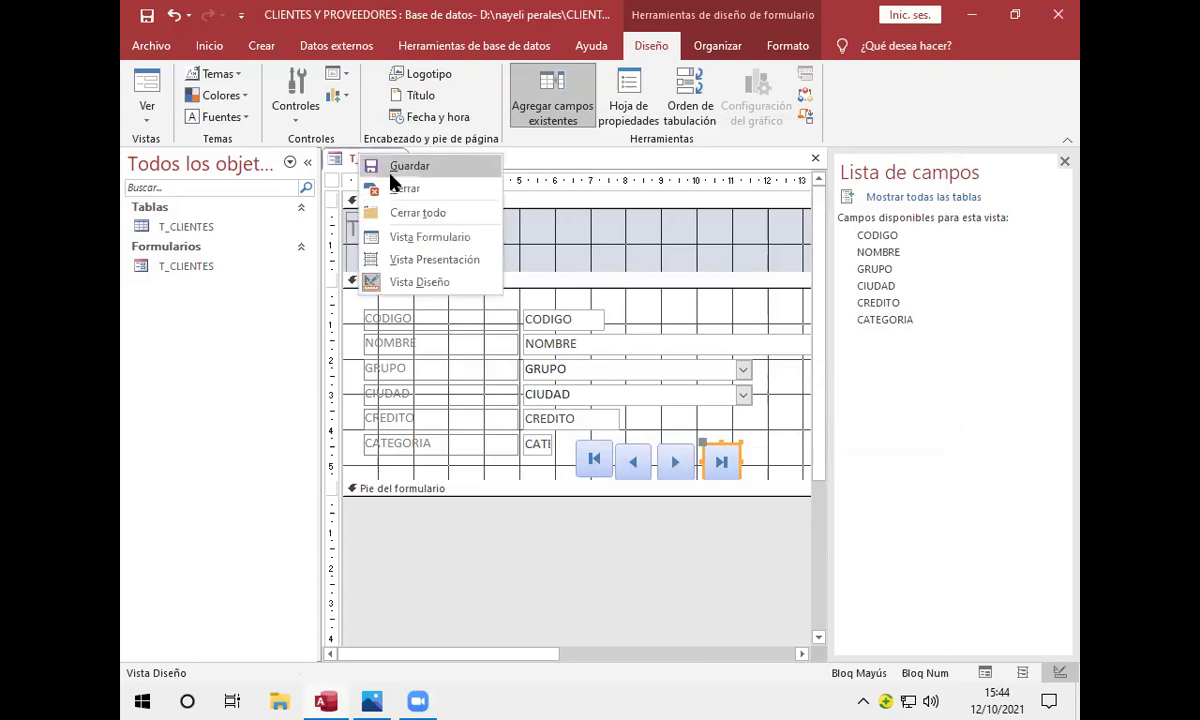
{"action": "left_click", "coordinate": [417, 240]}
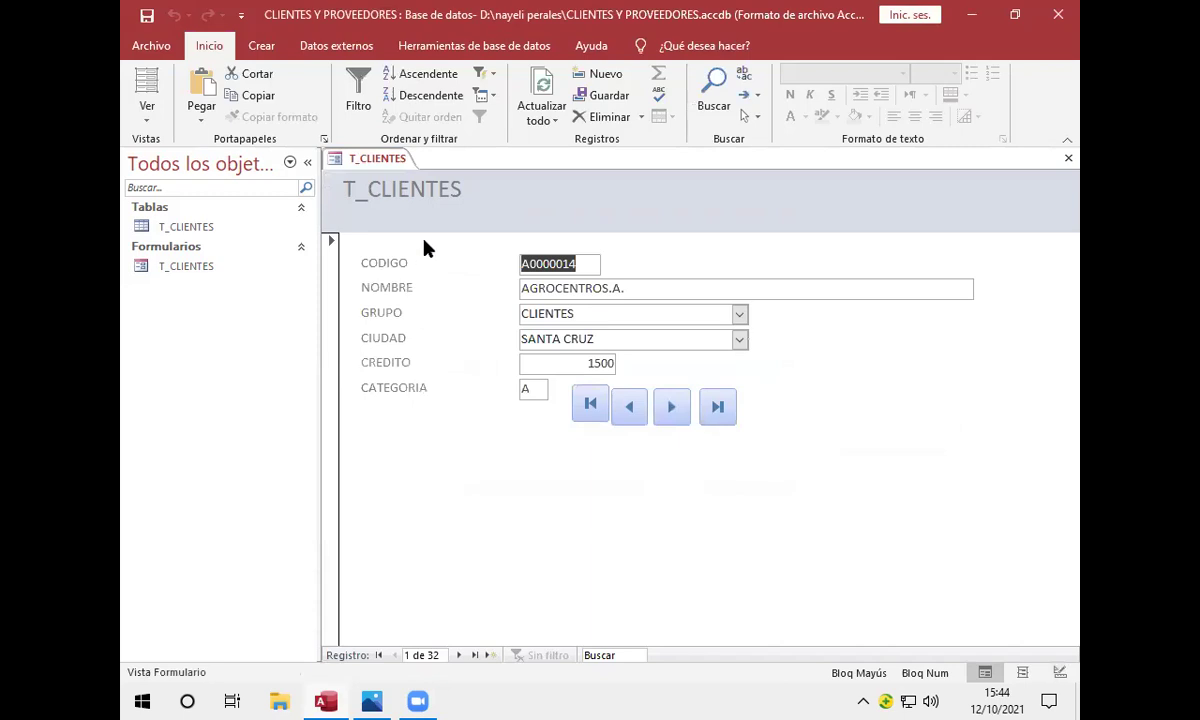
{"action": "left_click", "coordinate": [676, 418]}
{"action": "left_click", "coordinate": [672, 407]}
{"action": "left_click", "coordinate": [672, 407]}
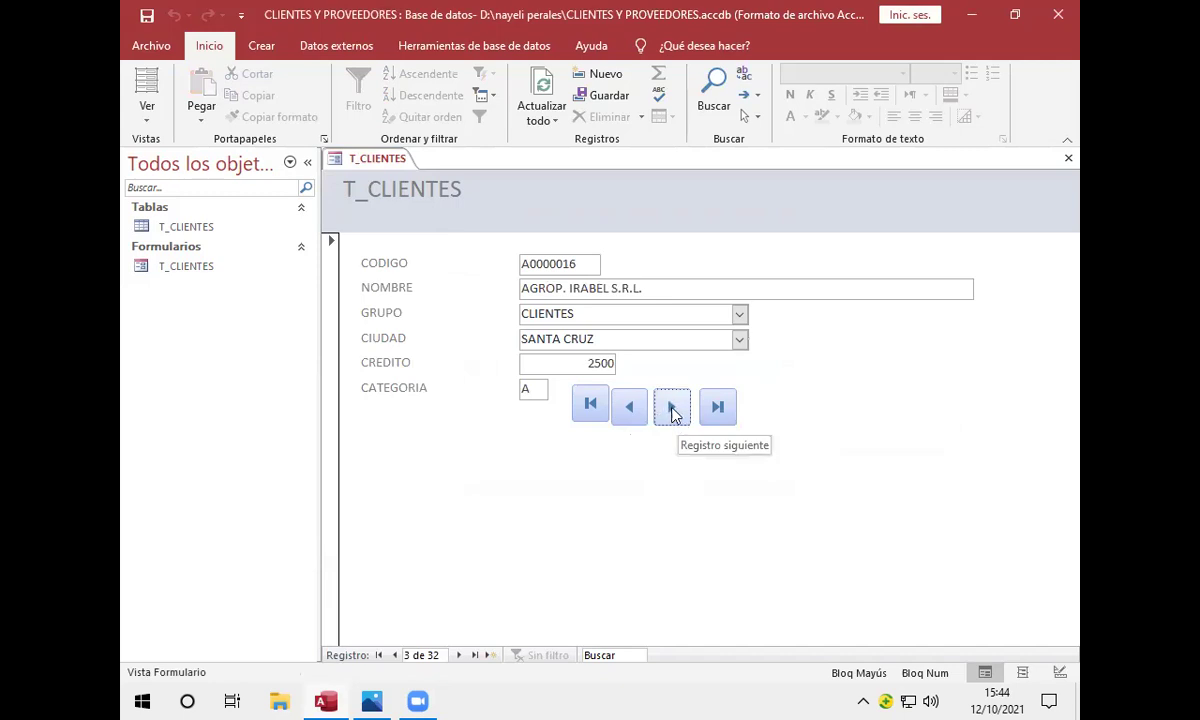
{"action": "left_click", "coordinate": [716, 408]}
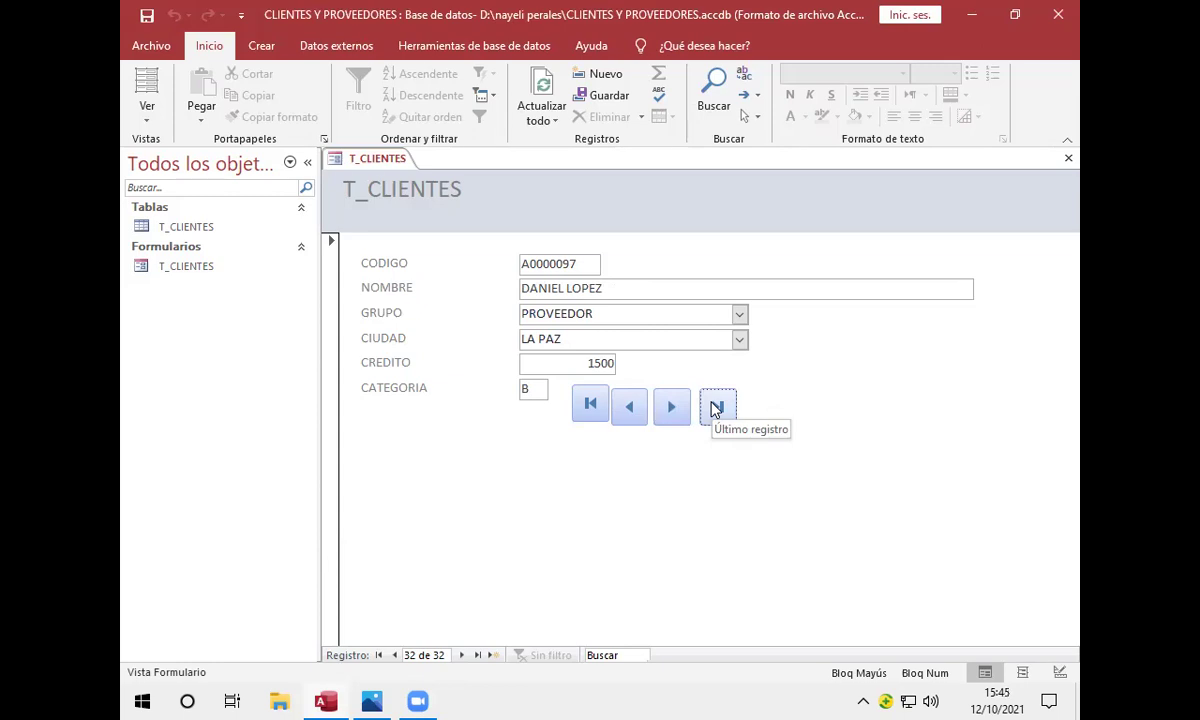
Step: Test the previous-record and first-record buttons on the T_CLIENTES form
{"action": "left_click", "coordinate": [628, 410]}
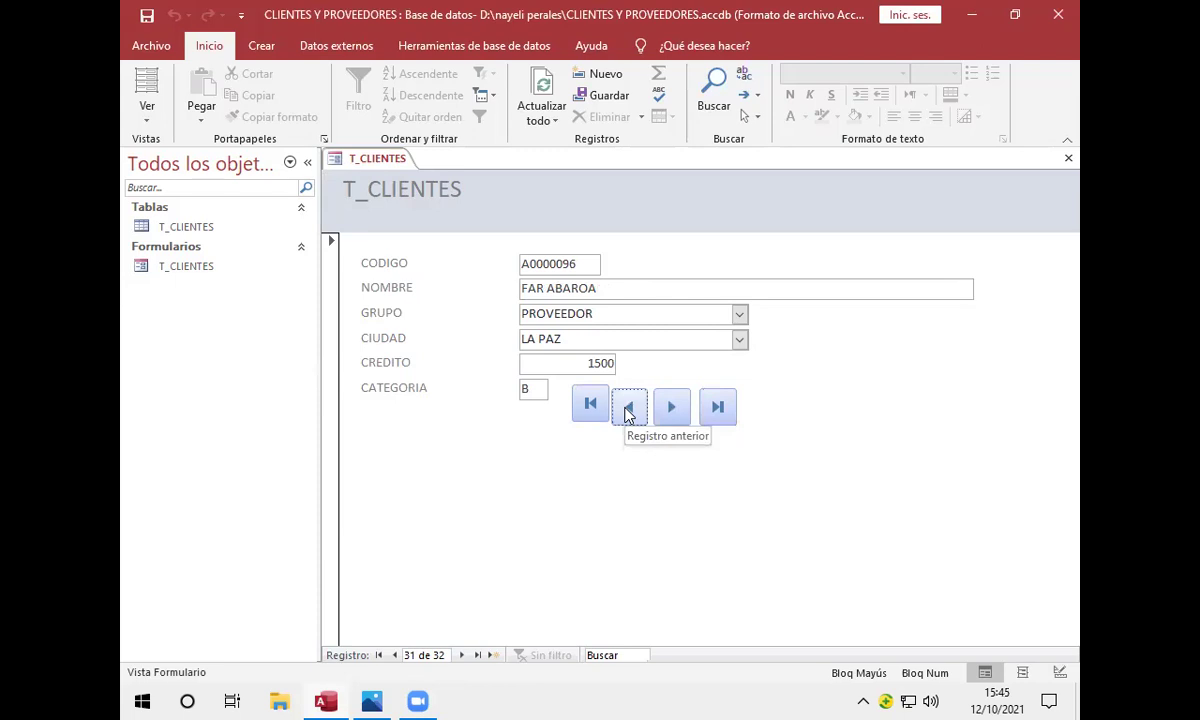
{"action": "left_click", "coordinate": [597, 412]}
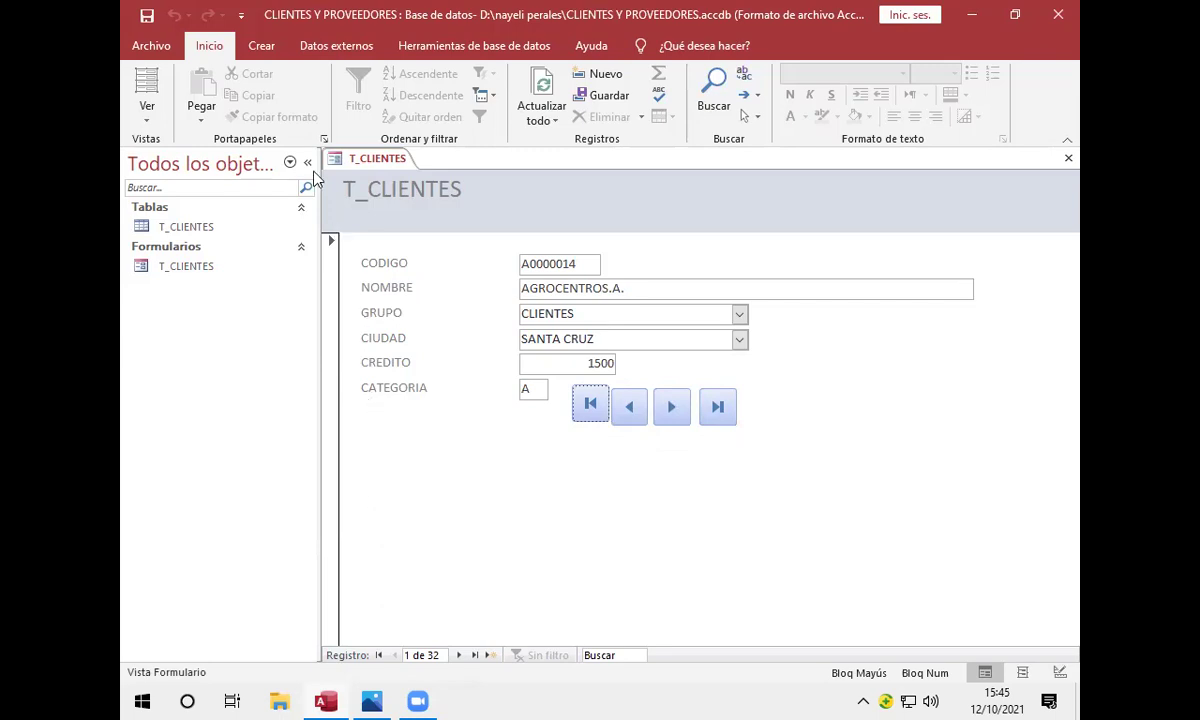
Step: In design view, add a command button below the navigation row with the form operation Cerrar formulario and the text Cerrar formulario
{"action": "right_click", "coordinate": [384, 156]}
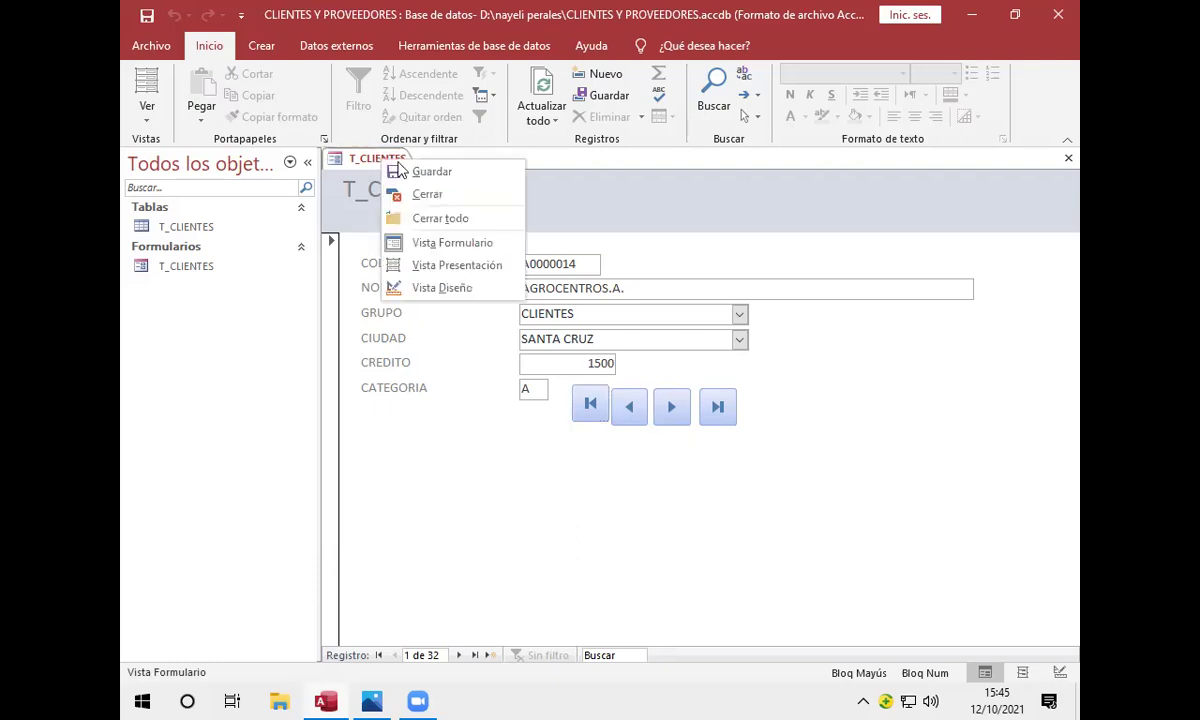
{"action": "left_click", "coordinate": [445, 288]}
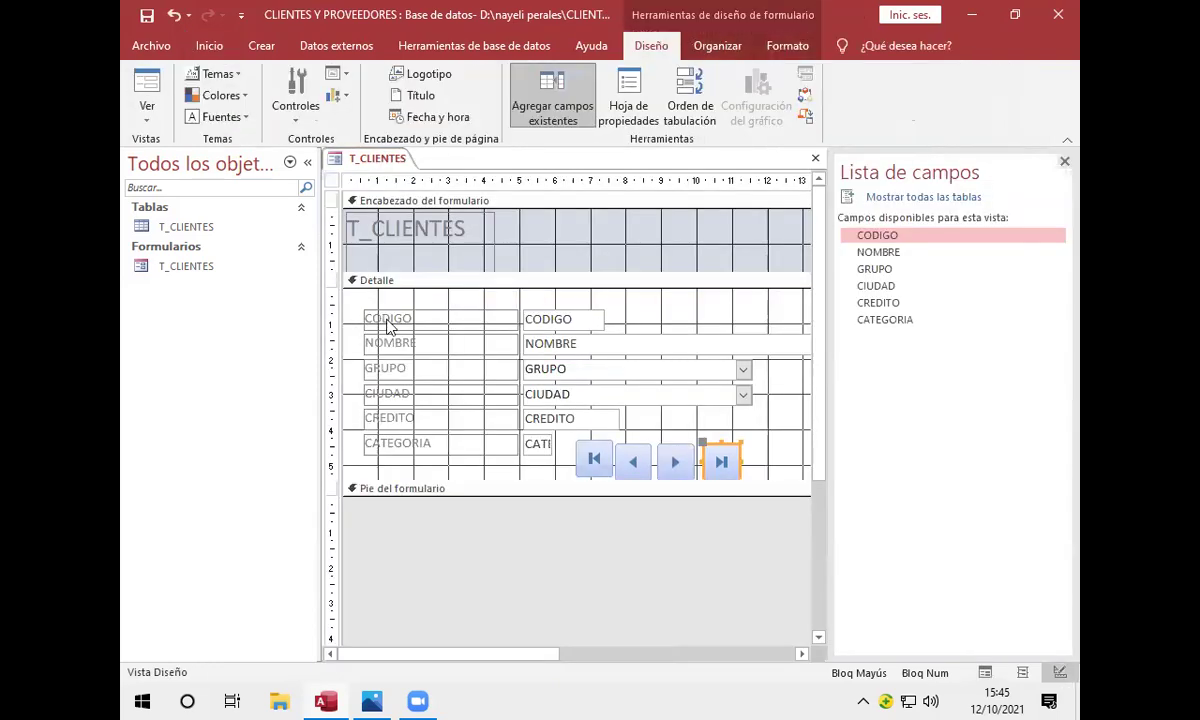
{"action": "left_click", "coordinate": [298, 120]}
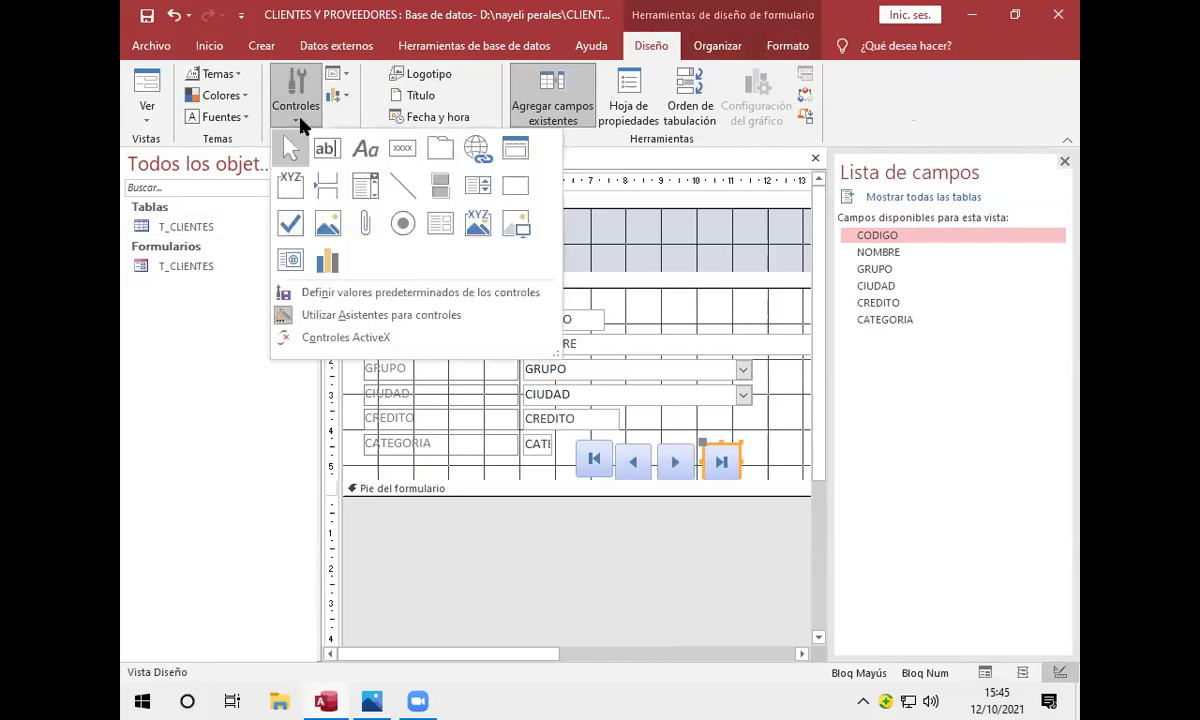
{"action": "left_click", "coordinate": [405, 155]}
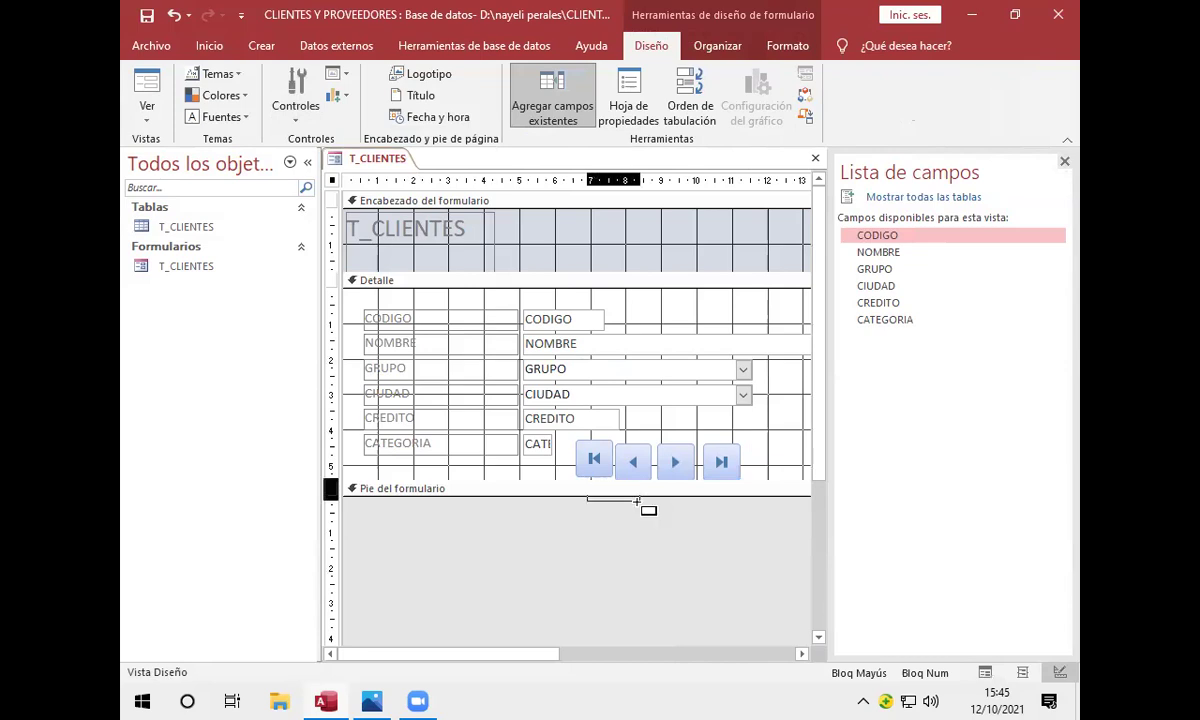
{"action": "left_click_drag", "start_coordinate": [590, 479], "coordinate": [638, 508]}
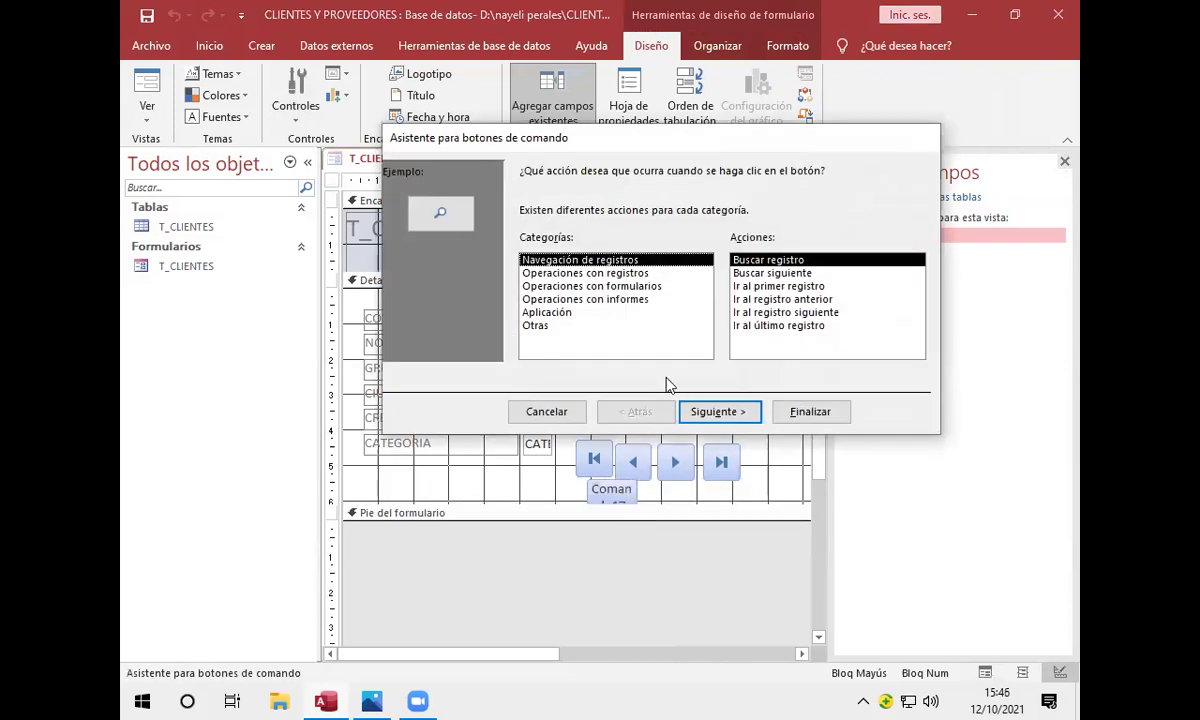
{"action": "left_click", "coordinate": [640, 286]}
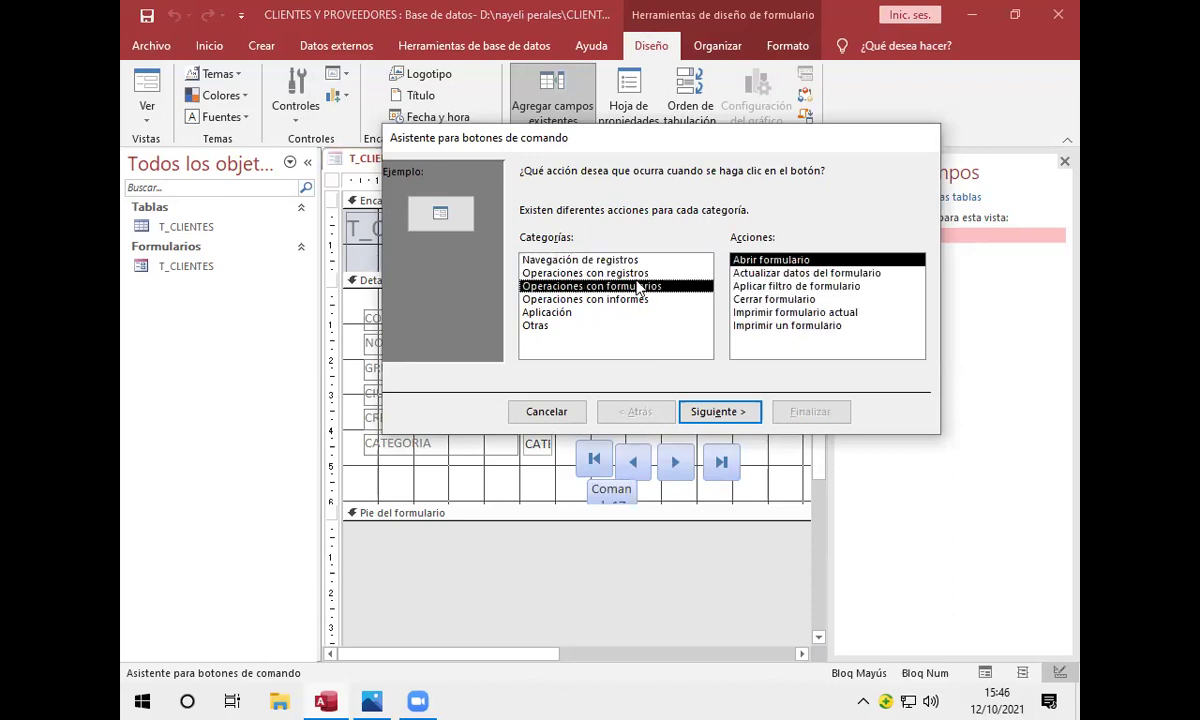
{"action": "left_click", "coordinate": [801, 300]}
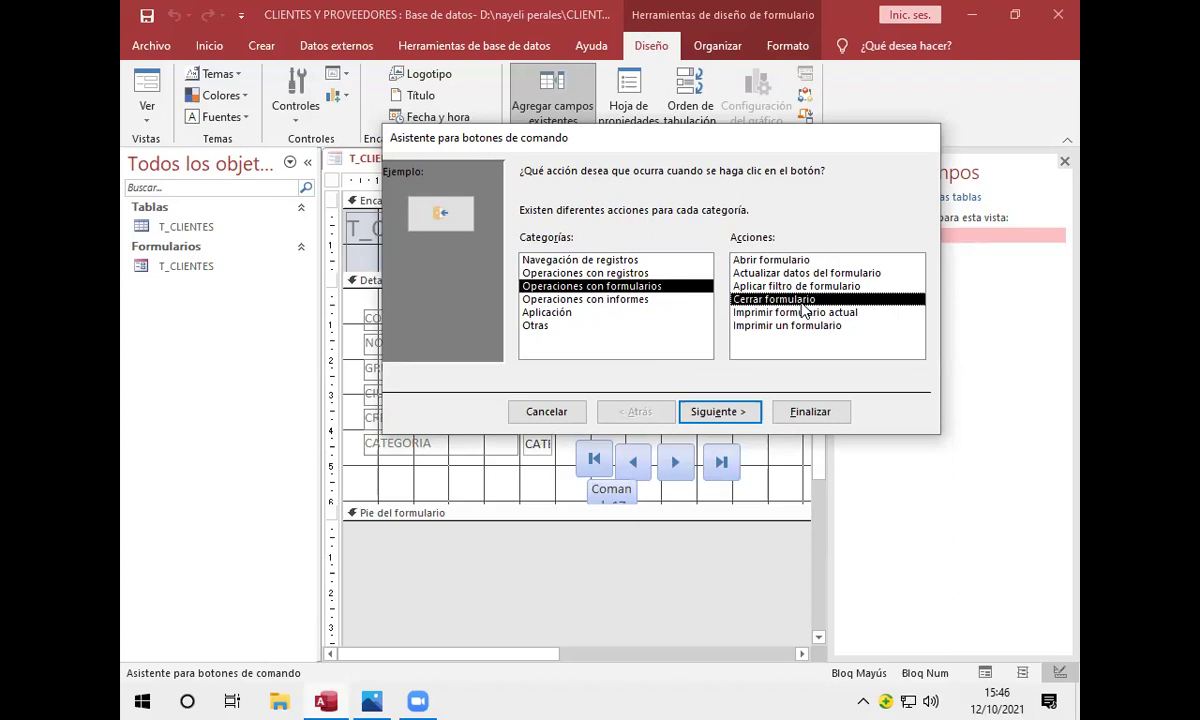
{"action": "left_click", "coordinate": [735, 412]}
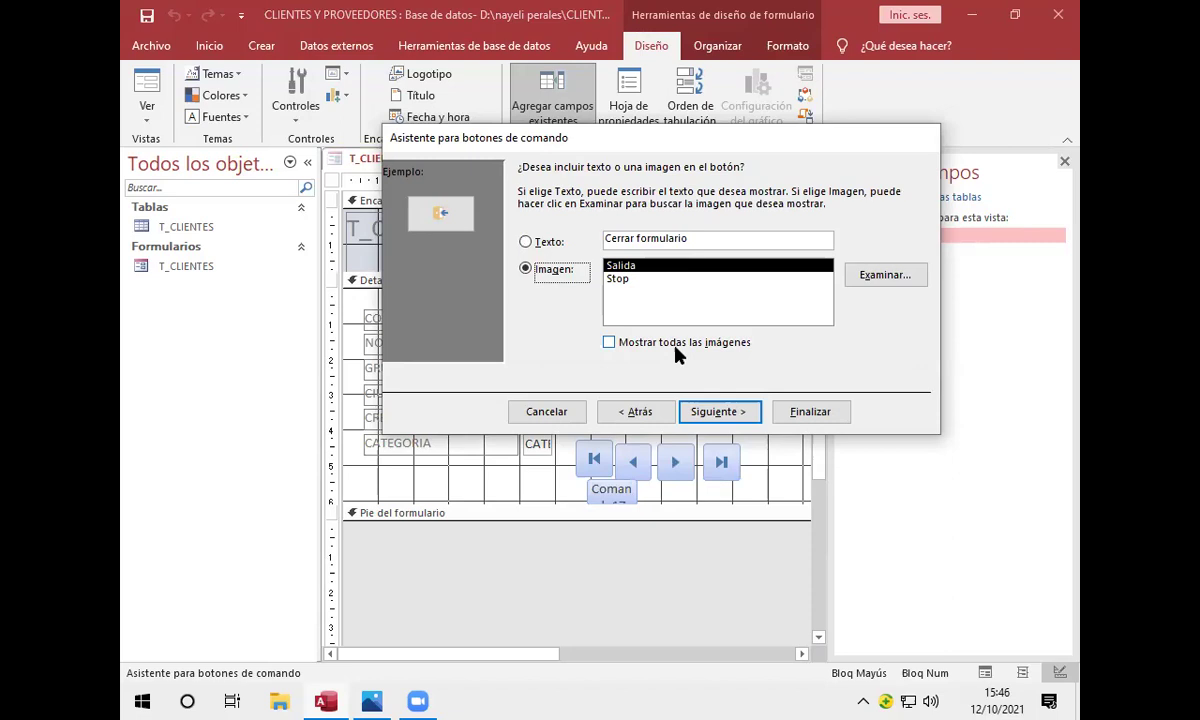
{"action": "left_click", "coordinate": [522, 243]}
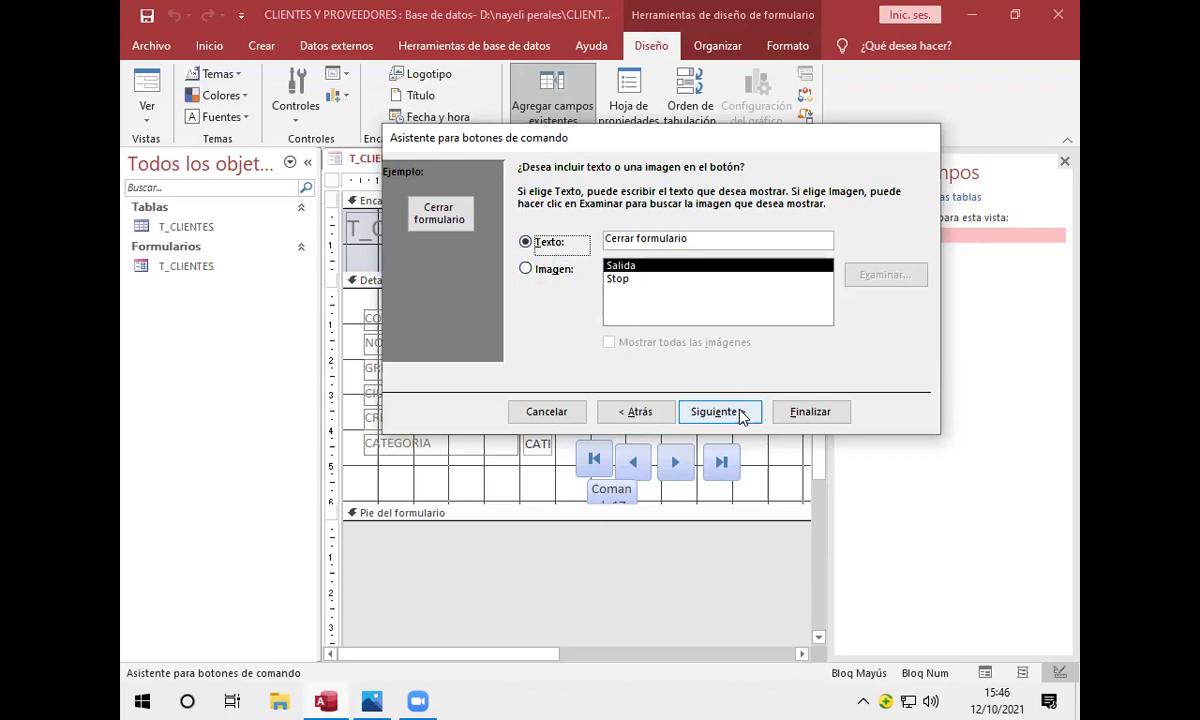
{"action": "left_click", "coordinate": [742, 412]}
{"action": "left_click", "coordinate": [792, 412]}
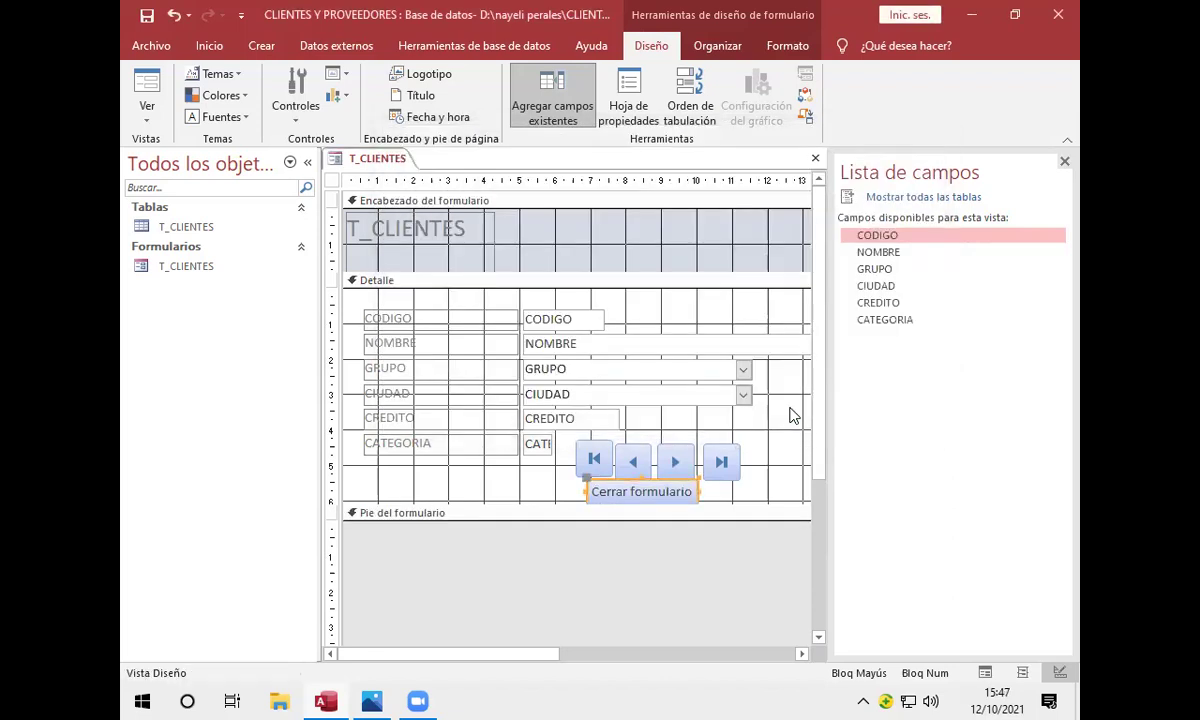
Step: Display T_CLIENTES in form view and close it with the Cerrar formulario button, saving the design changes
{"action": "right_click", "coordinate": [366, 162]}
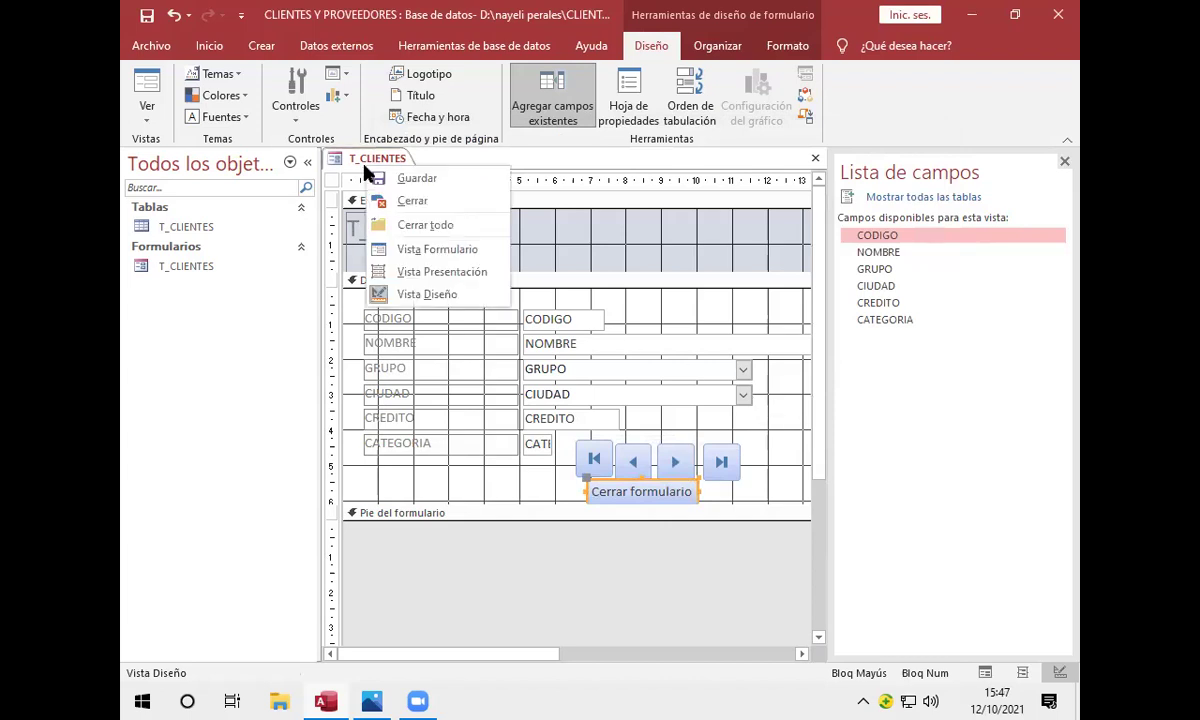
{"action": "left_click", "coordinate": [440, 254]}
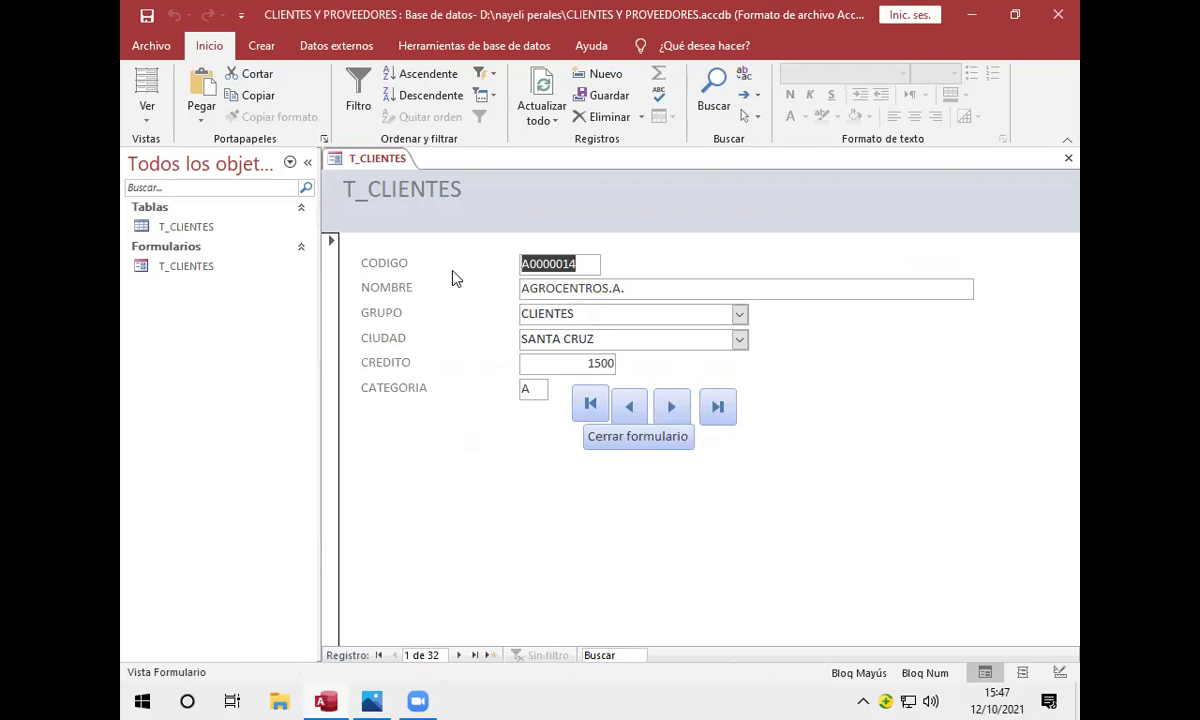
{"action": "left_click", "coordinate": [619, 450]}
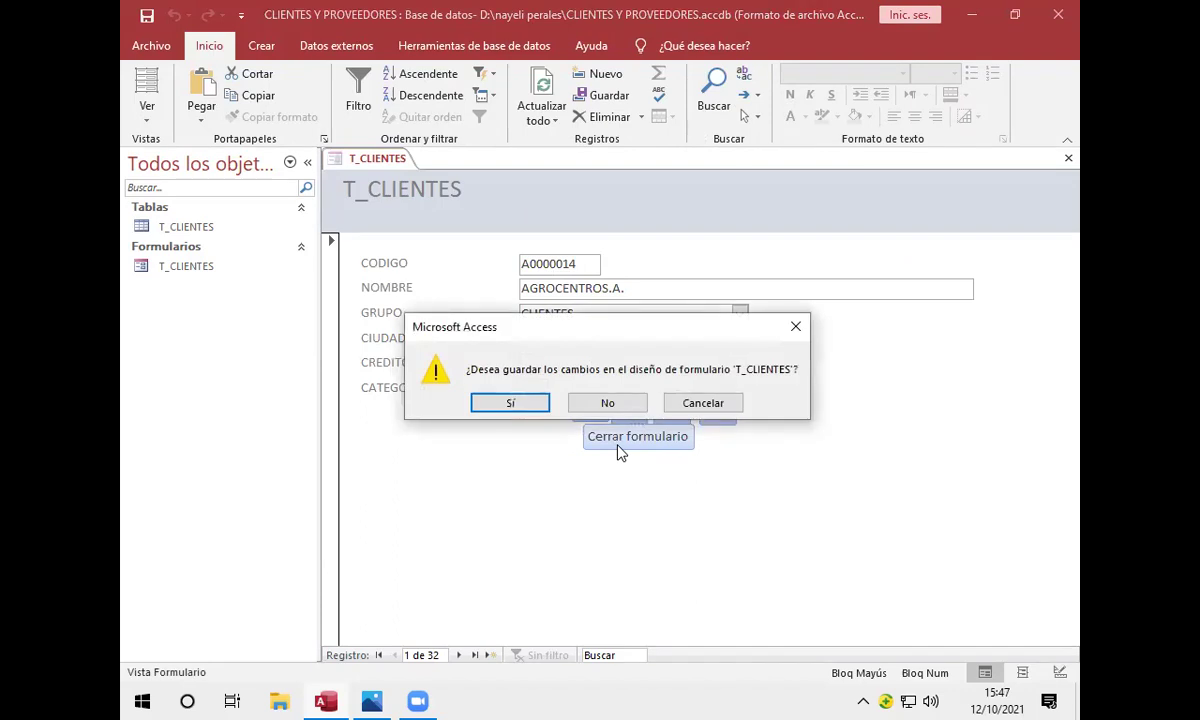
{"action": "left_click", "coordinate": [537, 408]}
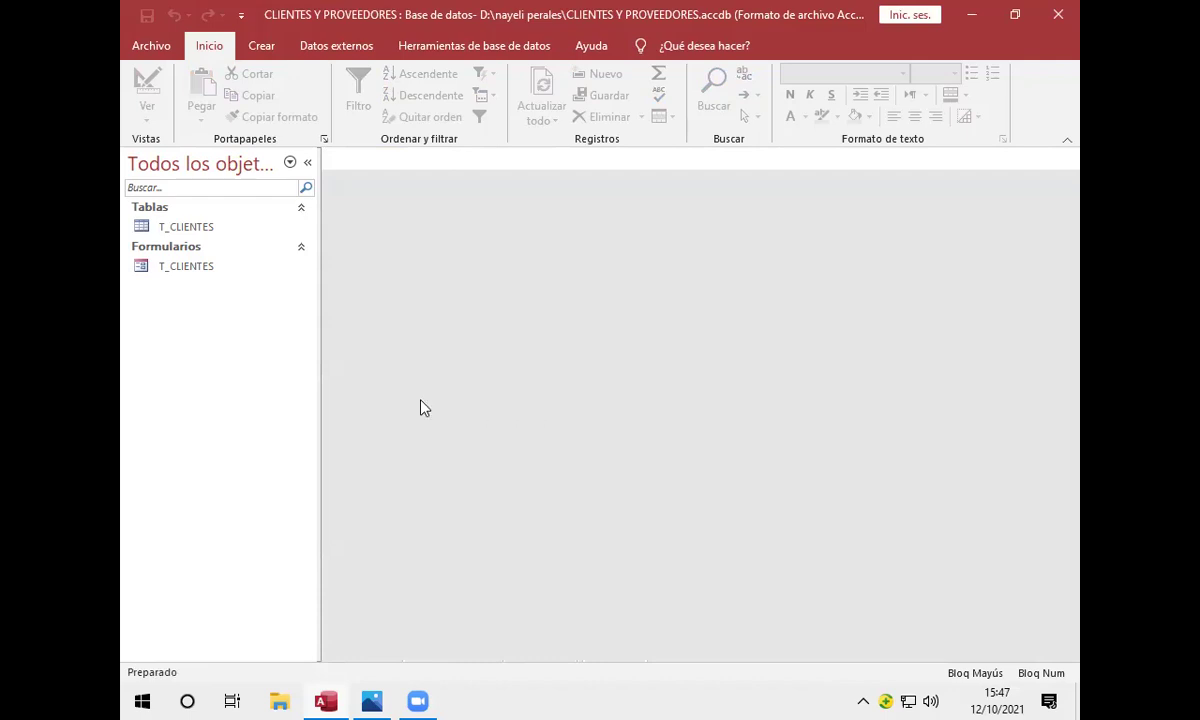
Step: Reopen the saved T_CLIENTES form and test its Cerrar formulario button again
{"action": "double_click", "coordinate": [193, 270]}
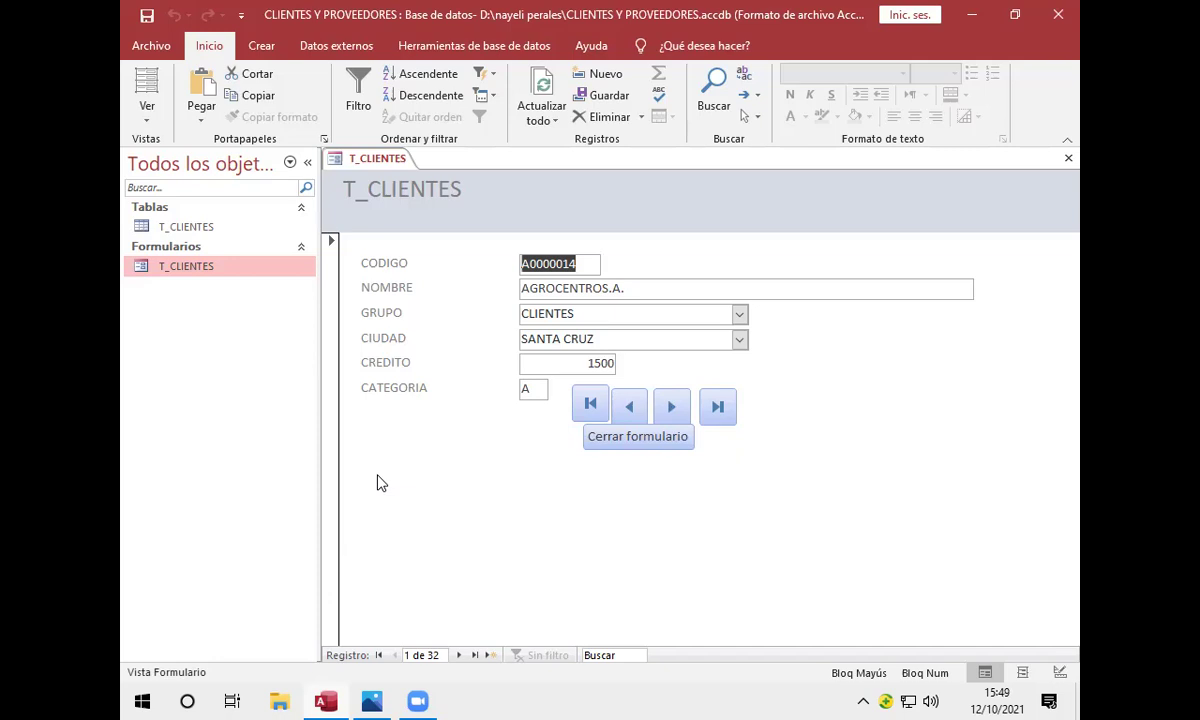
{"action": "left_click", "coordinate": [368, 162]}
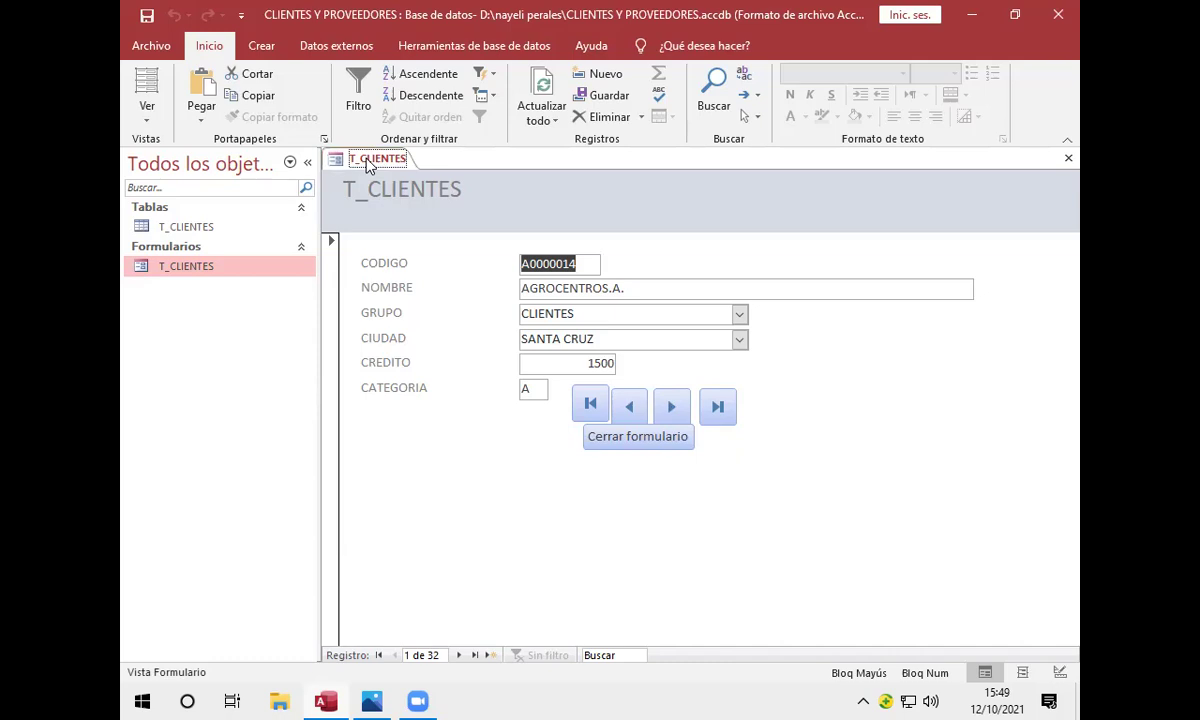
{"action": "right_click", "coordinate": [368, 162]}
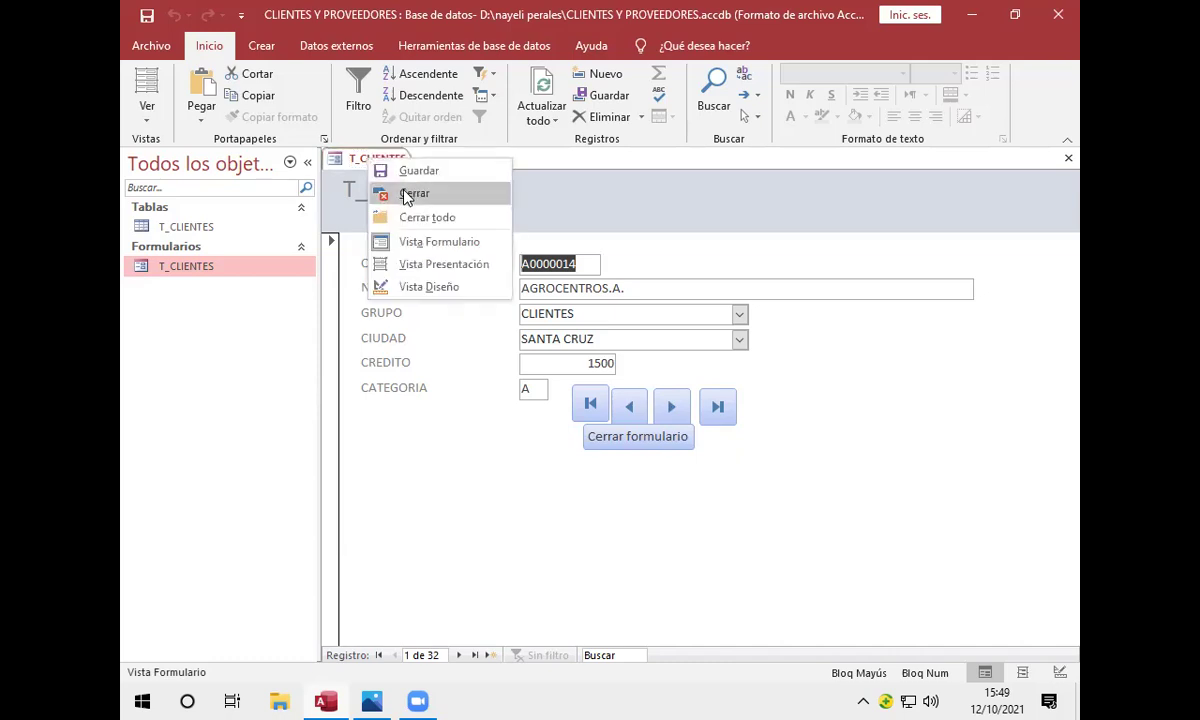
{"action": "left_click", "coordinate": [479, 520]}
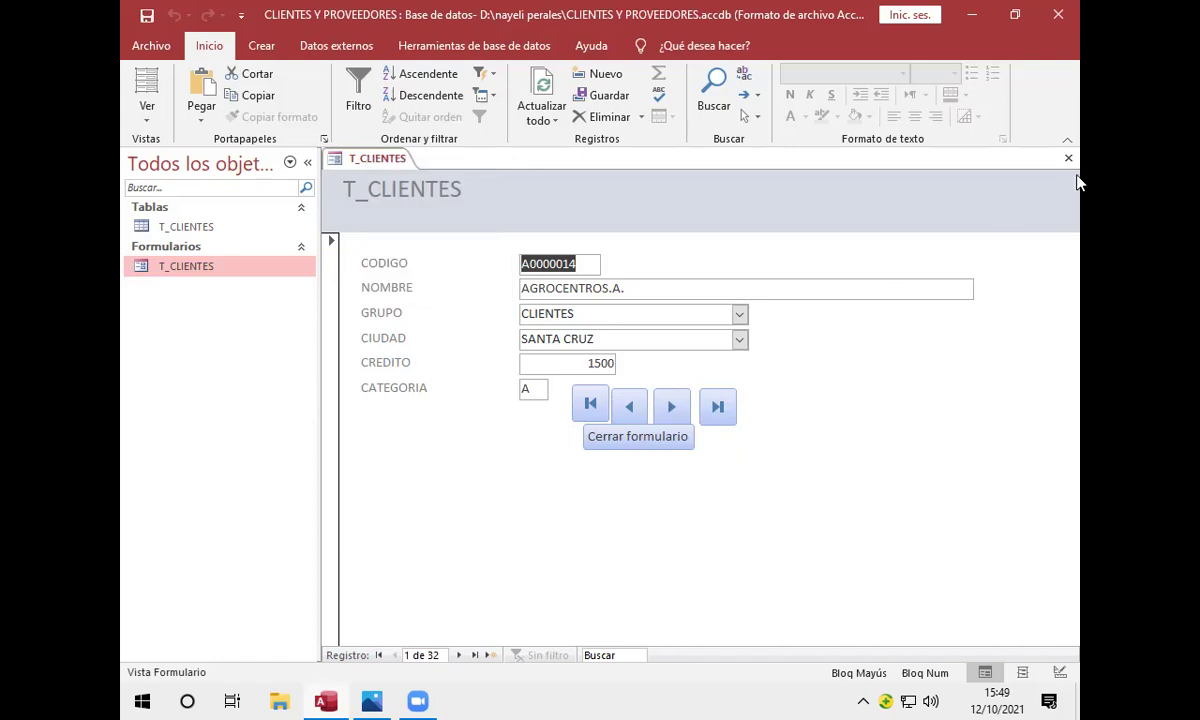
{"action": "left_click", "coordinate": [640, 437]}
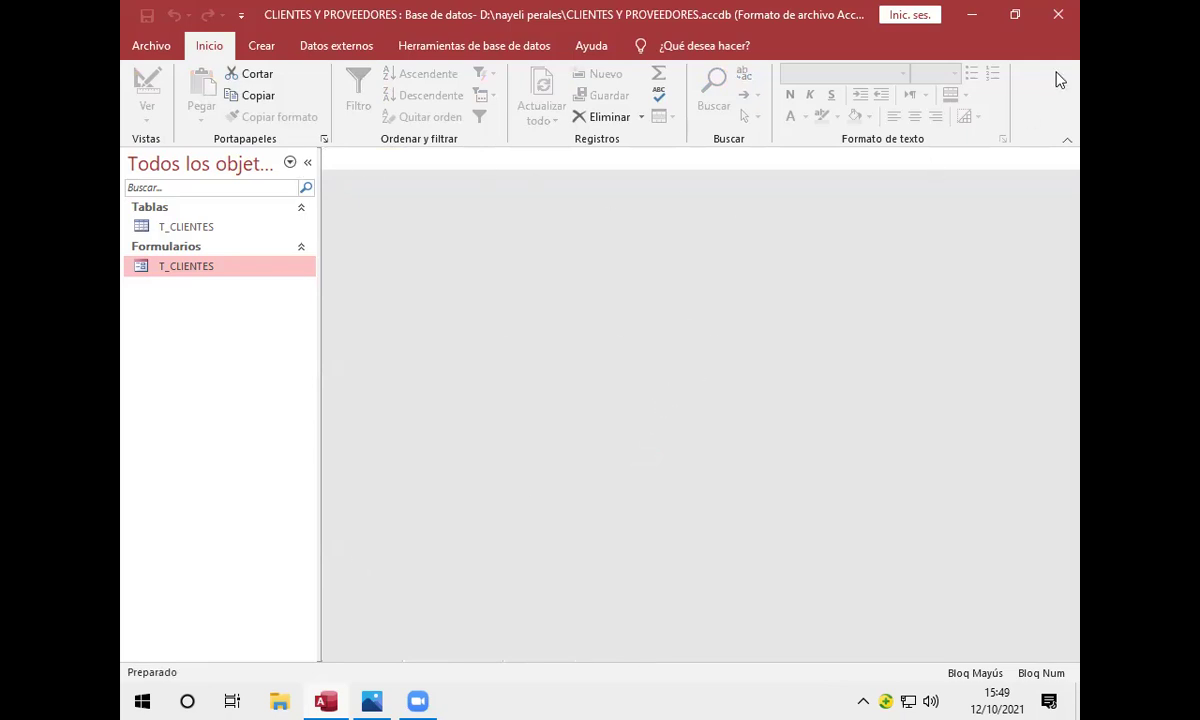
Step: Close the CLIENTES Y PROVEEDORES database along with Access, and close the BD Clientes.jpg photo
{"action": "left_click", "coordinate": [1058, 14]}
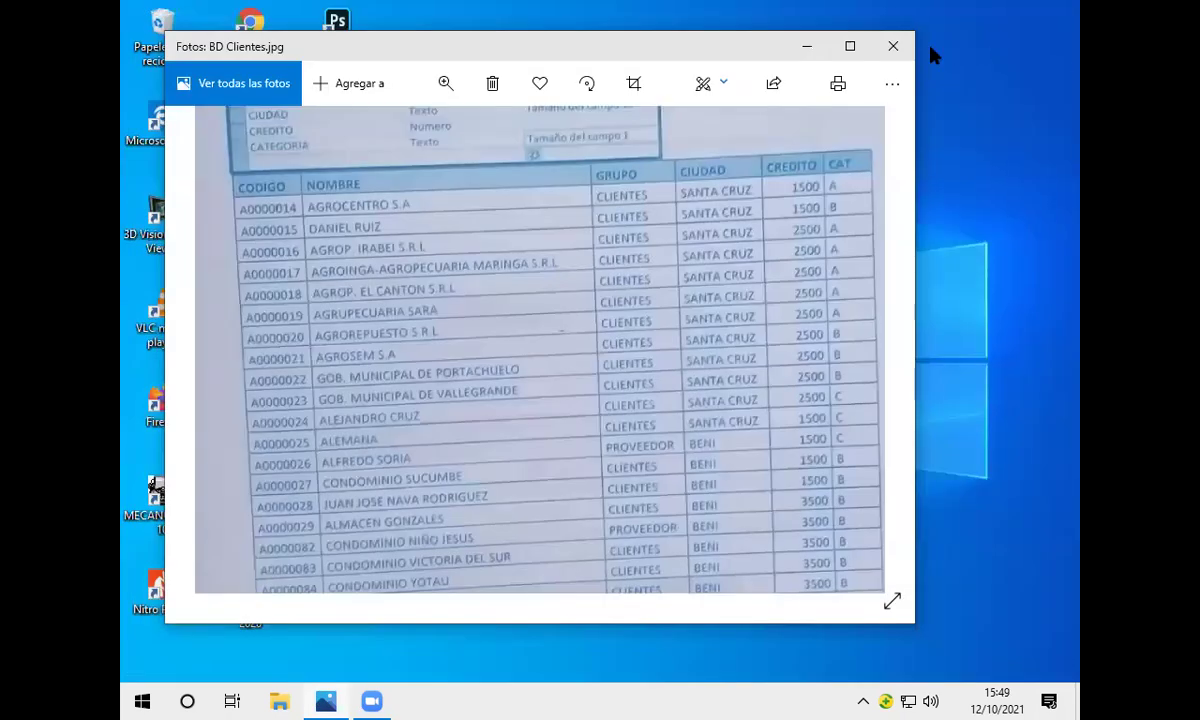
{"action": "left_click", "coordinate": [898, 50]}
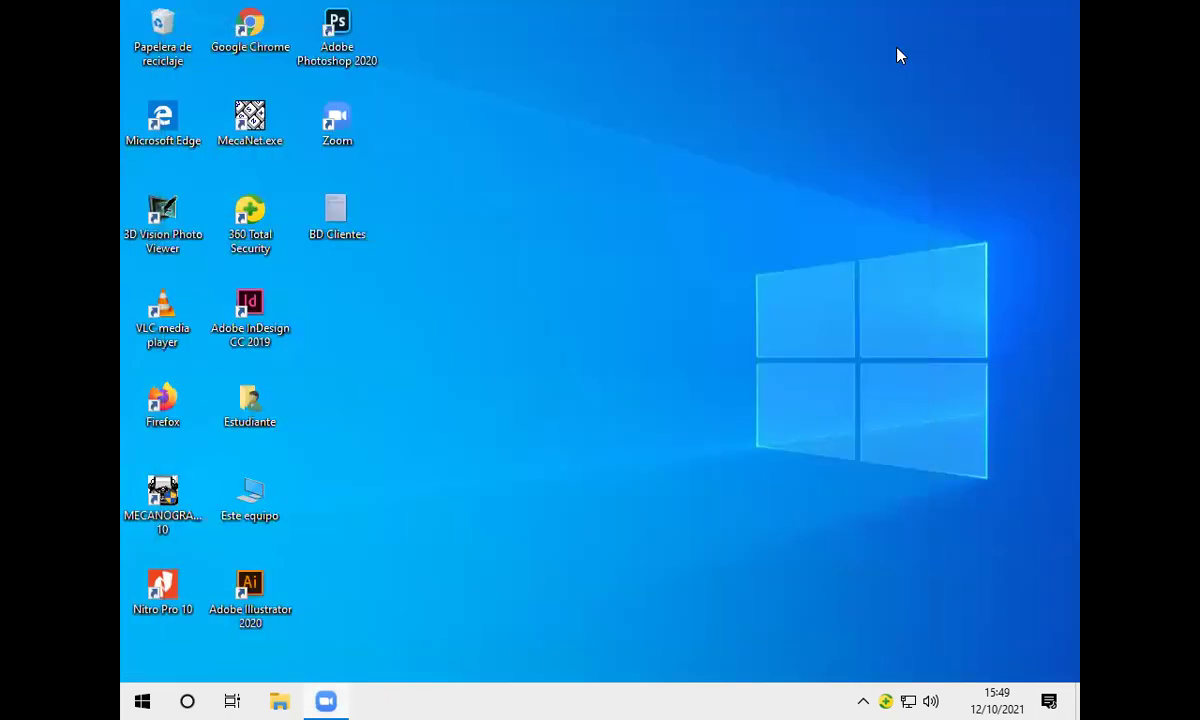